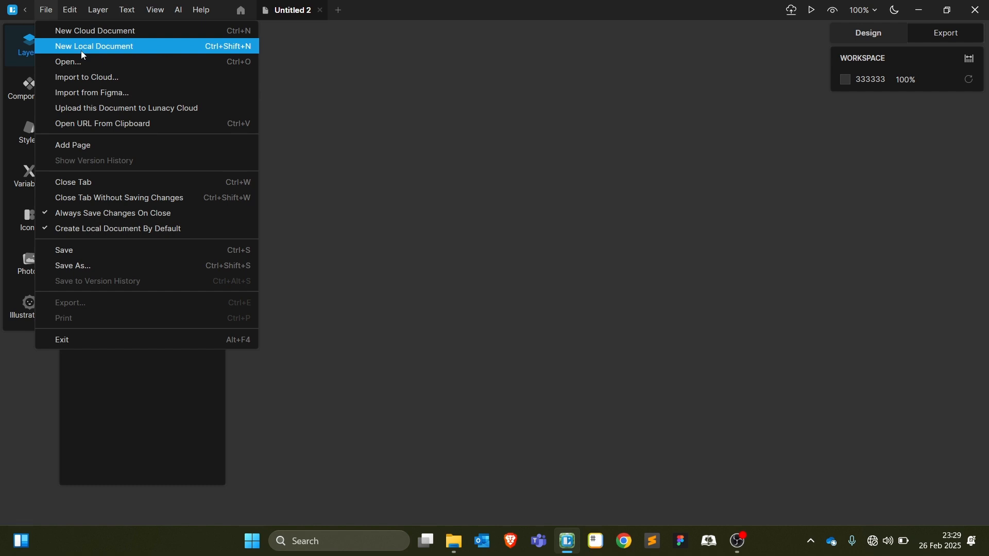
Create a new local document and rename its tab to 'Real Estate Flyer'
left_click(83, 54)
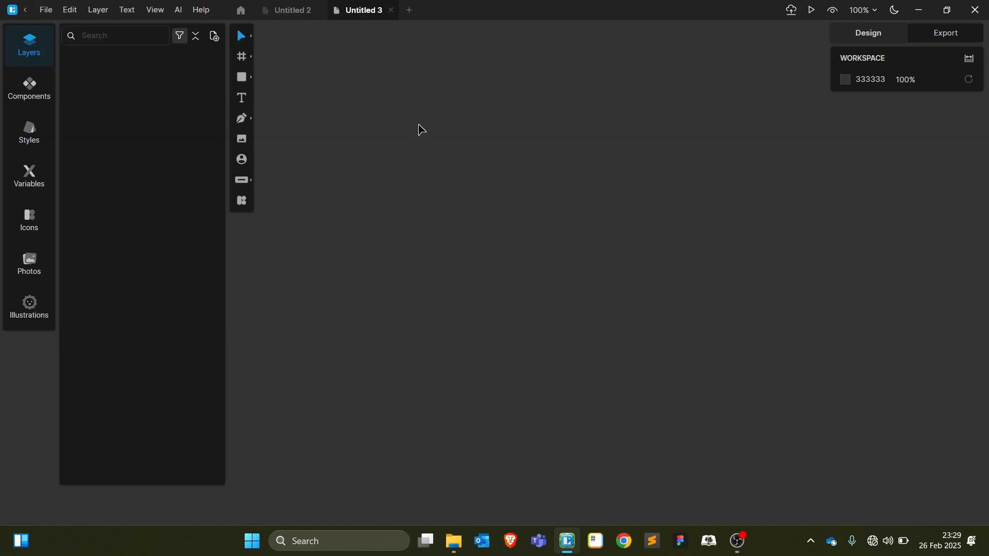
double_click(361, 14)
type("Real Estate FLyer")
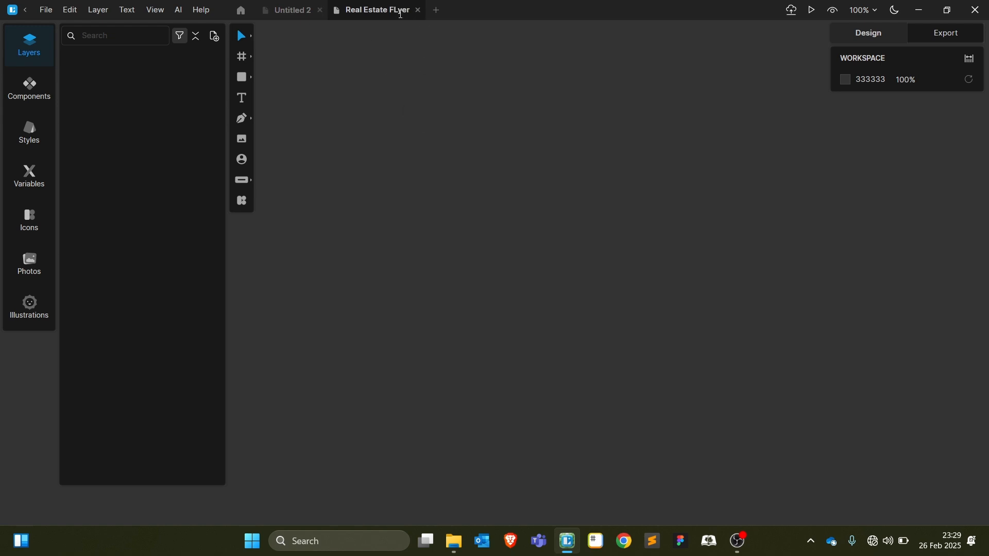
key("BackSpace")
key("BackSpace")
key("BackSpace")
key("BackSpace")
type("lyer")
key("Return")
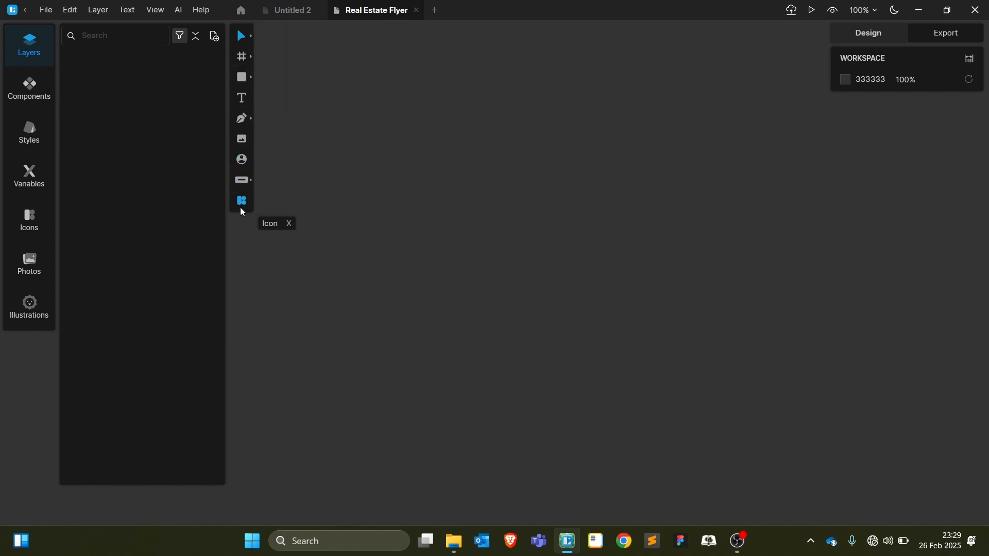
With the Frame tool, collapse Paper and Desktop & TV presets and expand Social media
mouse_move(243, 37)
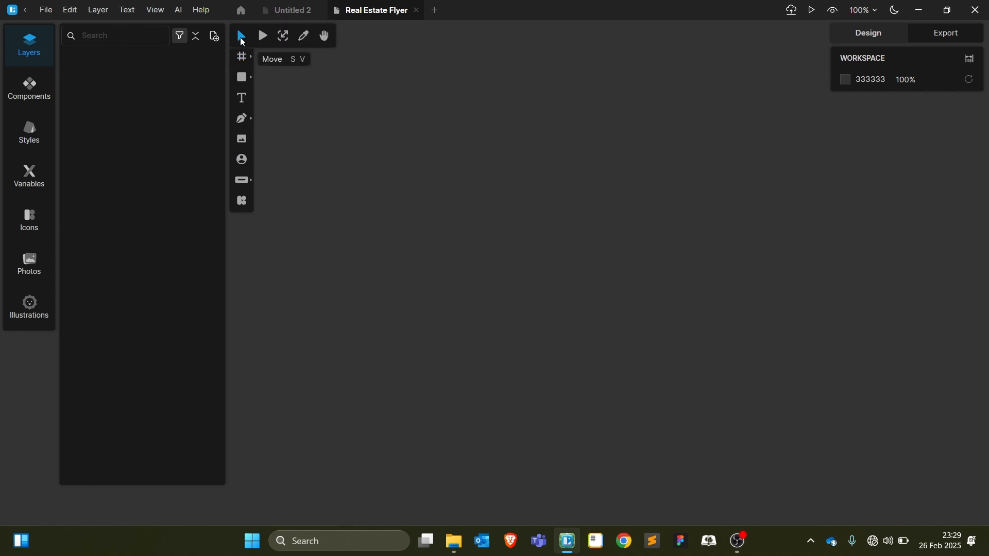
mouse_move(244, 61)
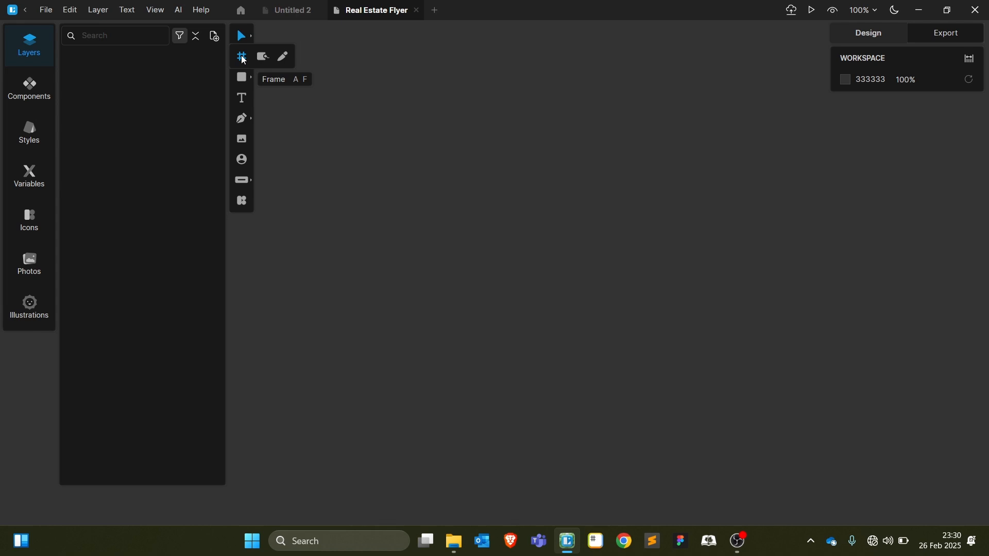
left_click(243, 57)
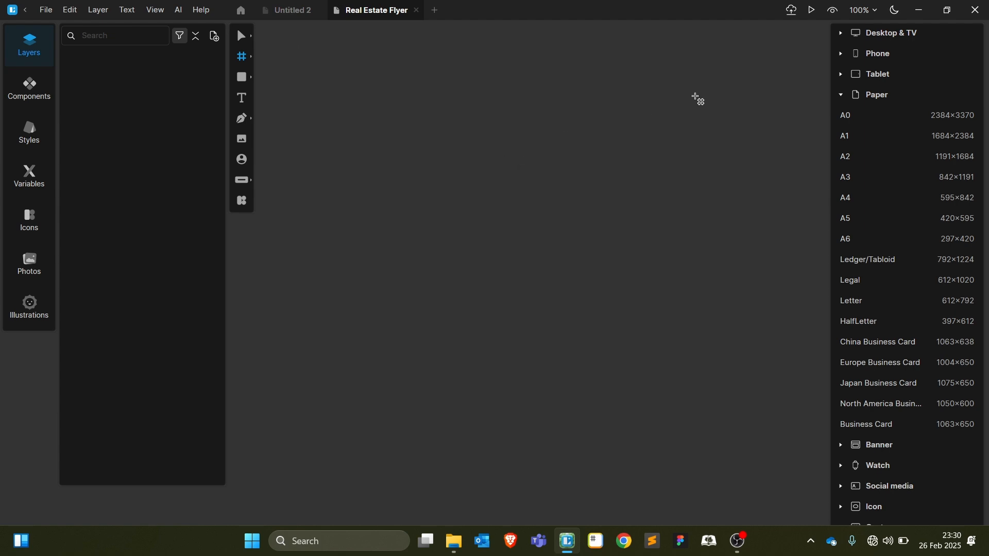
left_click(841, 95)
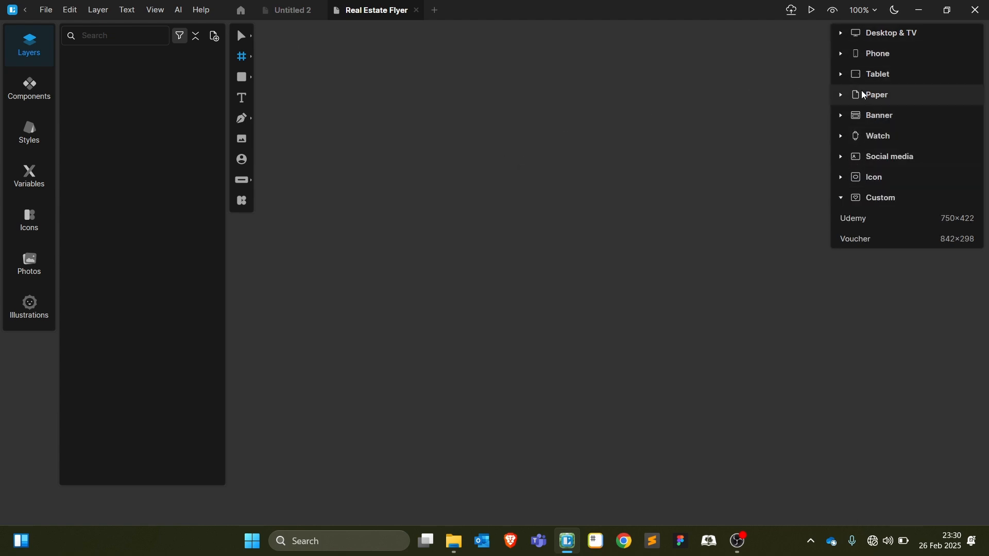
left_click(843, 33)
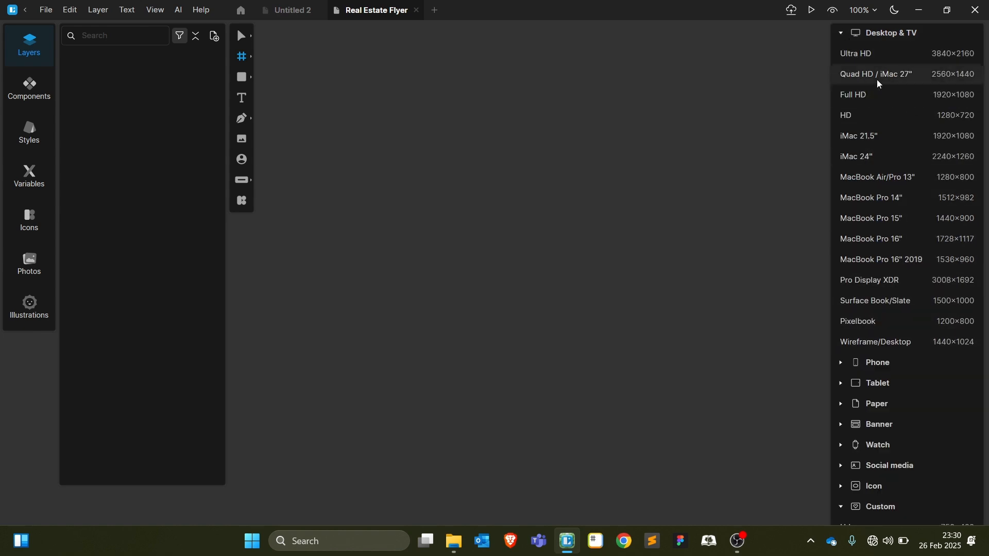
left_click(839, 34)
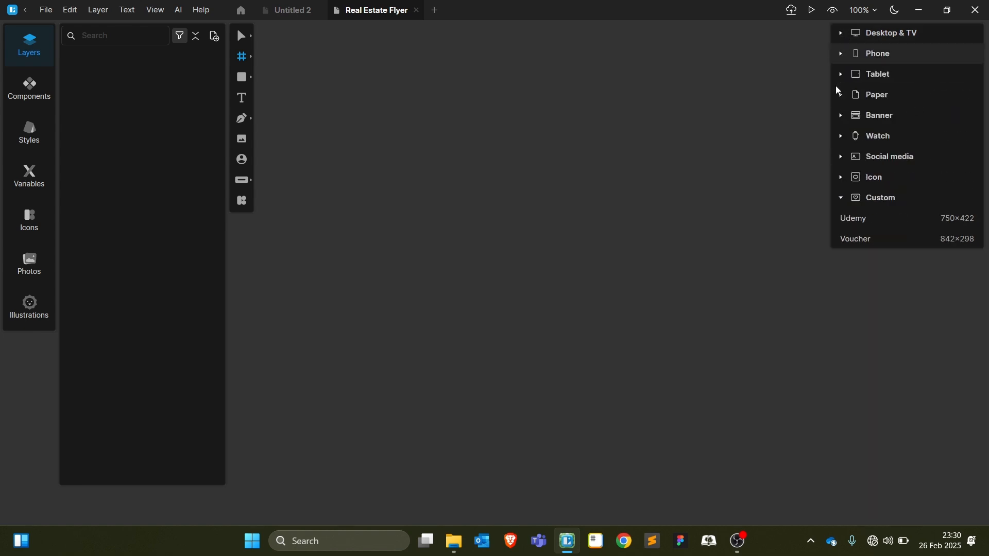
left_click(839, 157)
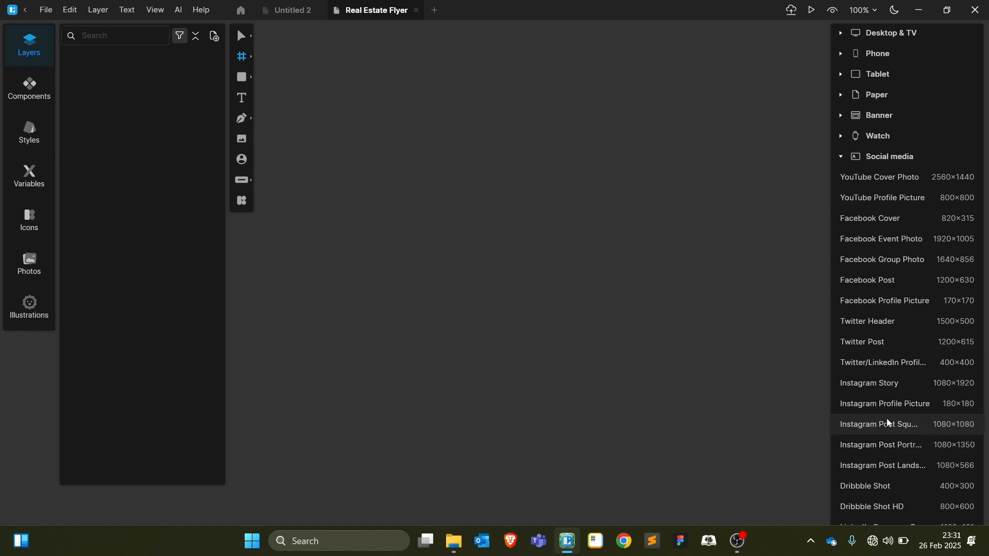
Add a 1080×1080 Instagram Post Square frame, fit it in view, and name it Flyer
left_click(904, 424)
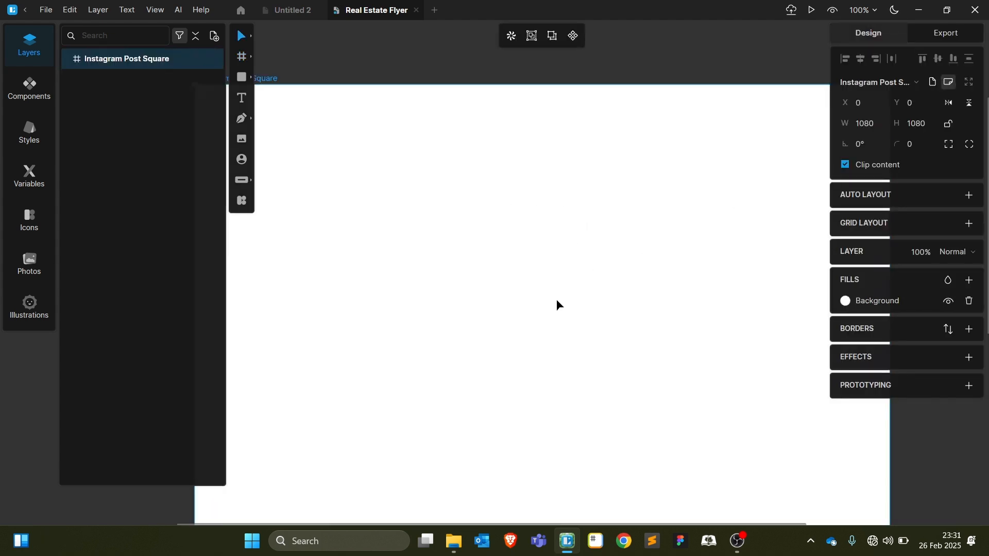
key("shift+1")
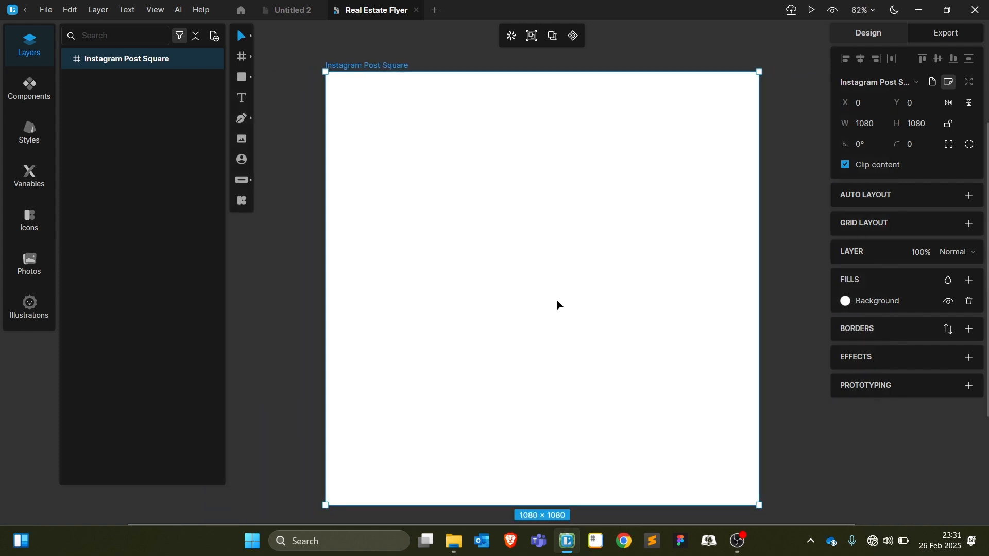
double_click(371, 66)
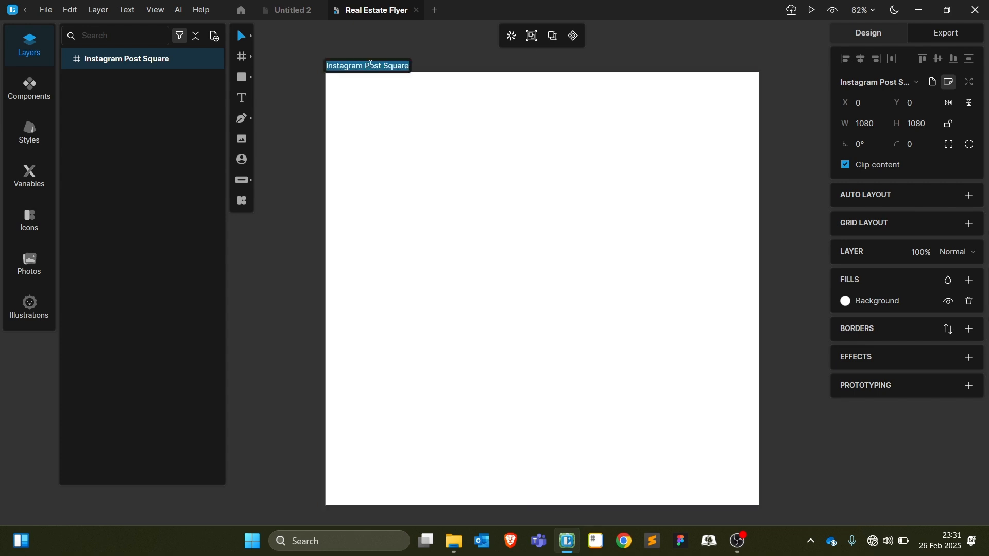
type("Flye")
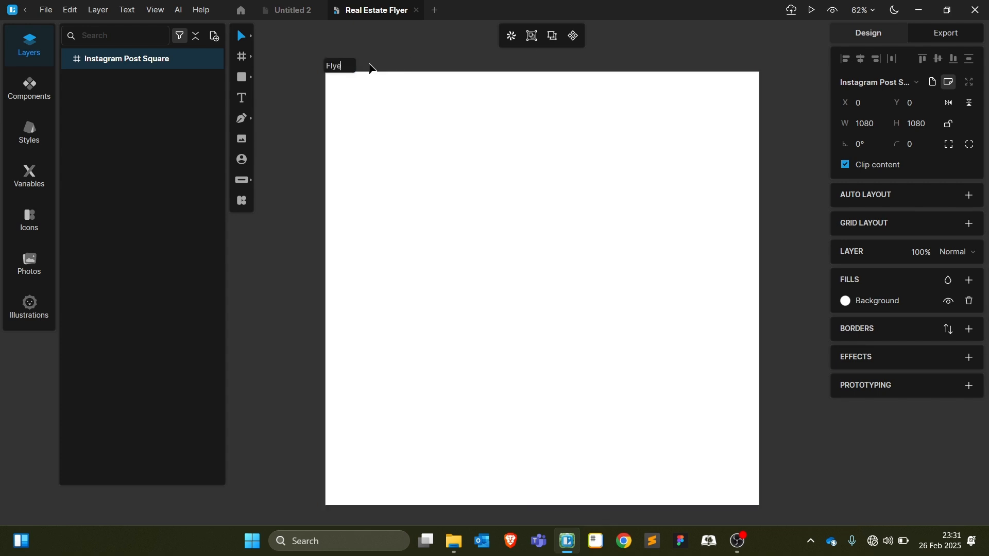
type("r")
left_click(287, 238)
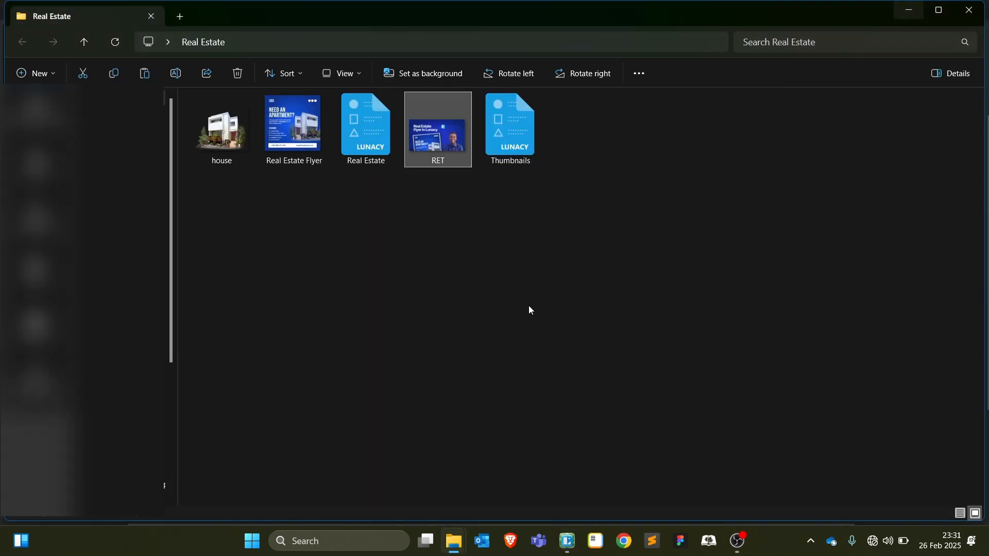
Drag house.png from the Real Estate folder in File Explorer into the Flyer frame
key("alt+Tab")
left_click(223, 137)
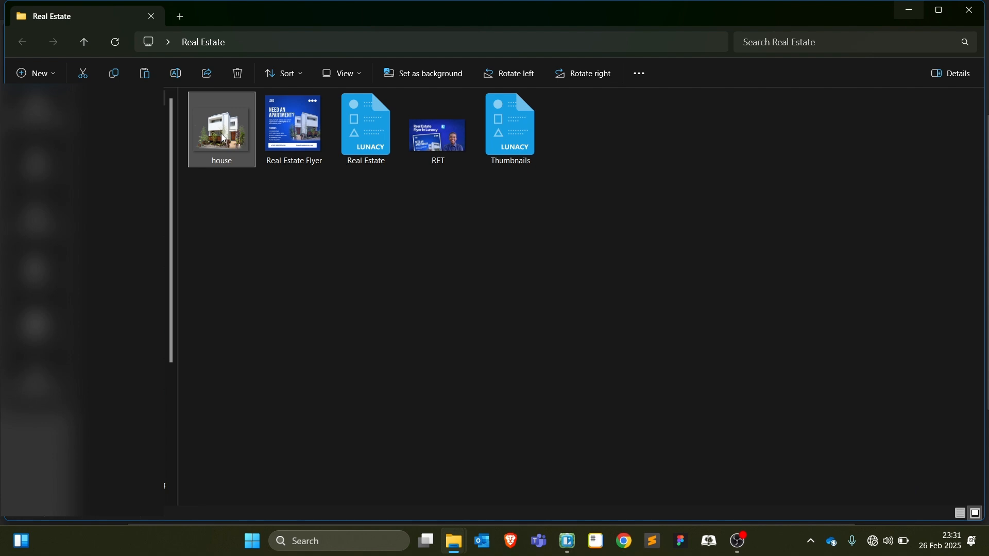
left_click_drag(221, 143, 579, 261)
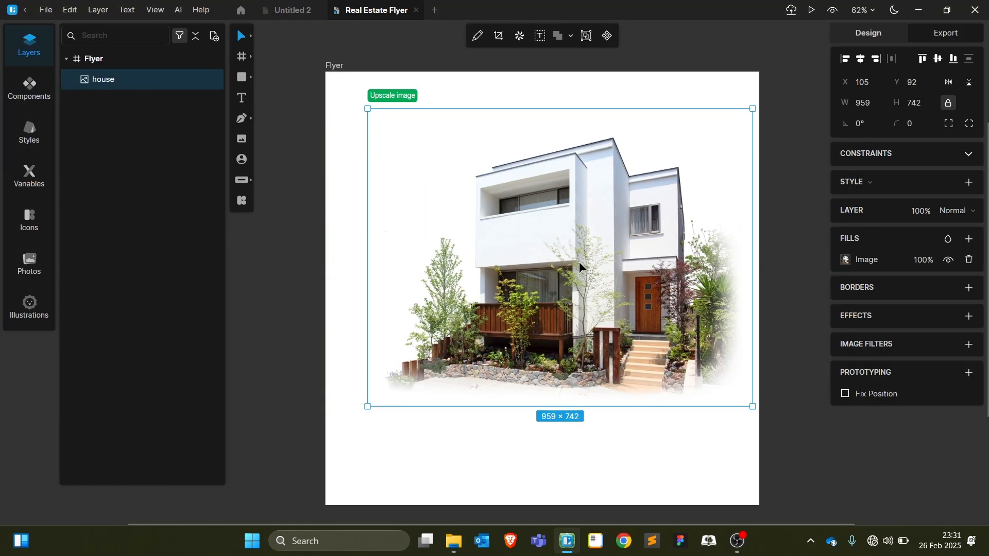
Place a second copy of the house image from file, then delete that extra copy beside the frame
left_click(495, 447)
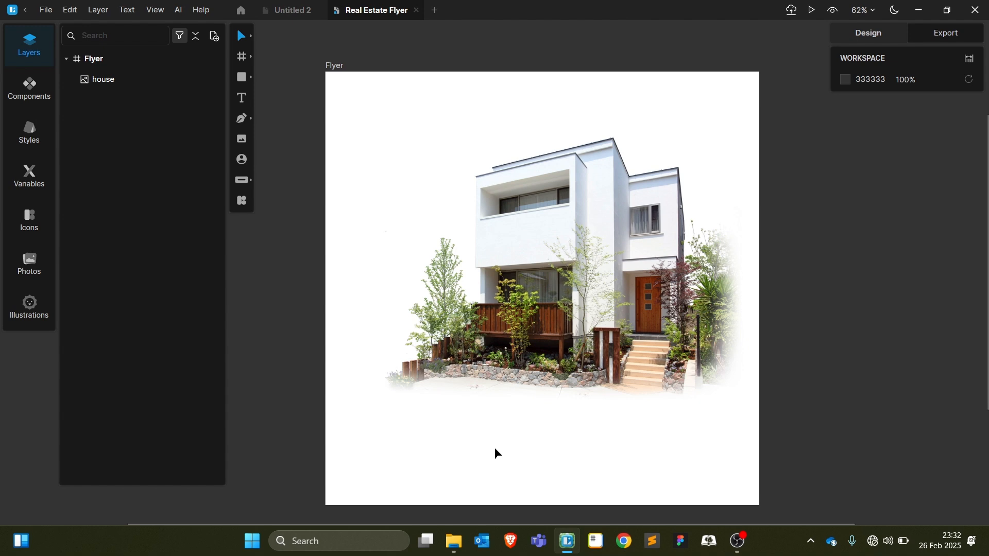
key("i")
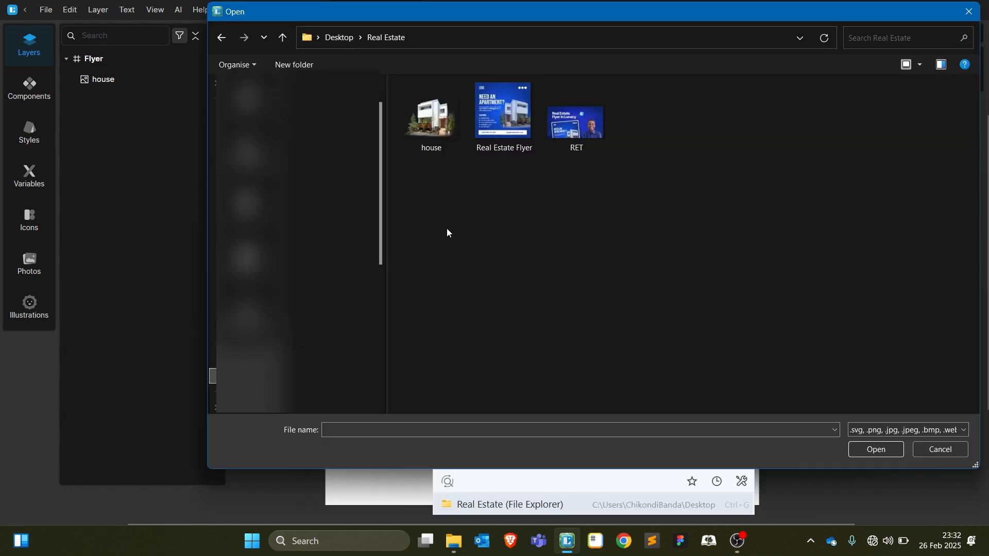
left_click(435, 127)
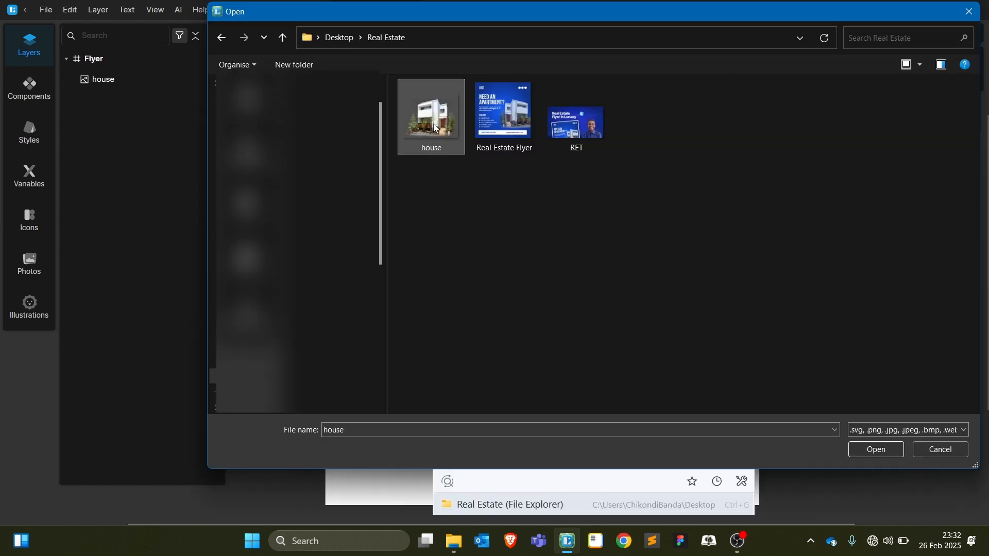
left_click(878, 451)
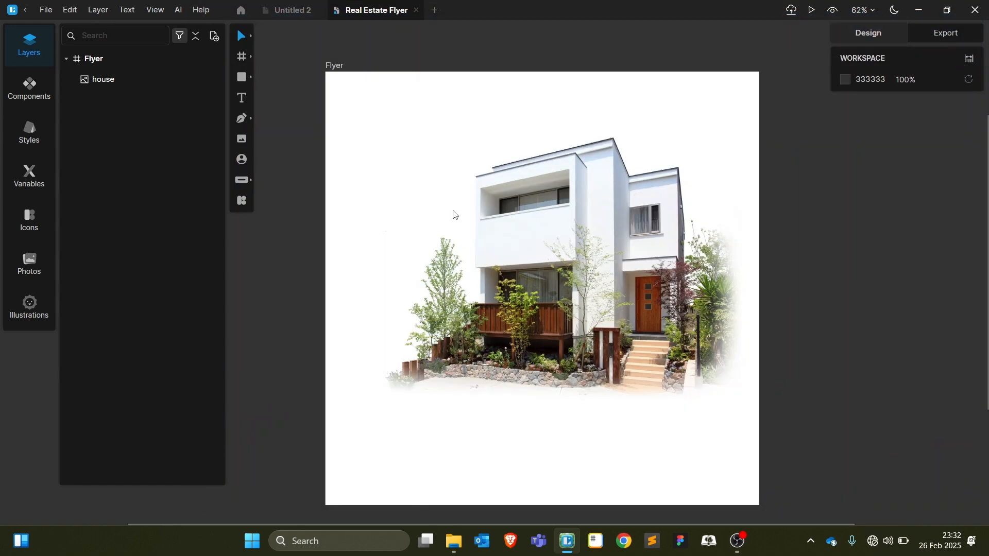
left_click(834, 180)
scroll(803, 216, "right", 6)
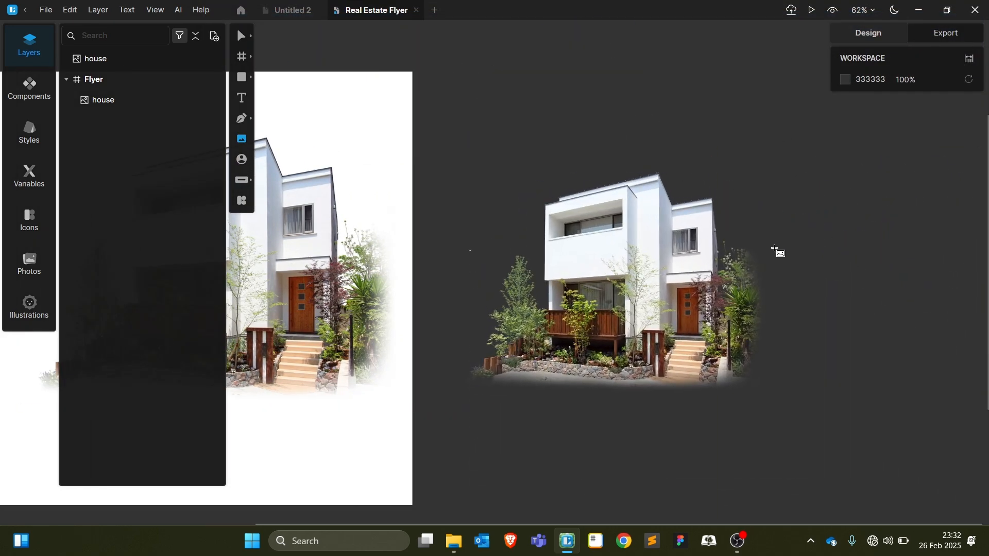
left_click(781, 315)
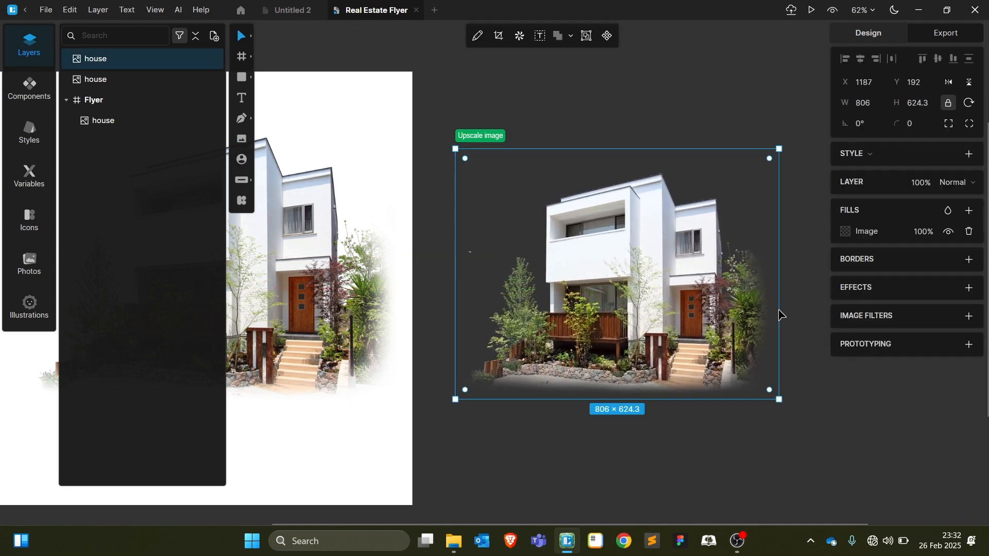
scroll(654, 261, "left", 5)
left_click(437, 289)
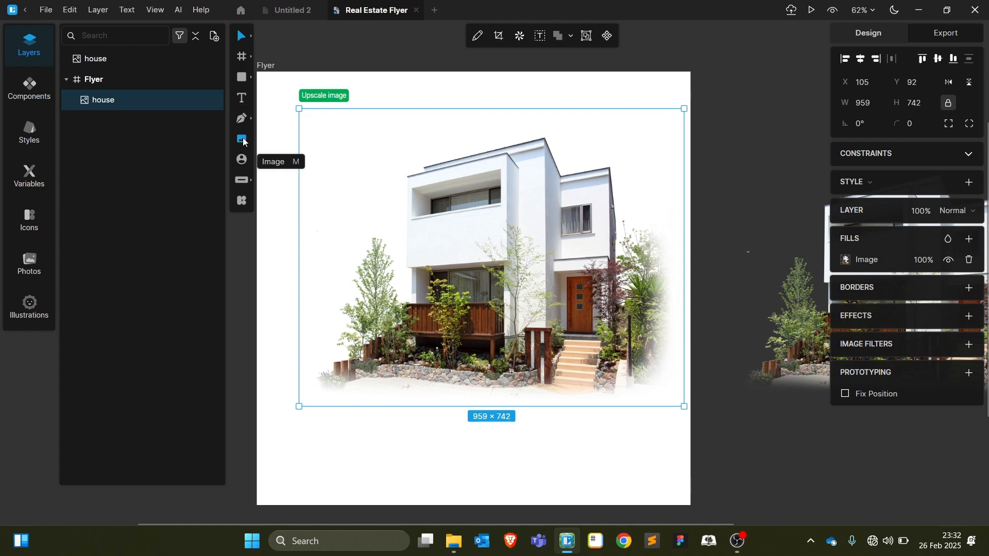
left_click(821, 350)
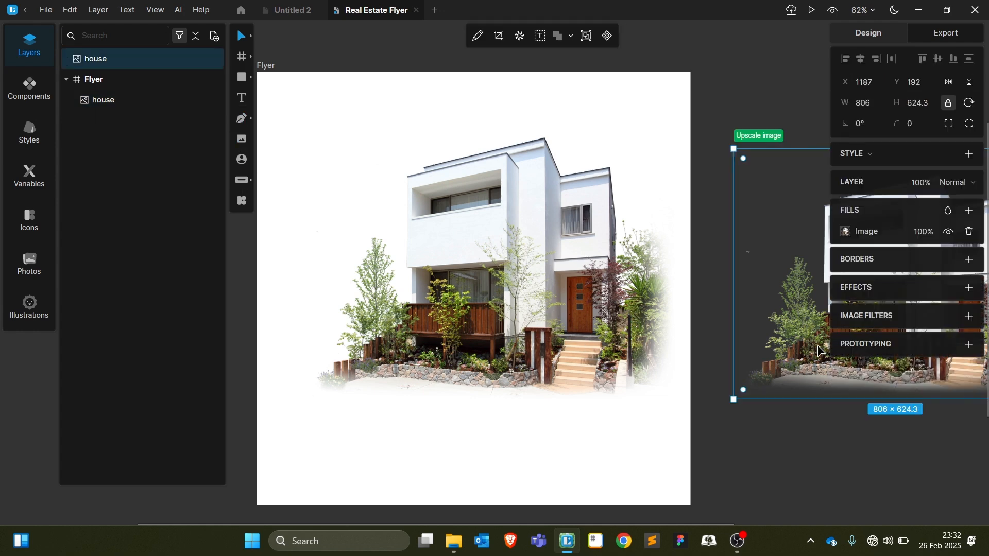
key("Delete")
Shrink the house photo inside Flyer, flip it horizontally, and shift it left
left_click(299, 114)
left_click_drag(298, 113, 360, 145)
left_click_drag(527, 277, 466, 270)
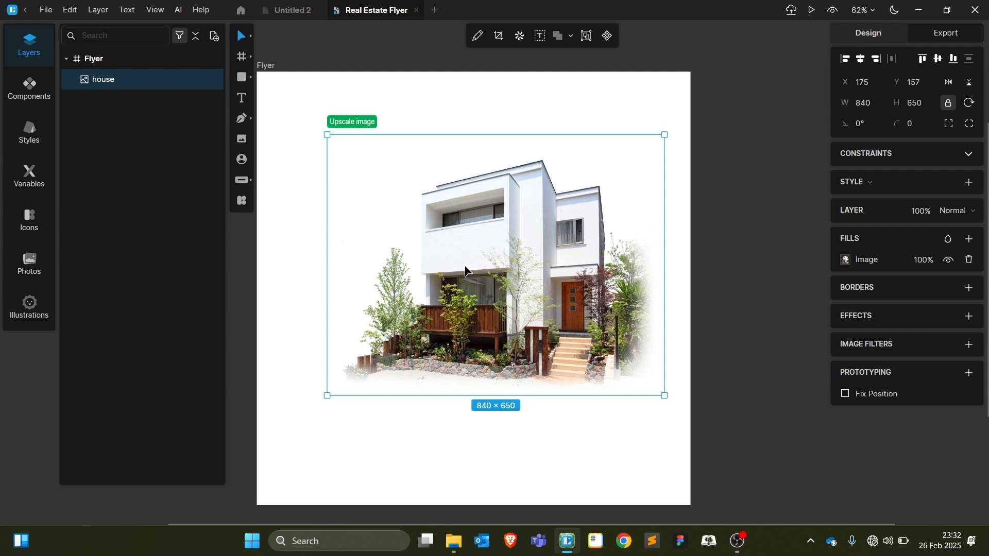
left_click(948, 84)
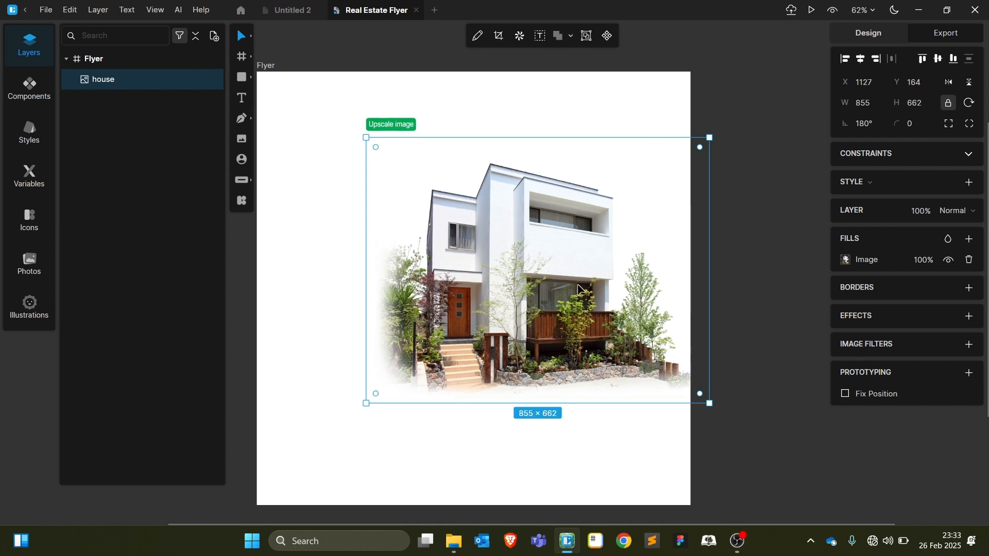
left_click_drag(577, 285, 514, 294)
Resize the house photo to about 688×533 and settle it at the flyer's lower right
left_click_drag(301, 277, 369, 277)
left_click_drag(462, 295, 500, 292)
left_click_drag(536, 384, 537, 406)
left_click_drag(537, 360, 545, 370)
left_click(799, 336)
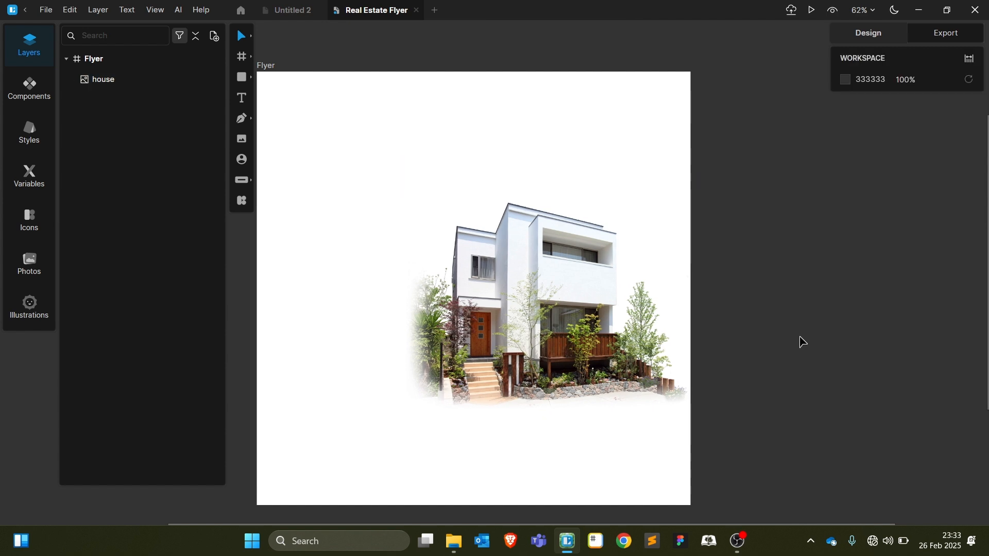
scroll(755, 316, "left", 3)
scroll(755, 316, "right", 1)
mouse_move(244, 79)
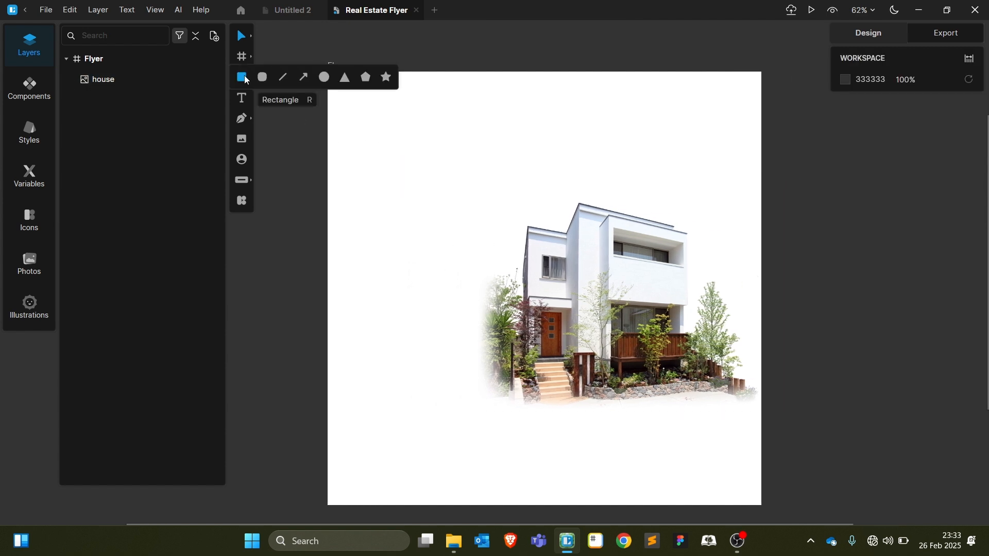
Draw a 1080×1080 rectangle covering the Flyer frame and rename its layer 'background'
left_click(246, 78)
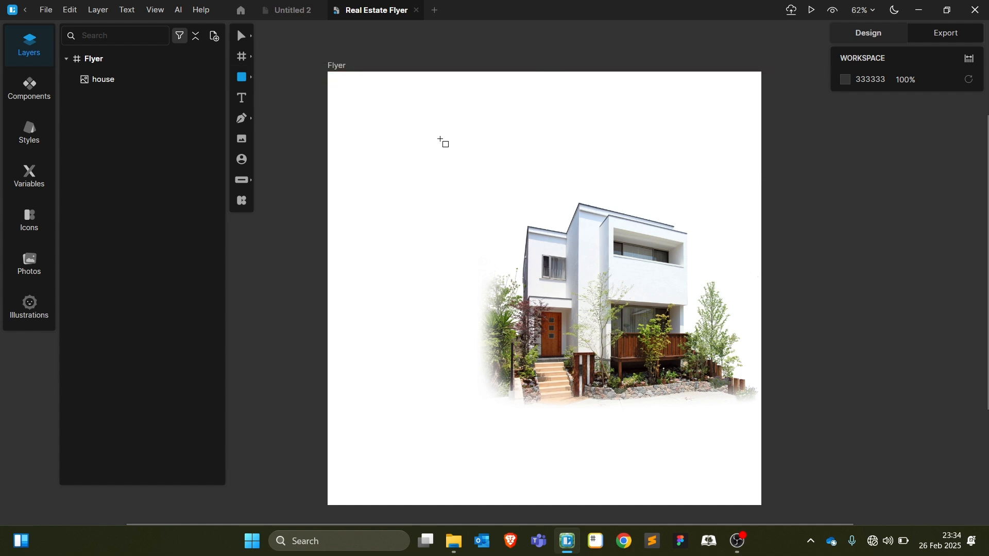
left_click_drag(328, 73, 774, 507)
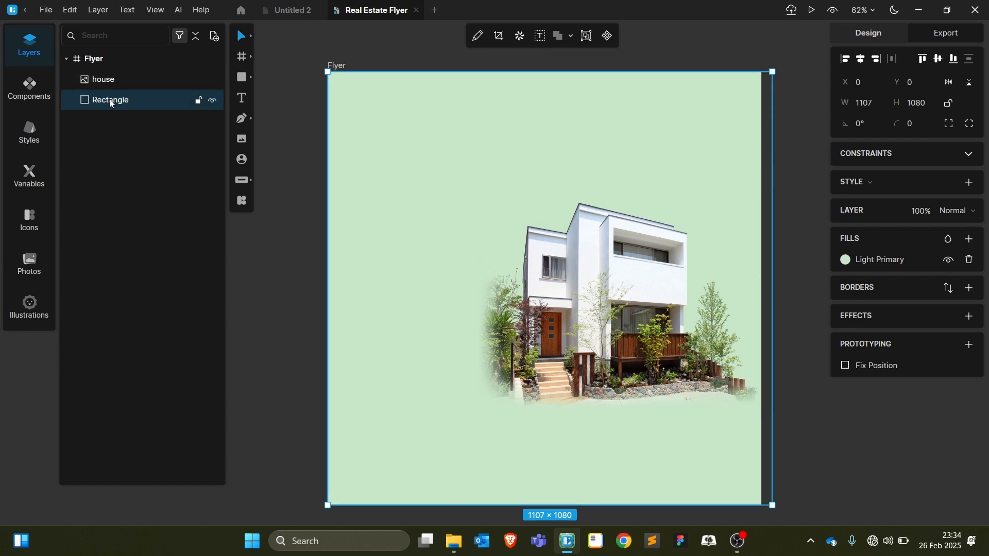
left_click_drag(770, 134, 762, 130)
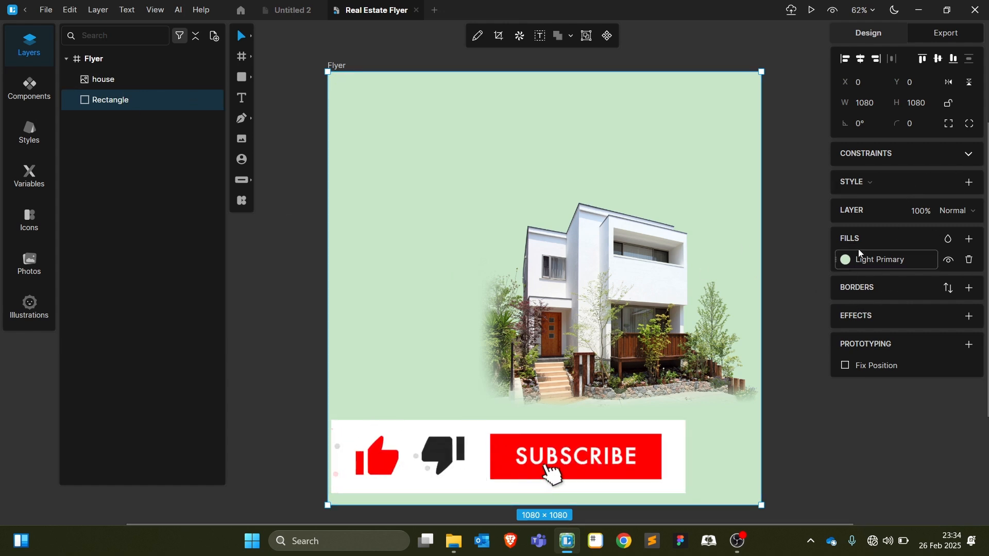
double_click(120, 101)
type("background")
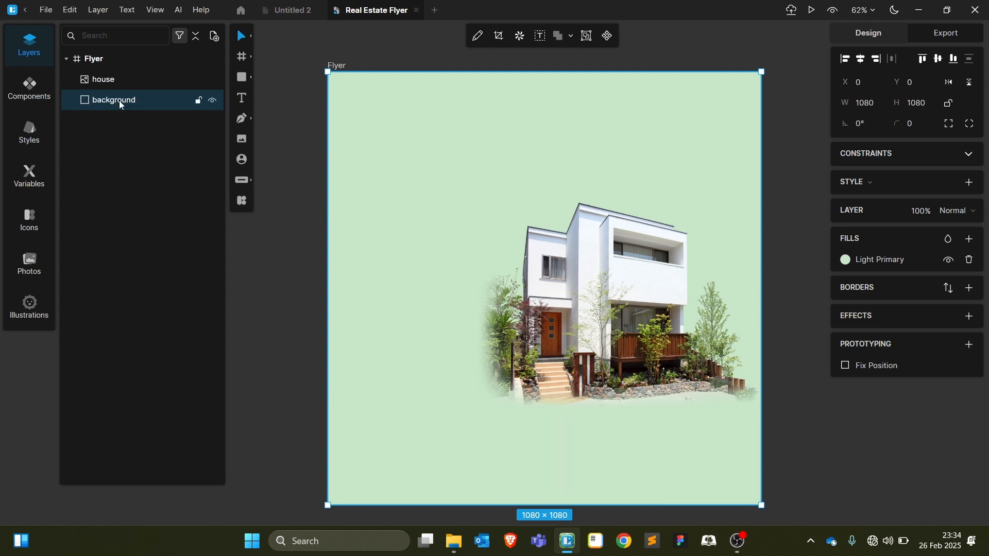
key("Return")
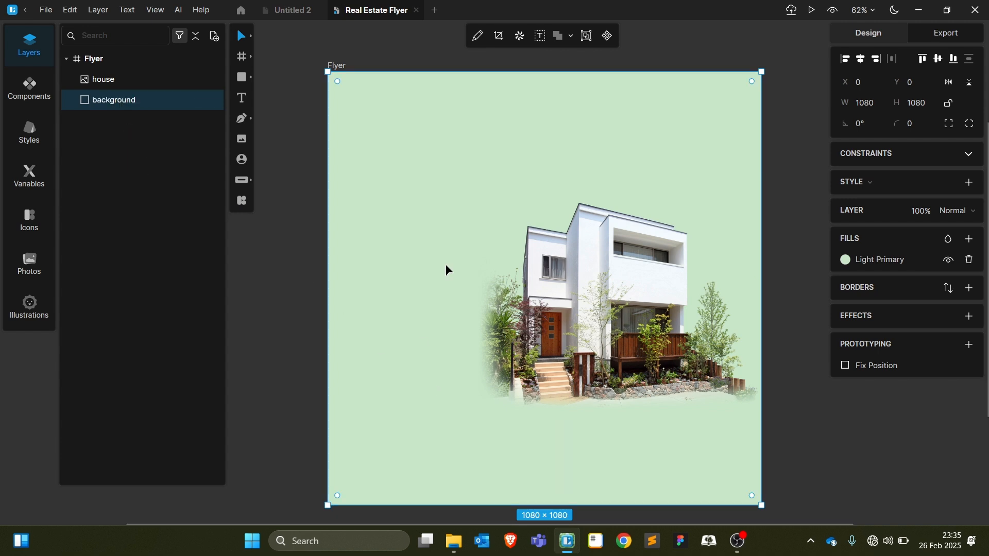
Switch the background fill to a radial gradient with a light blue inner stop
left_click(846, 260)
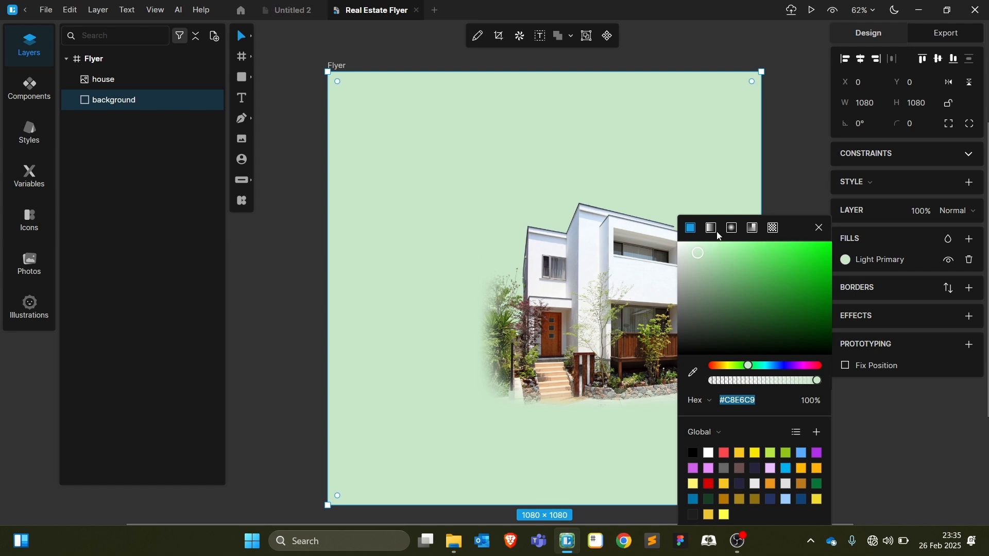
left_click(730, 228)
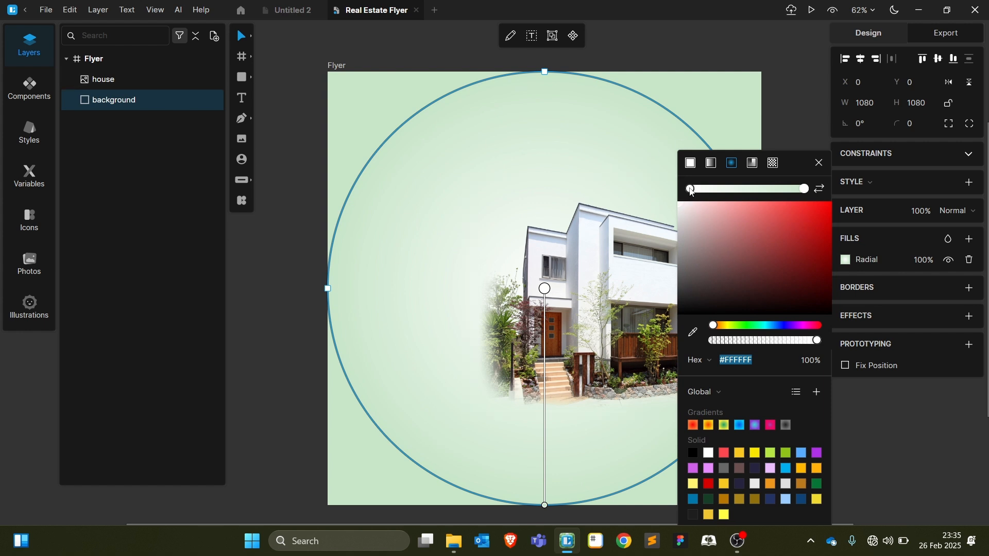
left_click_drag(751, 225, 755, 249)
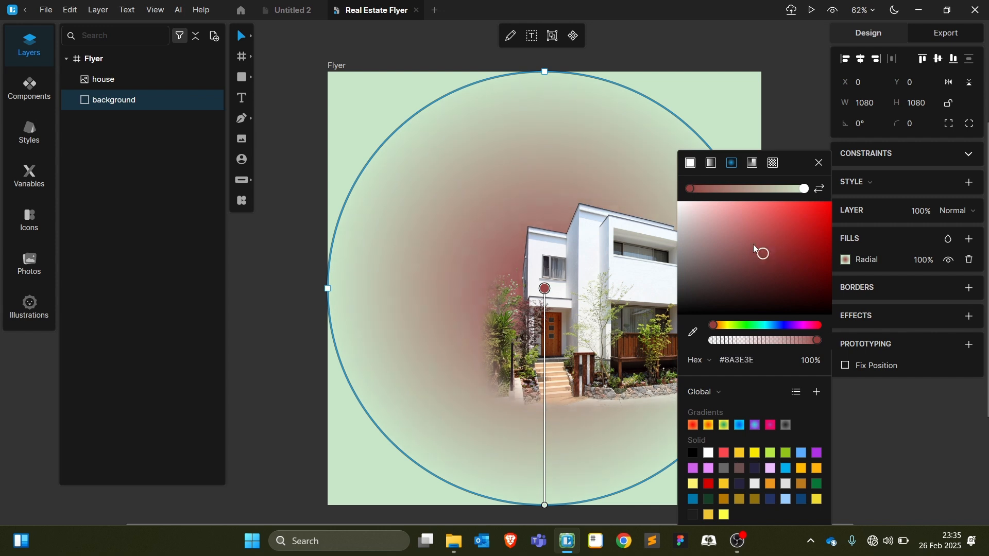
left_click(773, 327)
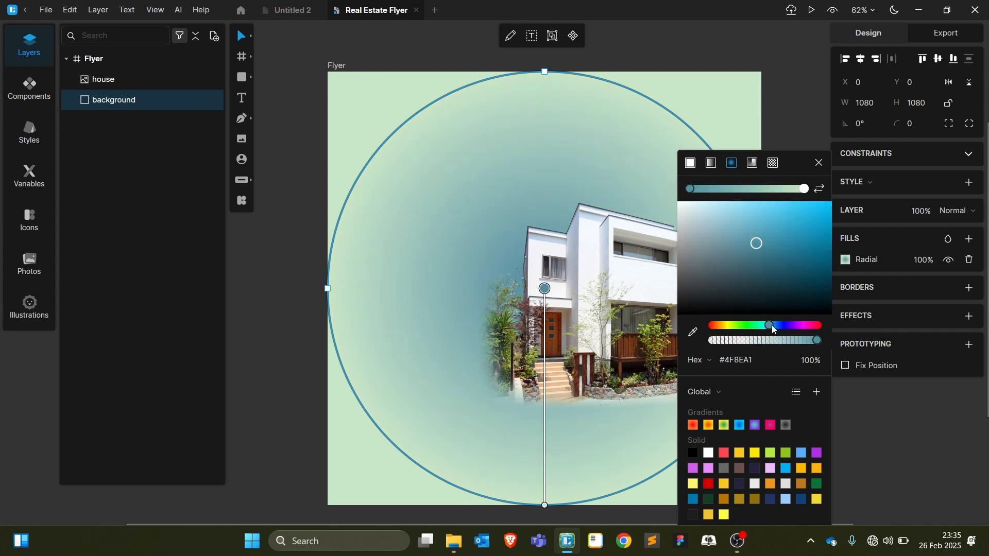
left_click_drag(774, 330, 776, 326)
left_click_drag(755, 224, 739, 215)
Set the outer gradient stop to bright blue #3A76F7, then fine-tune the inner stop
left_click(804, 190)
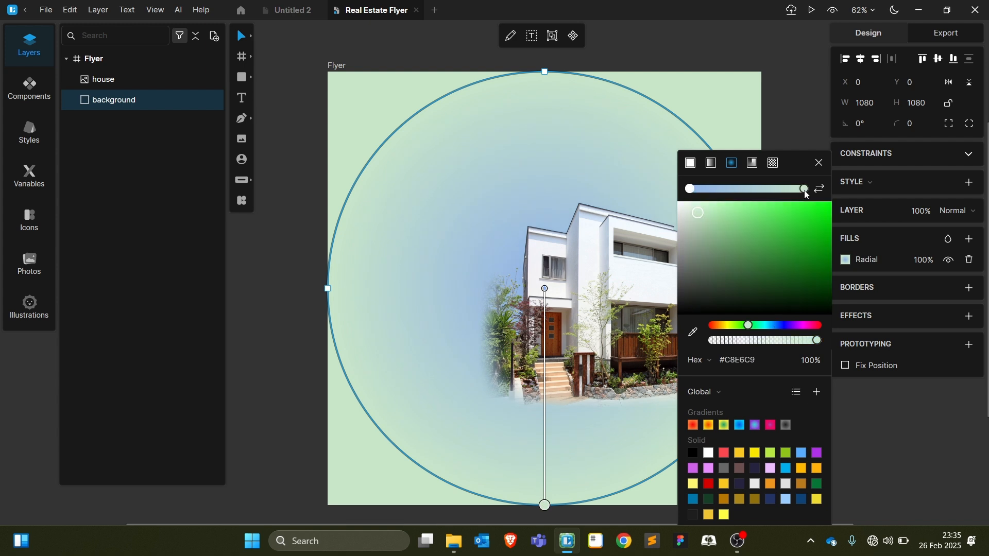
left_click_drag(753, 322, 779, 326)
left_click_drag(772, 248, 768, 202)
left_click_drag(779, 324, 776, 324)
left_click_drag(794, 226, 747, 210)
left_click(691, 189)
Deepen the background gradient's outer stop to #2B69EF
left_click(793, 97)
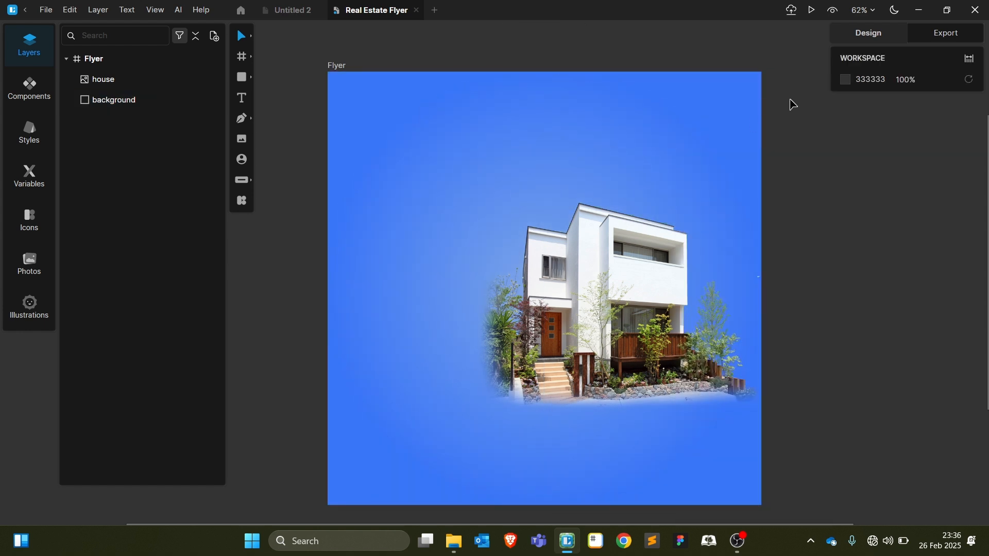
left_click(612, 160)
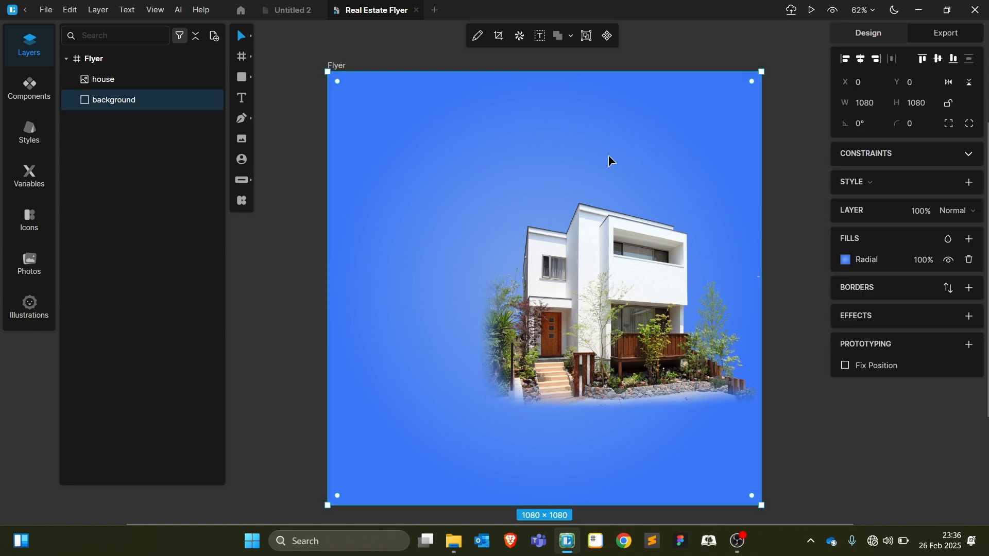
left_click(846, 260)
left_click(803, 189)
left_click_drag(798, 213, 810, 212)
left_click(792, 124)
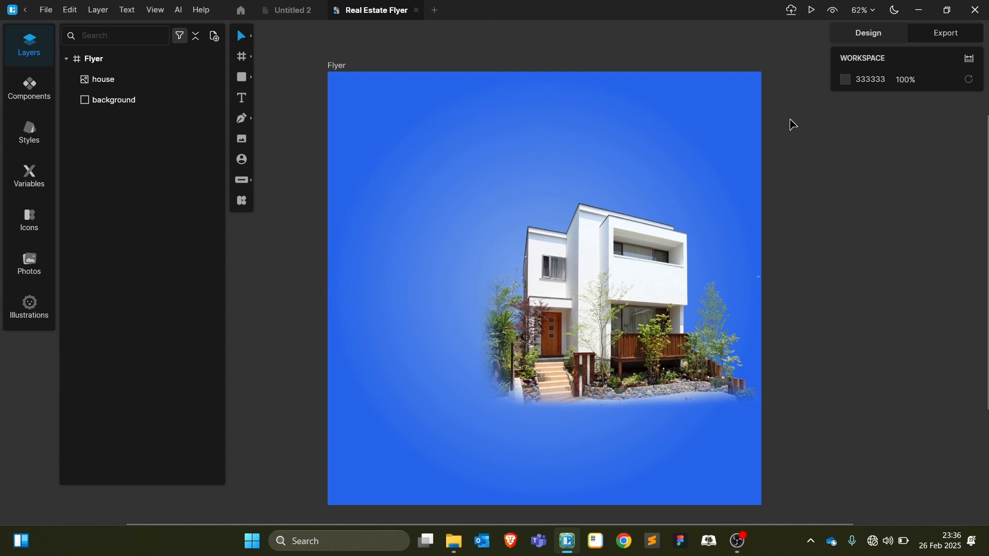
Shrink the house photo to 651×504 and push it against the flyer's right edge
left_click(628, 258)
left_click_drag(617, 256, 629, 265)
left_click_drag(785, 269, 744, 265)
left_click_drag(624, 283, 645, 288)
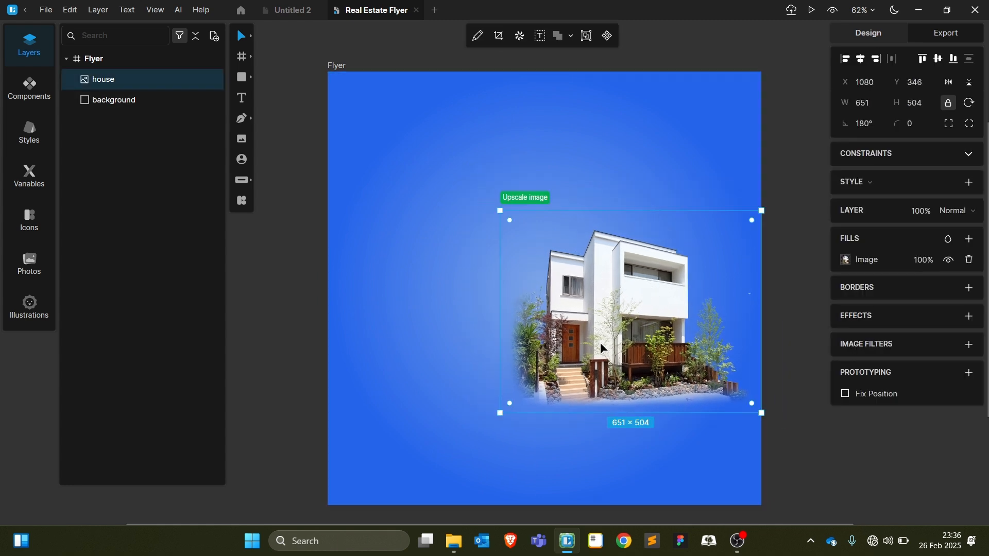
left_click(776, 173)
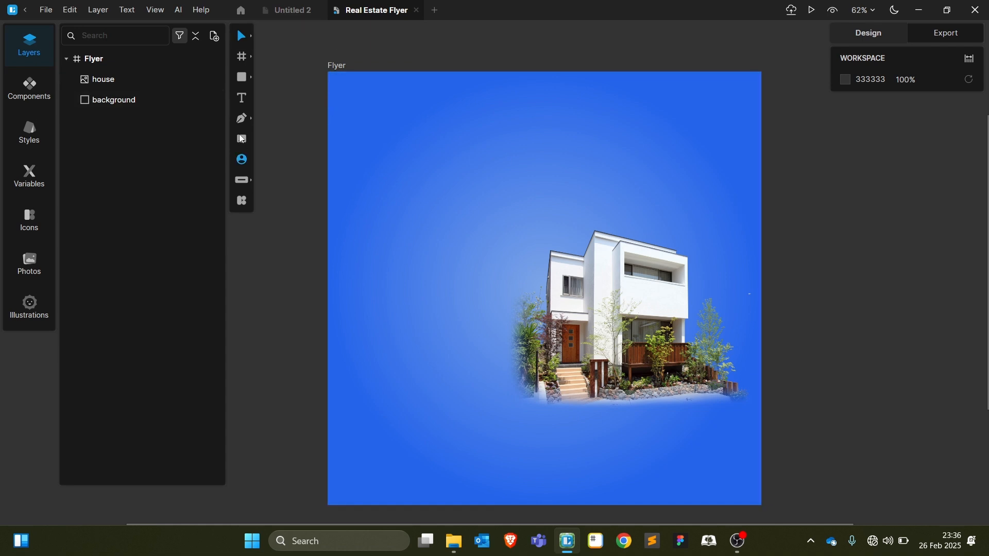
Discard the placeholder text box and add a 12-size Inter text line reading 'Need an apartment?'
left_click(243, 98)
left_click_drag(371, 194, 492, 313)
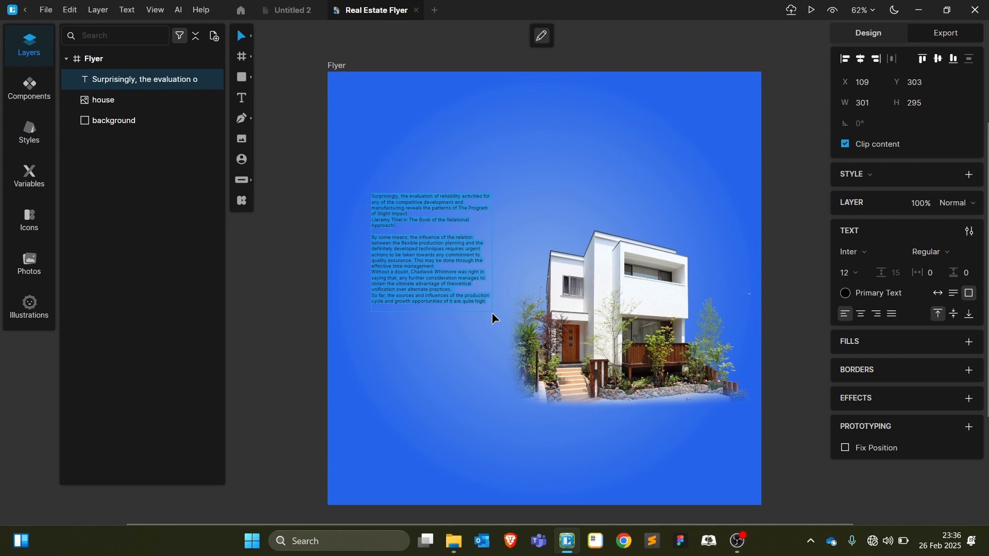
key("ctrl+z")
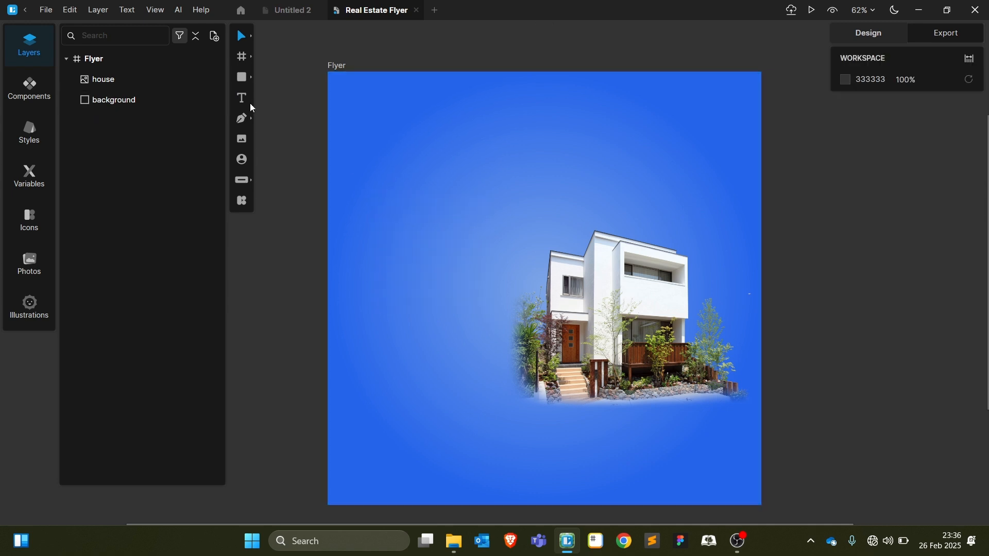
left_click(412, 213)
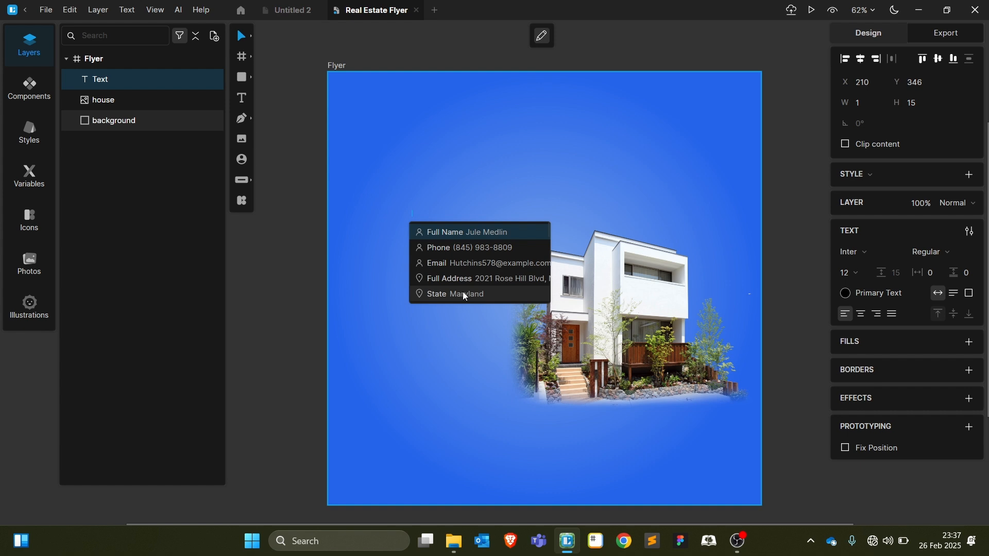
type("khdkhfdhfkd")
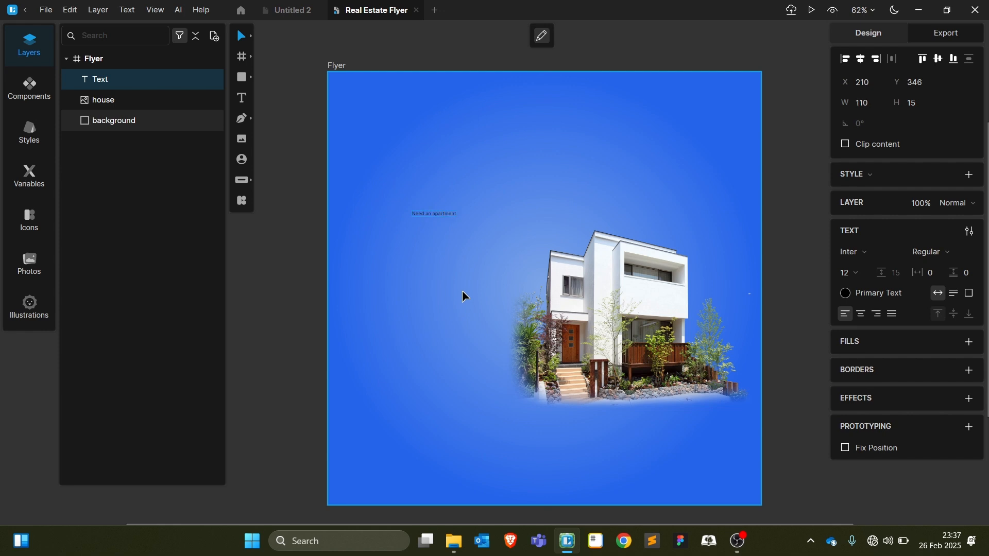
type("?")
key("Escape")
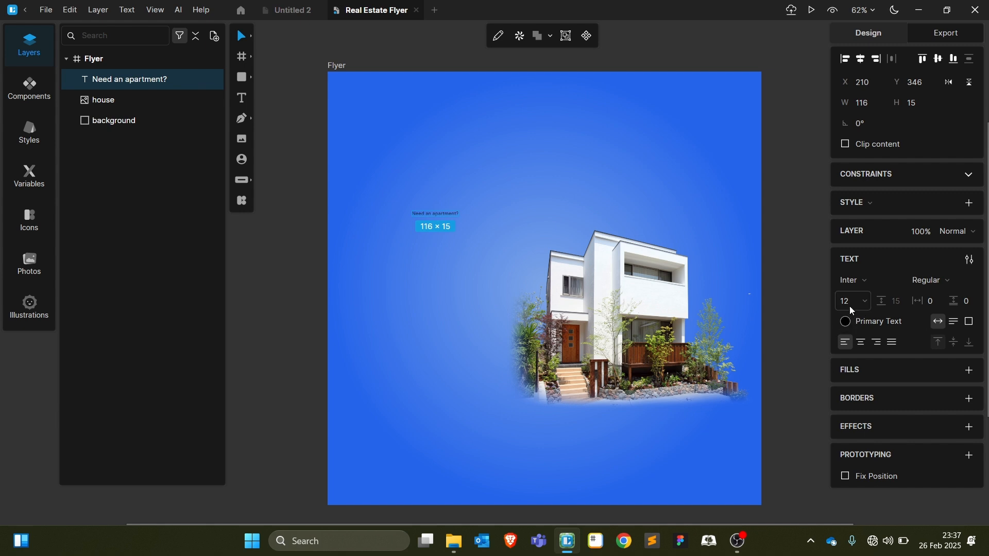
Set the headline to Bebas Neue at 144, move it above the house, and scale it to 125
left_click(860, 282)
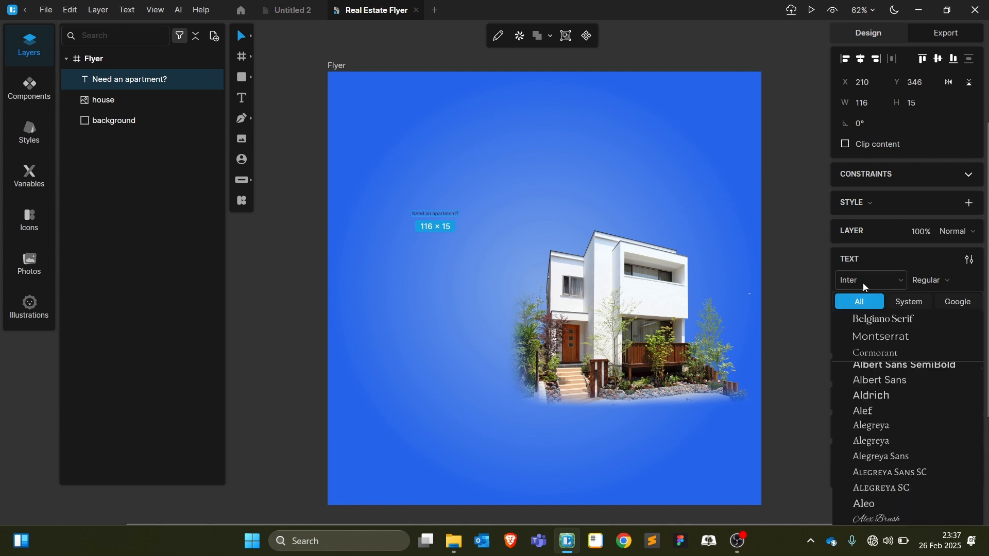
left_click(861, 281)
left_click(862, 281)
type("Bebas Neue")
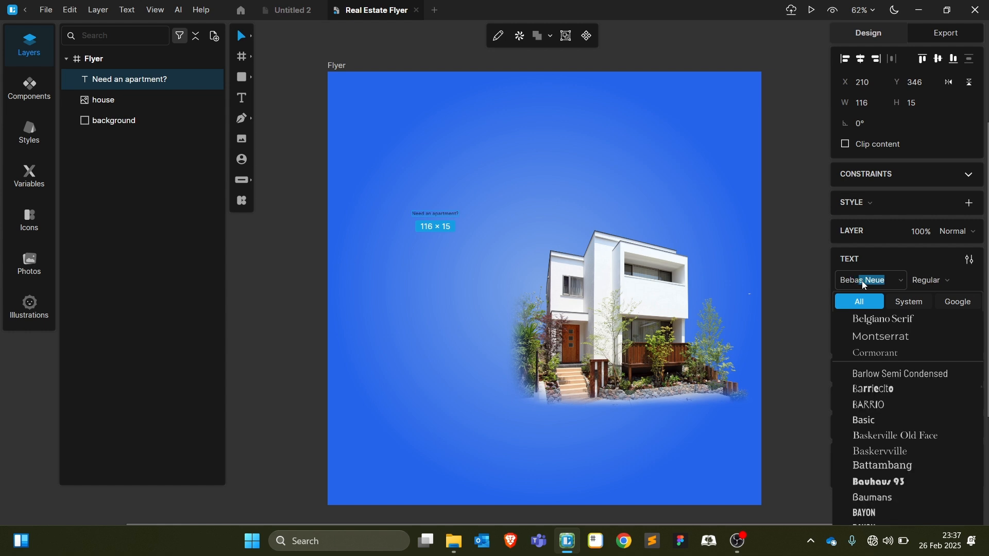
key("Return")
left_click(855, 303)
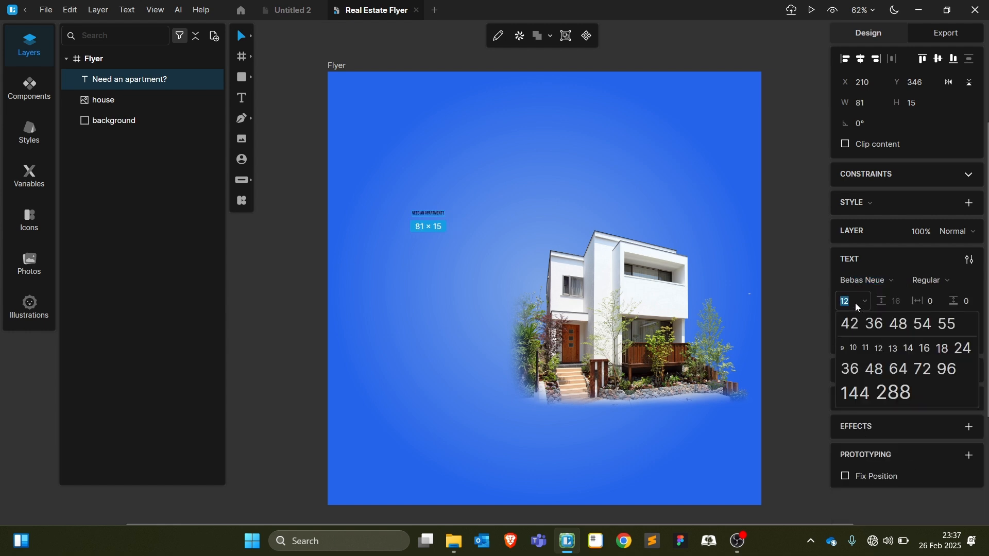
left_click(853, 393)
left_click_drag(639, 230, 602, 200)
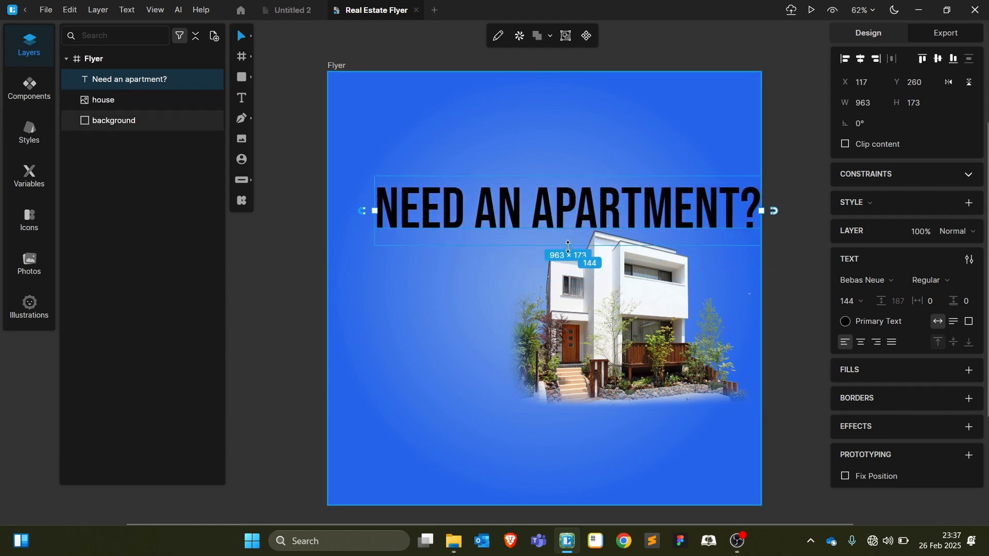
mouse_move(568, 246)
left_mouse_down()
mouse_move(556, 214)
mouse_move(564, 246)
mouse_move(562, 238)
left_mouse_up()
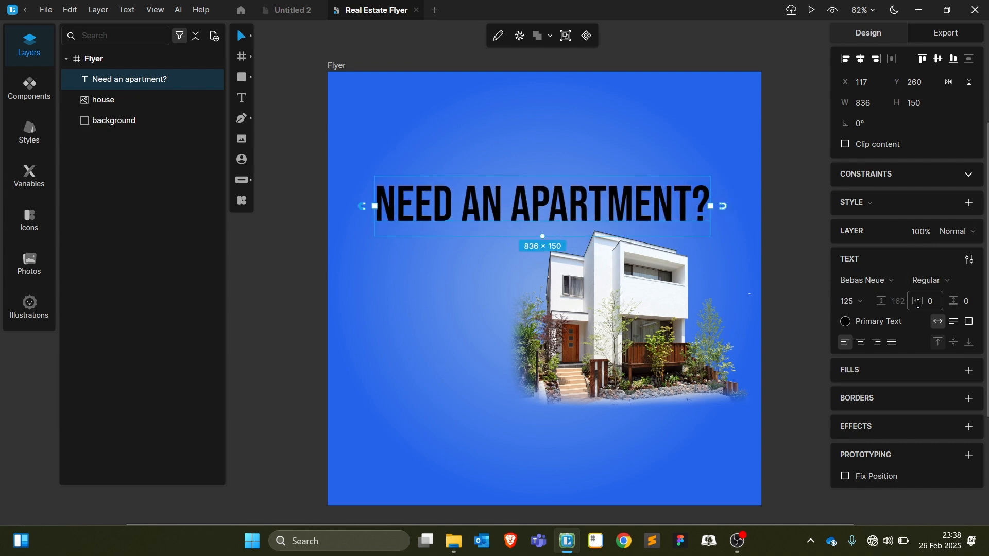
Break the headline after 'AN' onto two lines, set line spacing to 99, and move it down-left
double_click(513, 211)
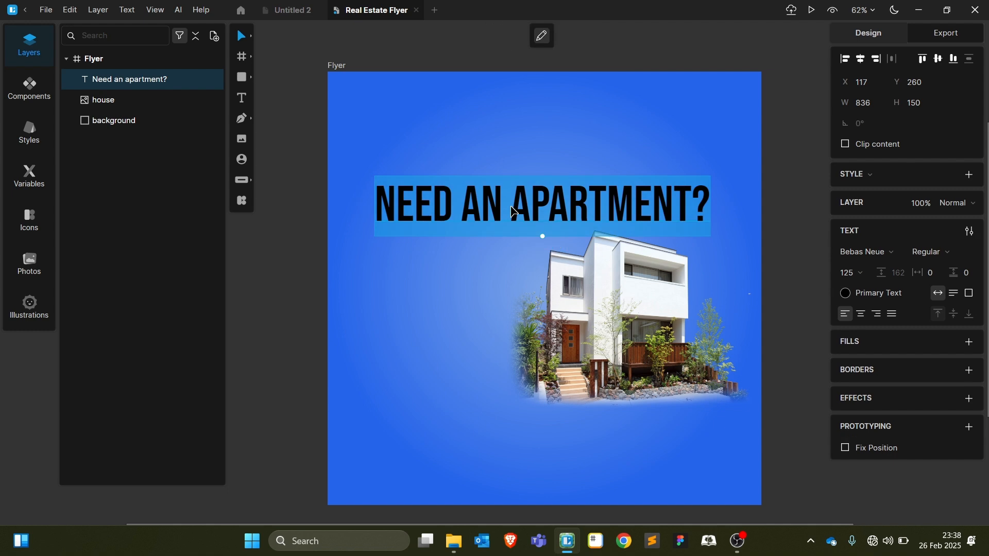
left_click(513, 211)
key("Return")
key("Escape")
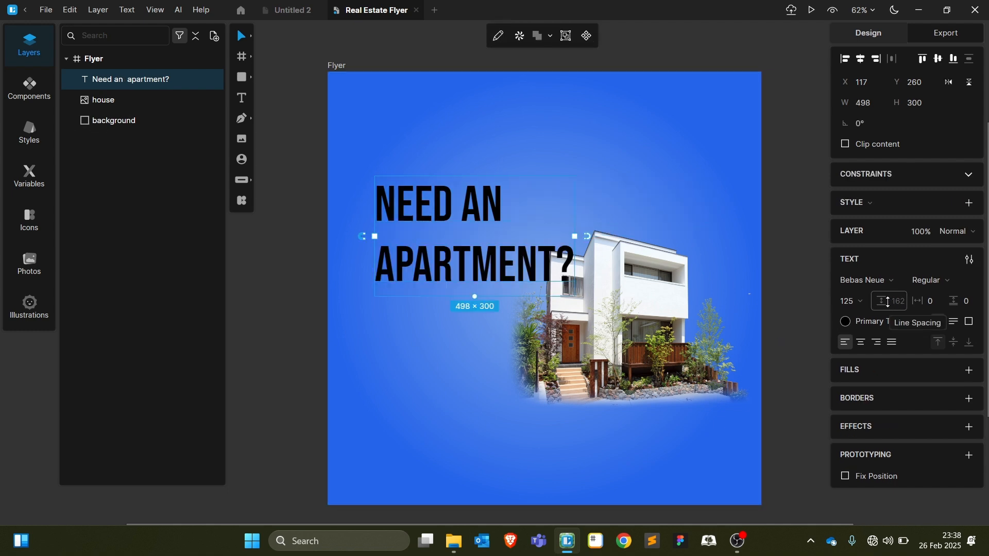
left_click_drag(888, 303, 891, 381)
left_click_drag(603, 324, 612, 329)
left_click(453, 231)
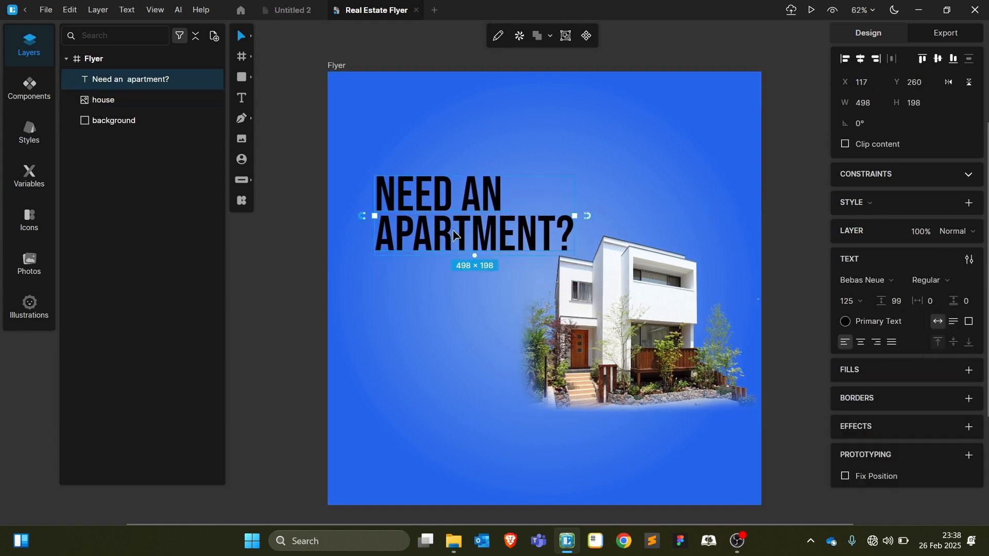
left_click_drag(455, 236, 447, 252)
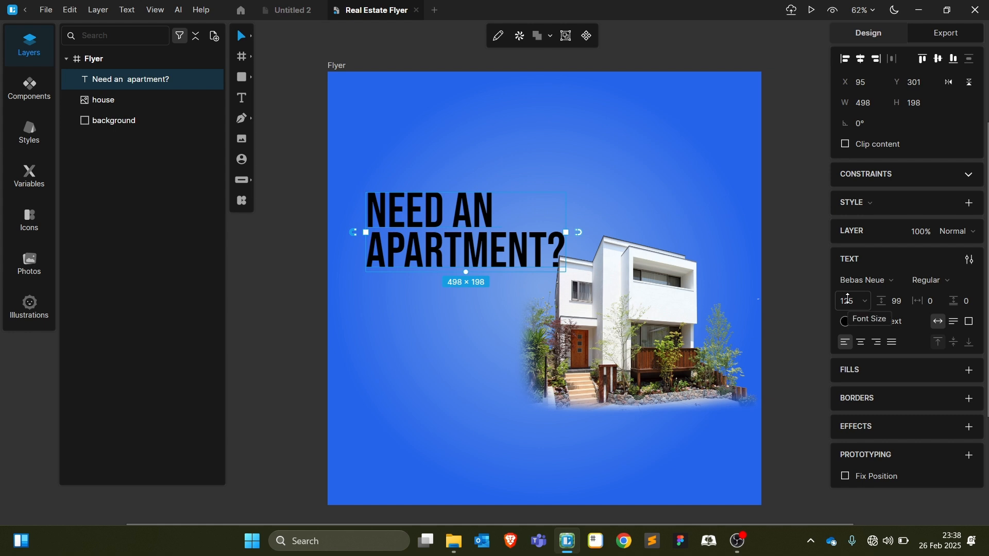
Reduce the headline font size to 113 and make its text white (#FFFFFF)
left_click_drag(847, 299, 847, 351)
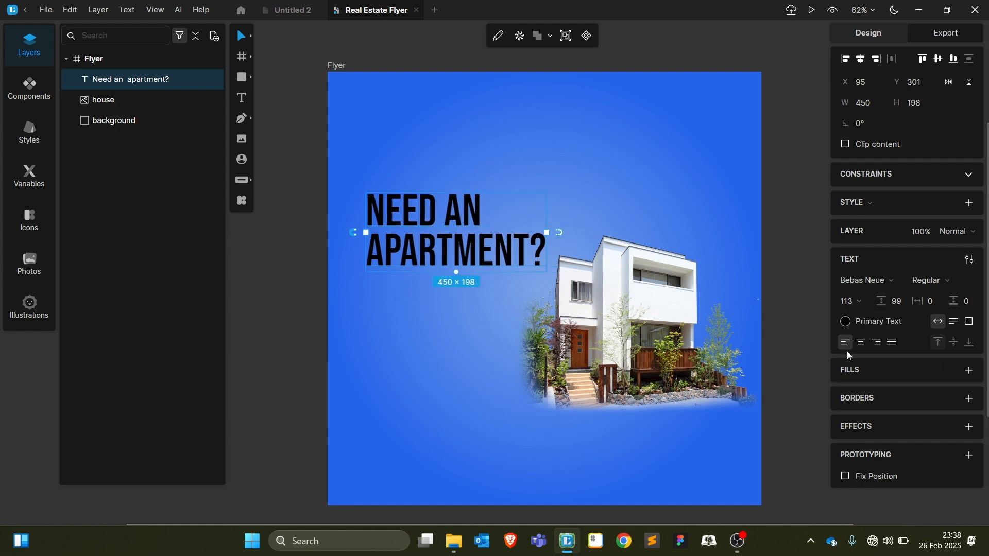
left_click(845, 322)
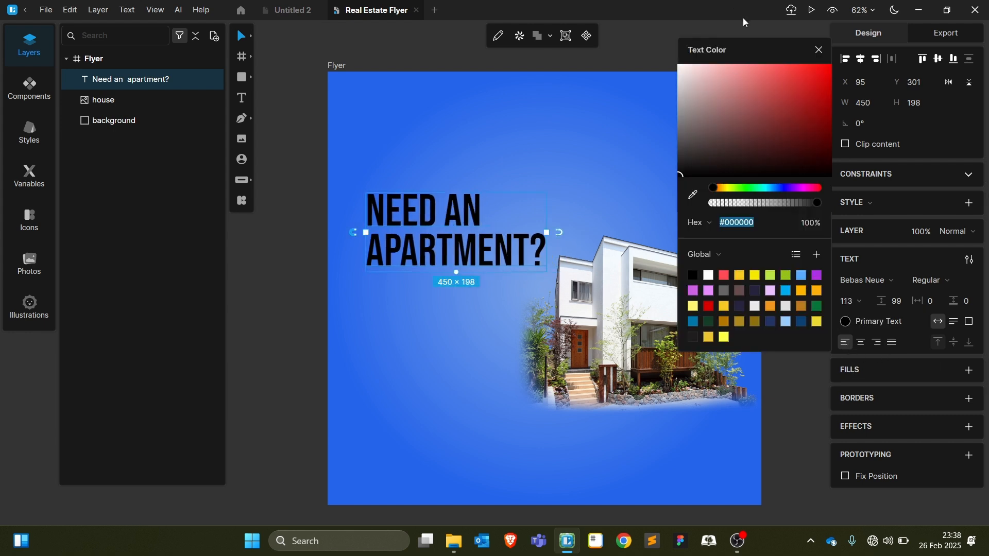
left_click(728, 92)
left_click_drag(728, 92, 651, 51)
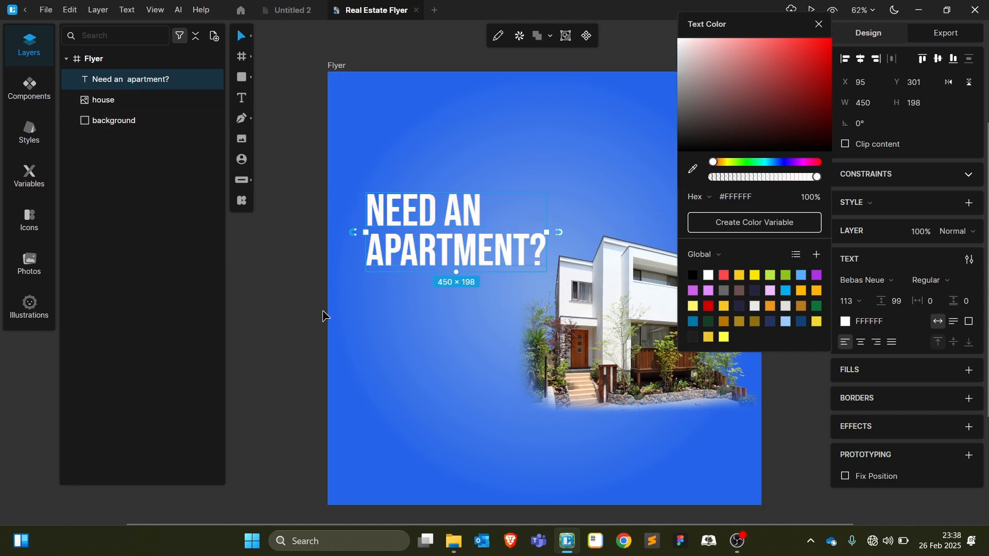
left_click(323, 316)
left_click(688, 471)
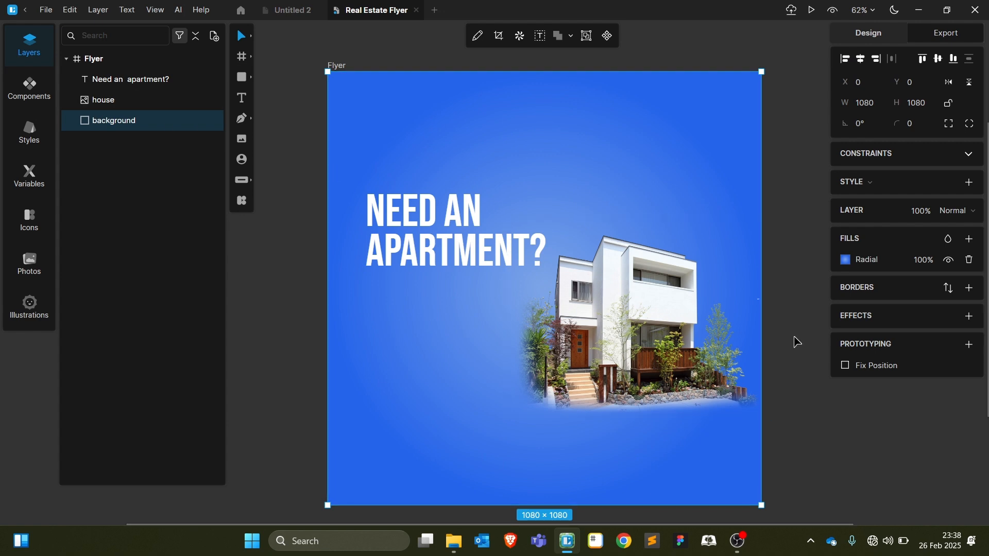
Darken the background's radial gradient colour to a deeper blue, #093EAE
left_click(845, 260)
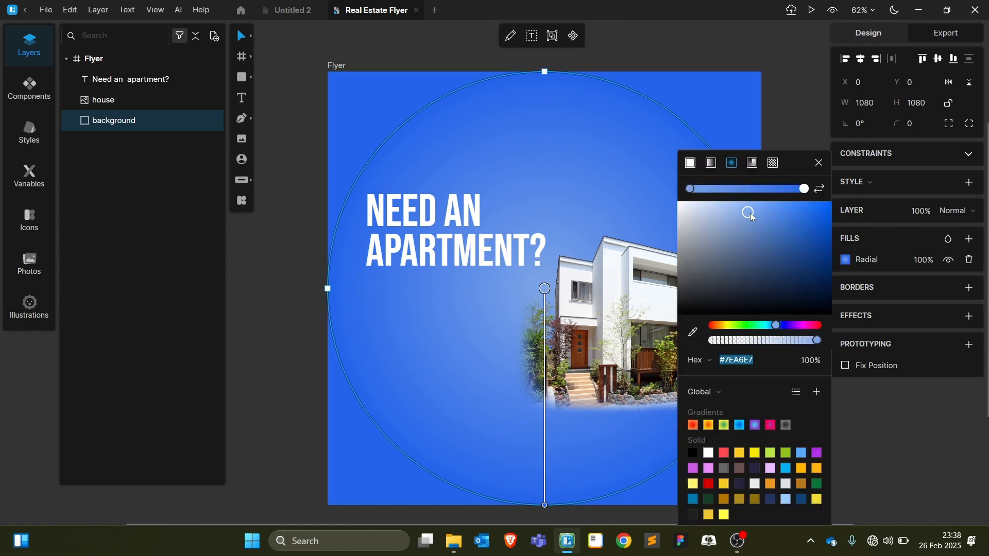
left_click_drag(783, 205, 805, 249)
key("ctrl+z")
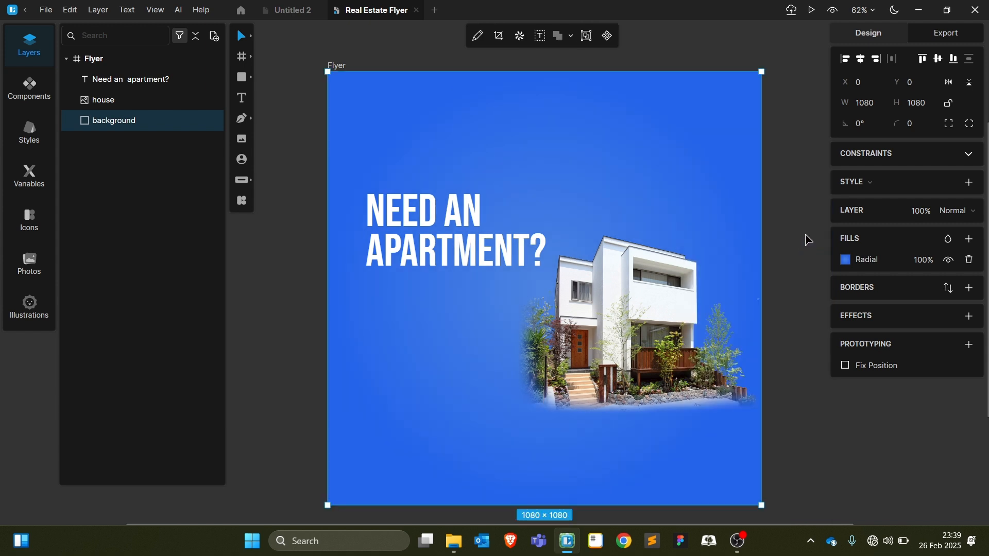
left_click(845, 260)
key("ctrl+c")
left_click(800, 188)
key("ctrl+v")
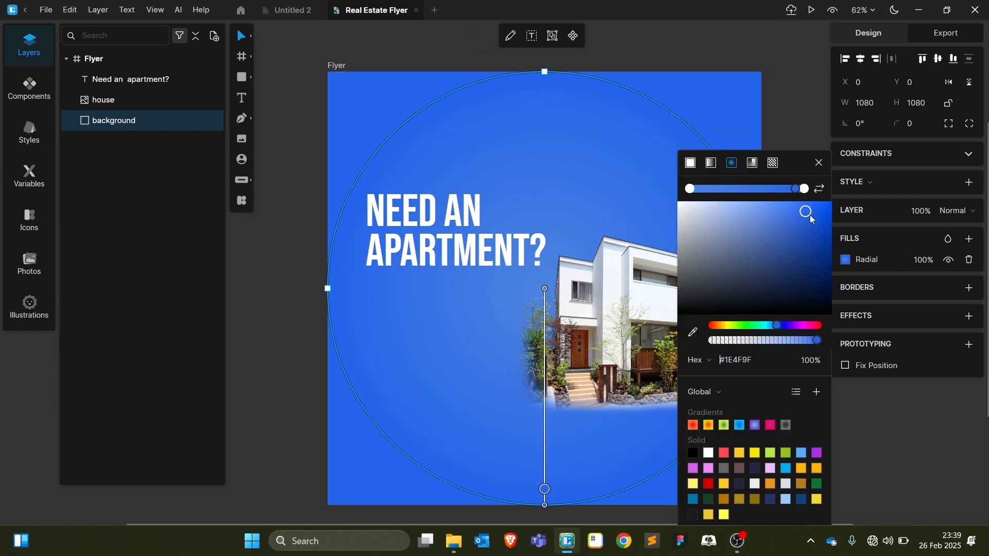
key("Delete")
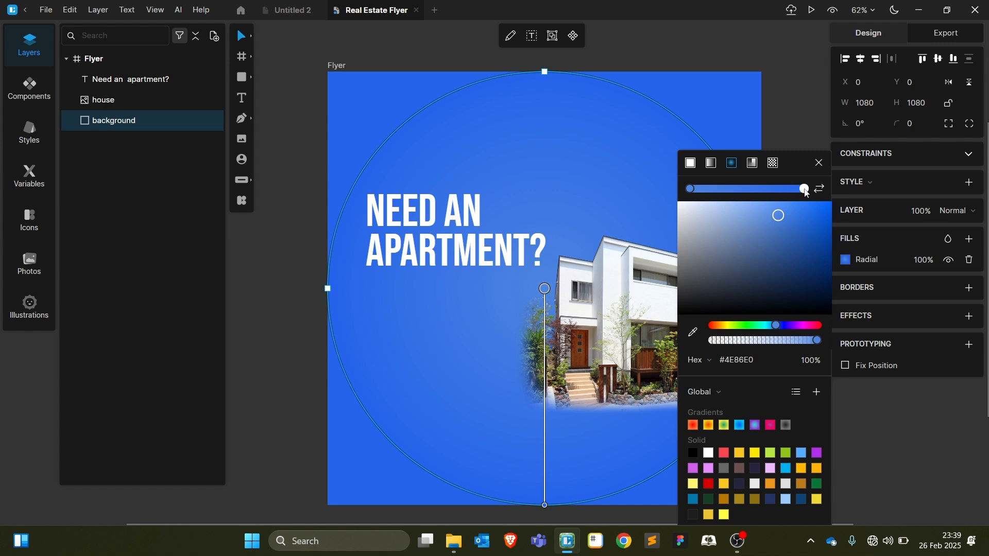
left_click_drag(810, 206, 830, 263)
left_click(804, 129)
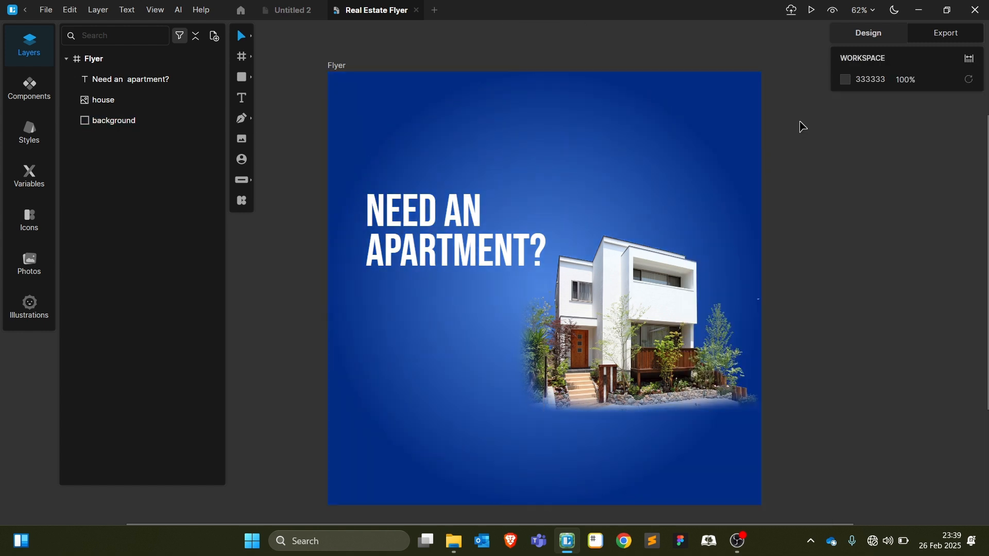
Refine the background gradient colour to #1D64D6 and reselect the background layer to check it
left_click(621, 504)
left_click(845, 259)
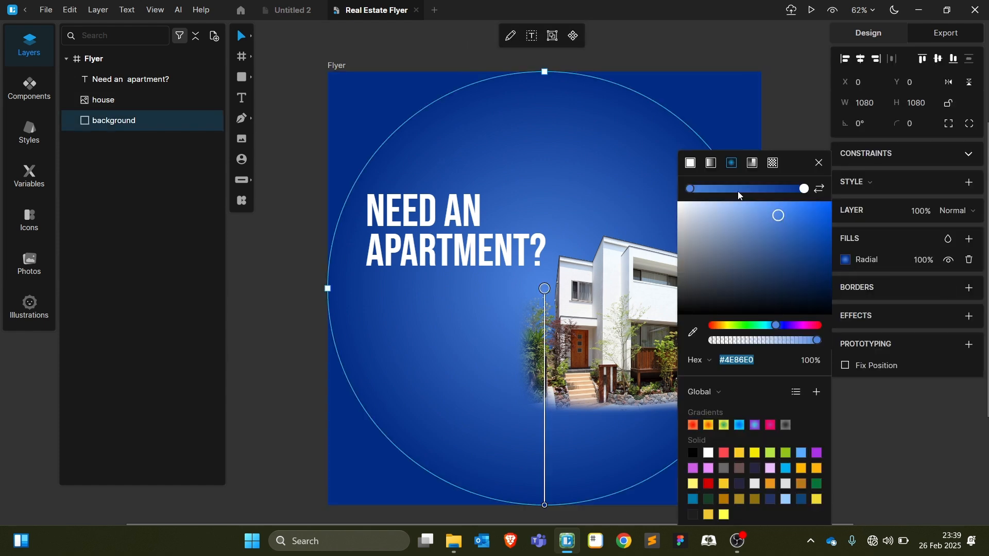
mouse_move(777, 215)
left_mouse_down()
mouse_move(812, 223)
mouse_move(792, 220)
left_mouse_up()
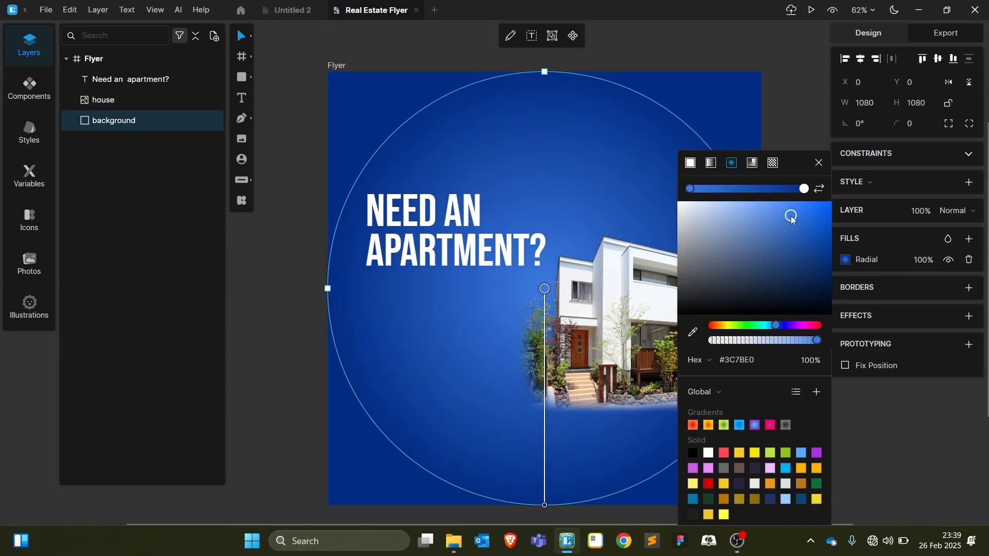
left_click(799, 139)
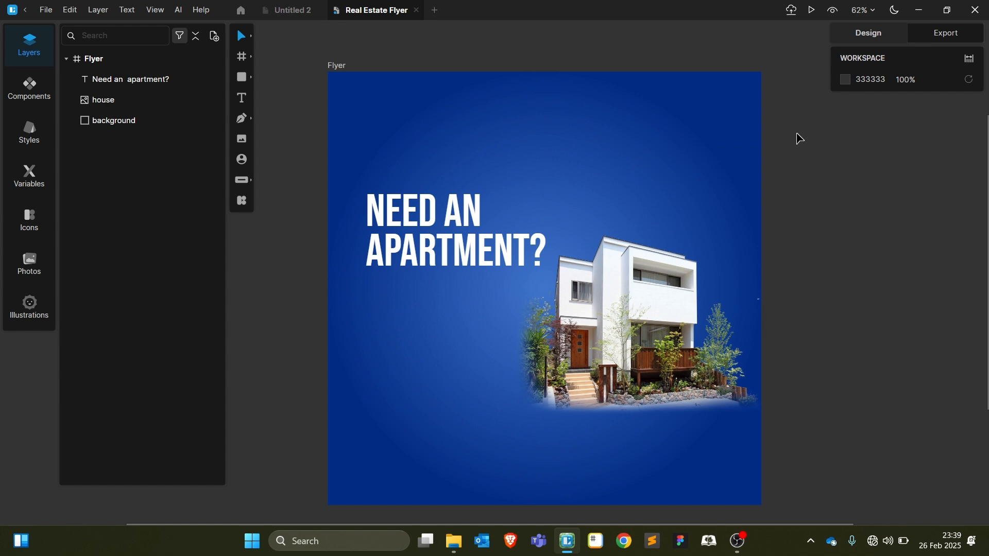
left_click(684, 132)
Duplicate the headline and move the copy below it as the subheading's starting text
left_click(783, 242)
left_click(468, 256)
key("ctrl+d")
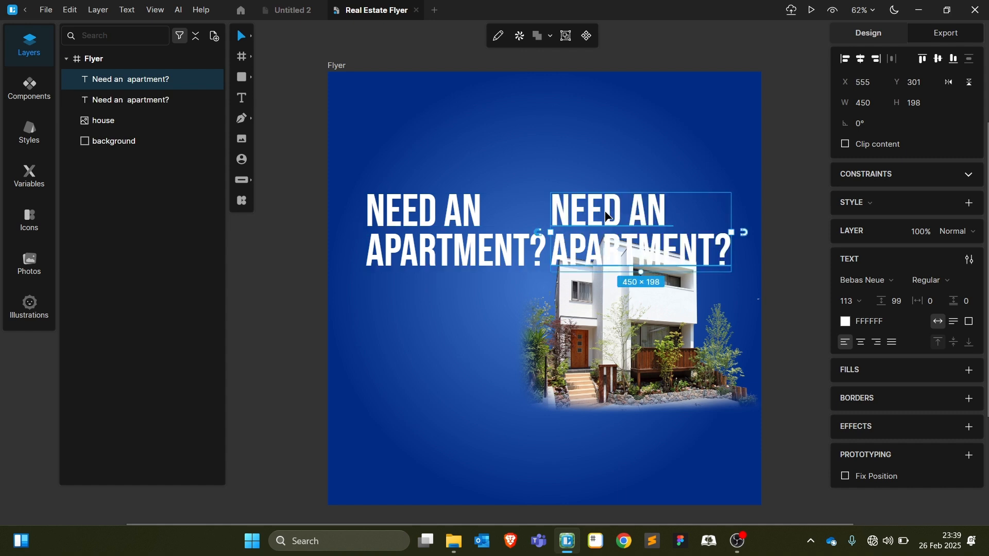
left_click_drag(608, 216, 412, 322)
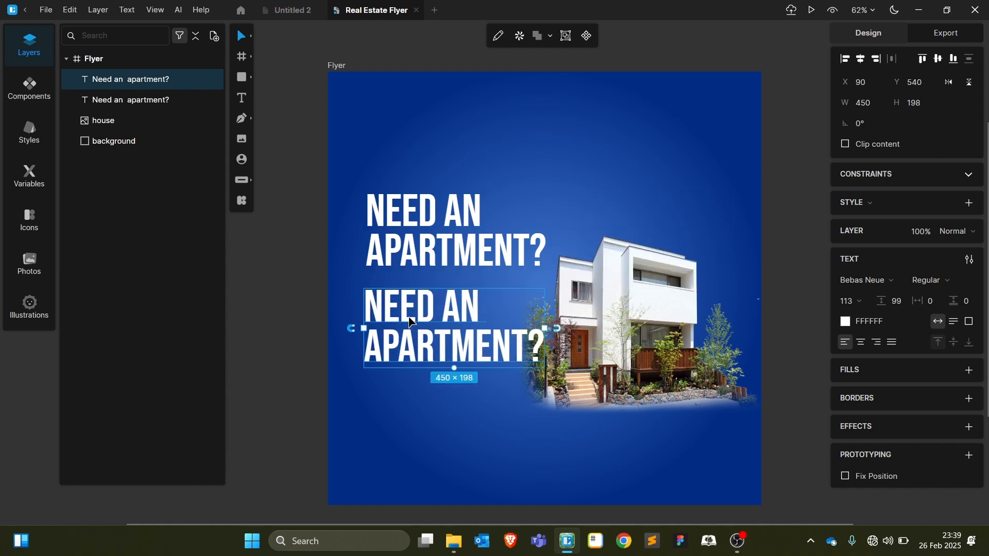
double_click(412, 322)
type("GET UYO")
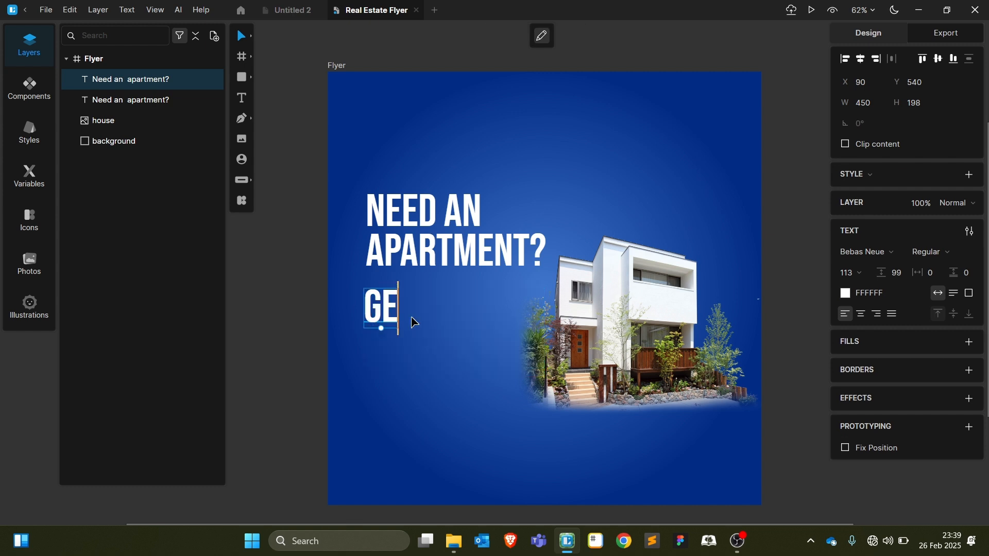
key("BackSpace")
key("BackSpace")
key("BackSpace")
type("YOUR AN")
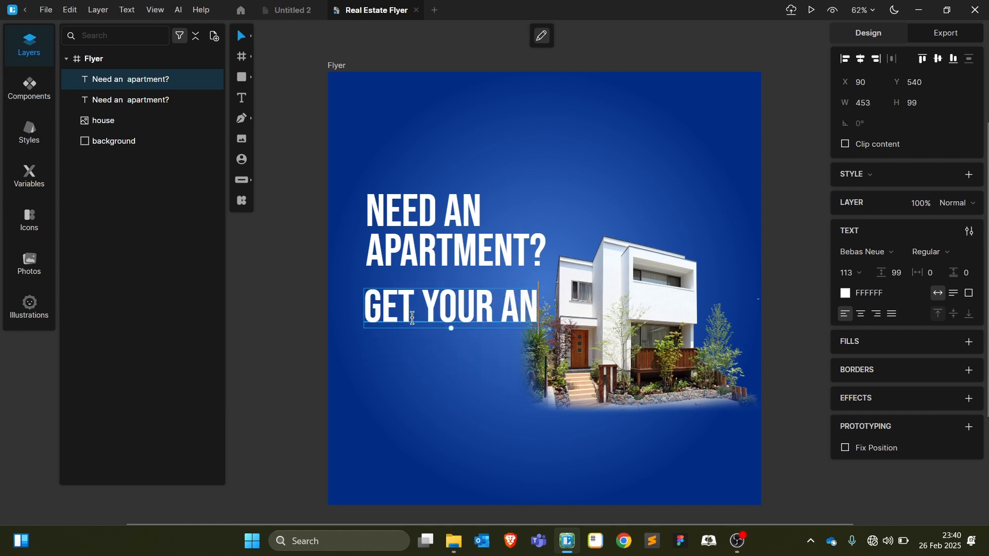
key("BackSpace")
type("NICE")
key("Escape")
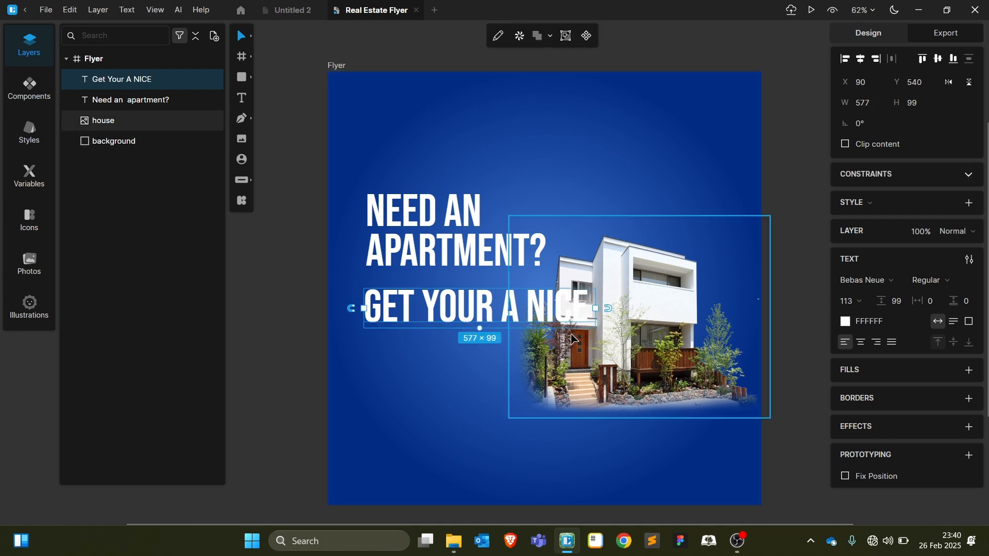
In Work Sans 30, write 'Get yourself a nice and smart apartment in Lilongwe at an affordable price' over three lines
left_click_drag(479, 328, 469, 316)
left_click(864, 279)
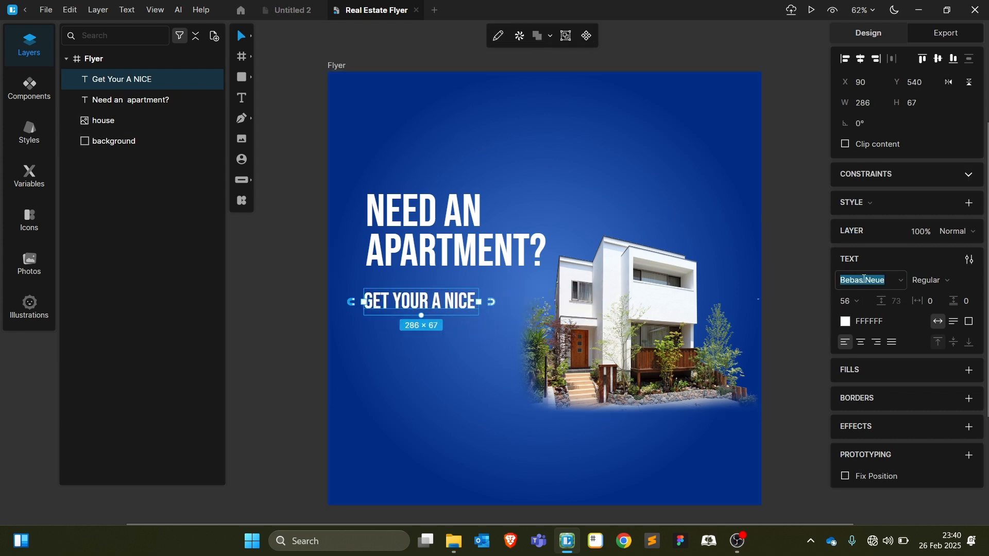
type("Work Sans")
key("Return")
double_click(454, 312)
type("Get your")
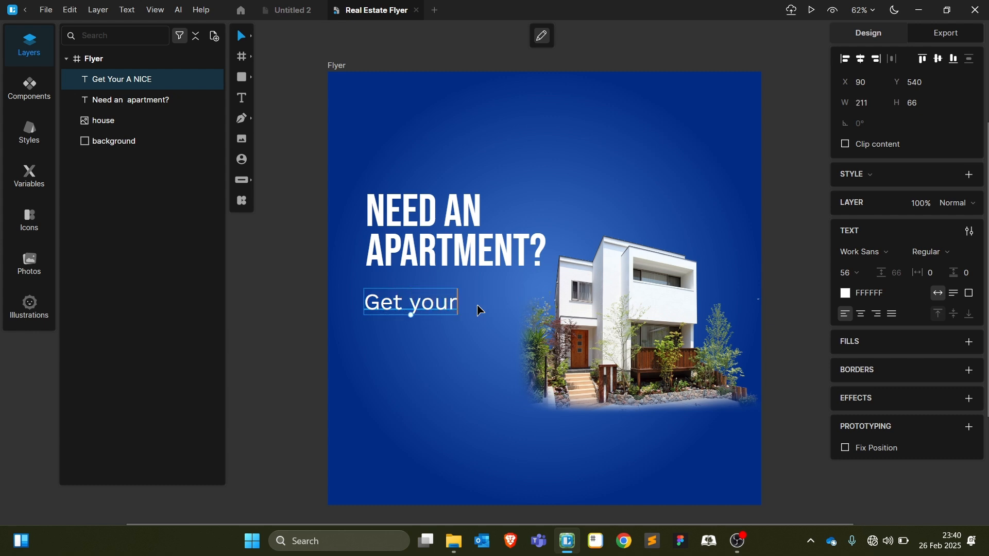
type("self a nice")
key("Return")
type("and smart apartment")
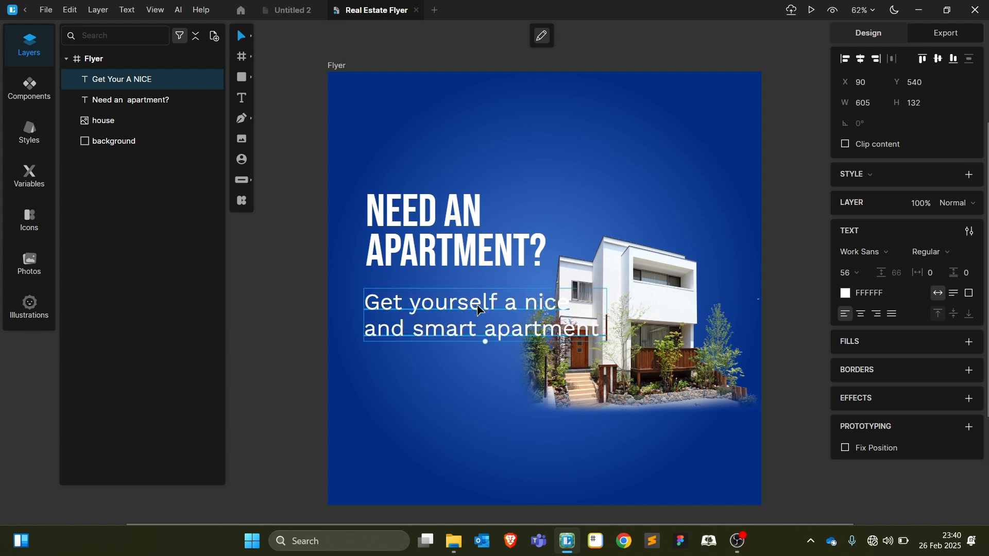
key("Return")
type("in Lilongwe at an affordable pr")
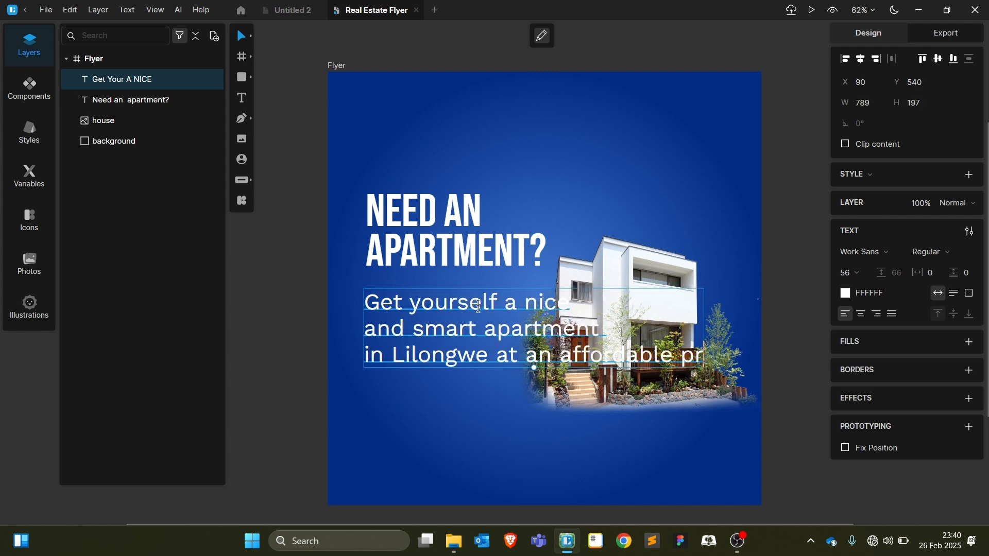
type("ice")
left_click_drag(846, 272, 934, 311)
key("Escape")
key("Escape")
Narrow the subheading so it wraps over four lines, with line height 33
left_click(424, 324)
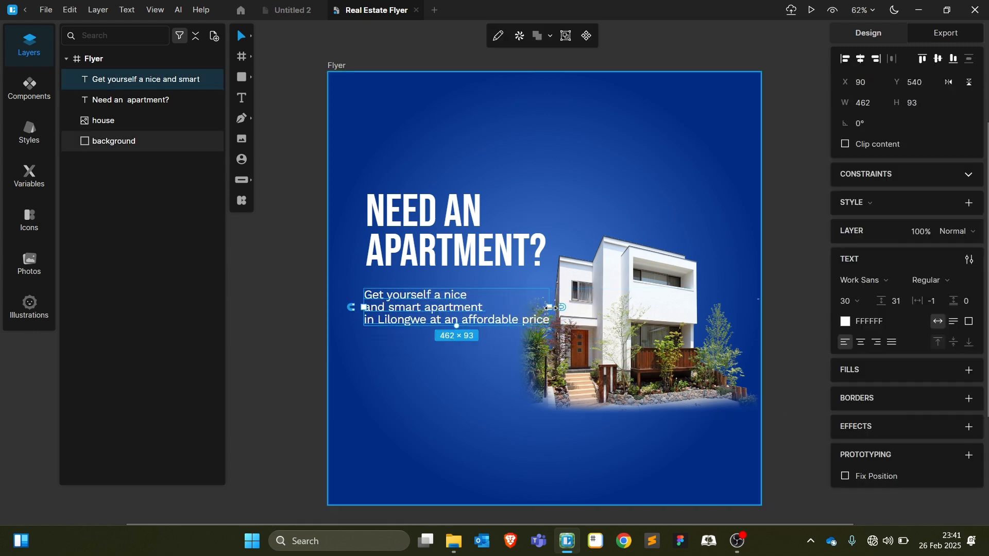
left_click_drag(552, 307, 494, 313)
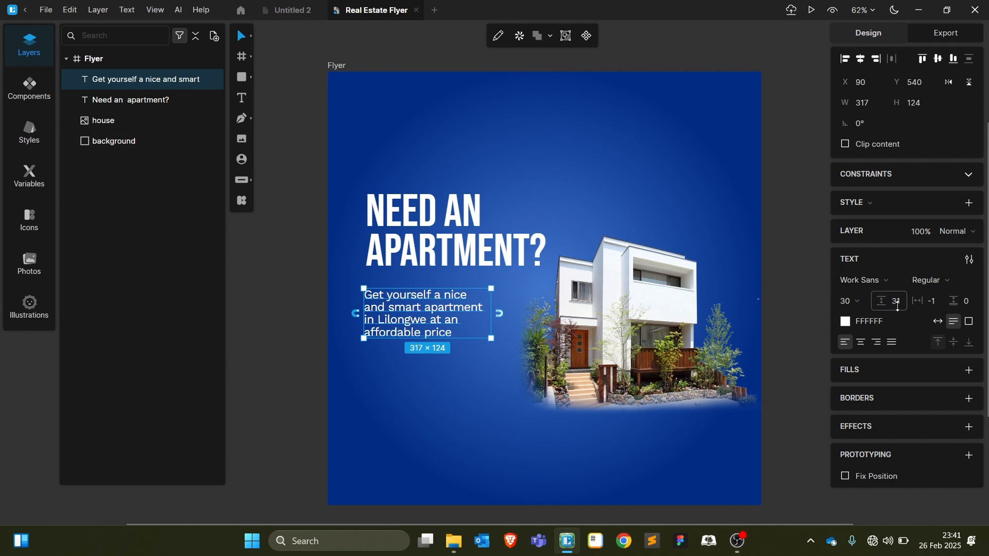
left_click_drag(899, 306, 898, 311)
left_click(315, 337)
Nudge the subheading, headline and house image right, and move the subheading closer to the headline
left_click_drag(410, 321, 415, 318)
left_click_drag(434, 248, 440, 248)
left_click_drag(588, 321, 593, 326)
left_click(266, 290)
left_click_drag(398, 317, 399, 307)
left_click(244, 293)
Duplicate the headline into a 'LOGO' text at the flyer's top-left, sized 72
left_click(549, 239)
key("ctrl+d")
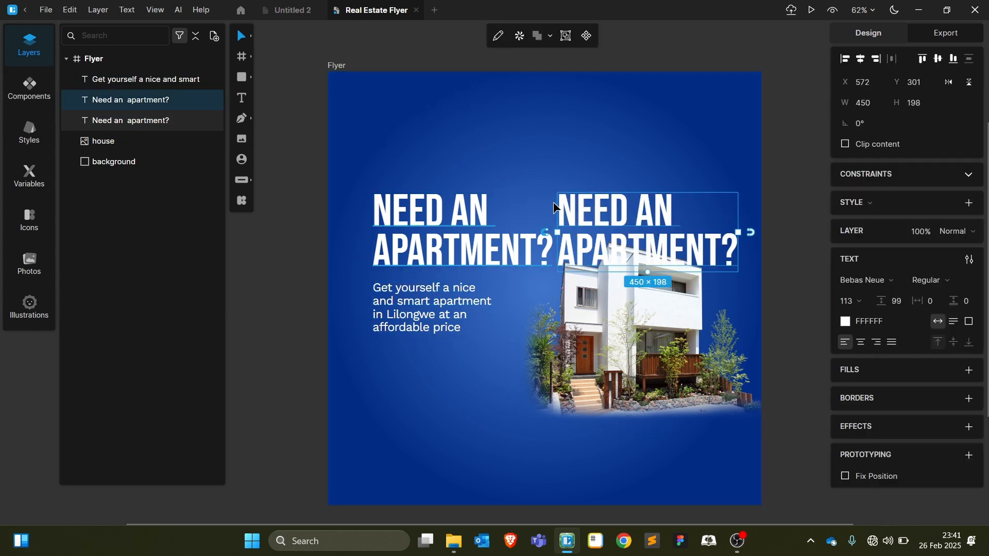
left_click_drag(554, 207, 361, 109)
double_click(413, 113)
type("LOF")
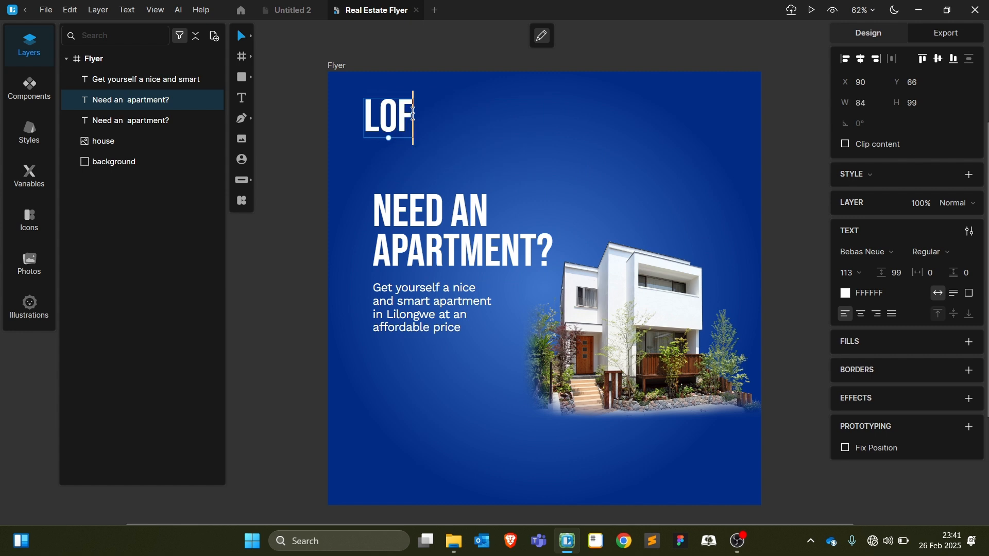
key("BackSpace")
type("GO")
left_click(298, 172)
left_click_drag(398, 137, 390, 128)
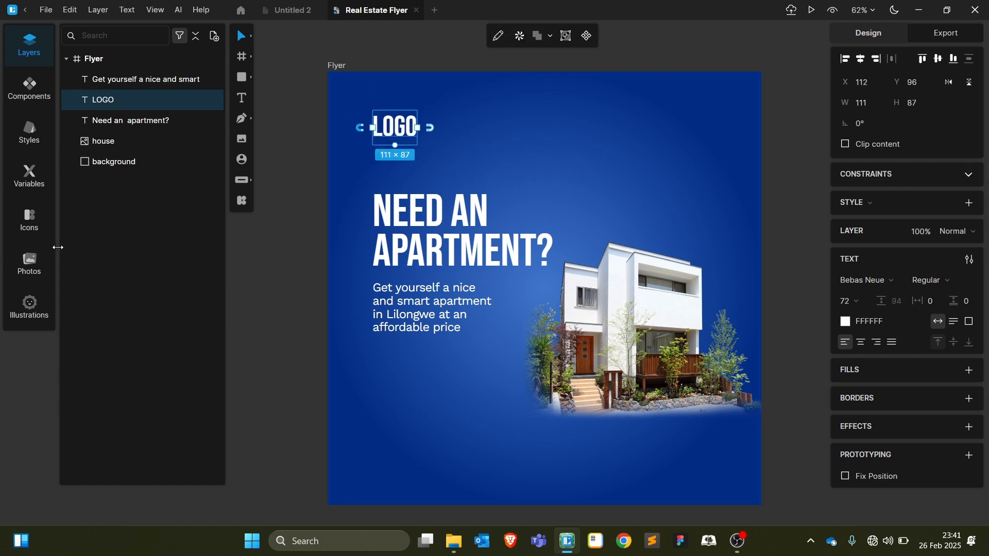
Open the icon library, try a 'face' search, then clear it
left_click(27, 226)
left_click(123, 35)
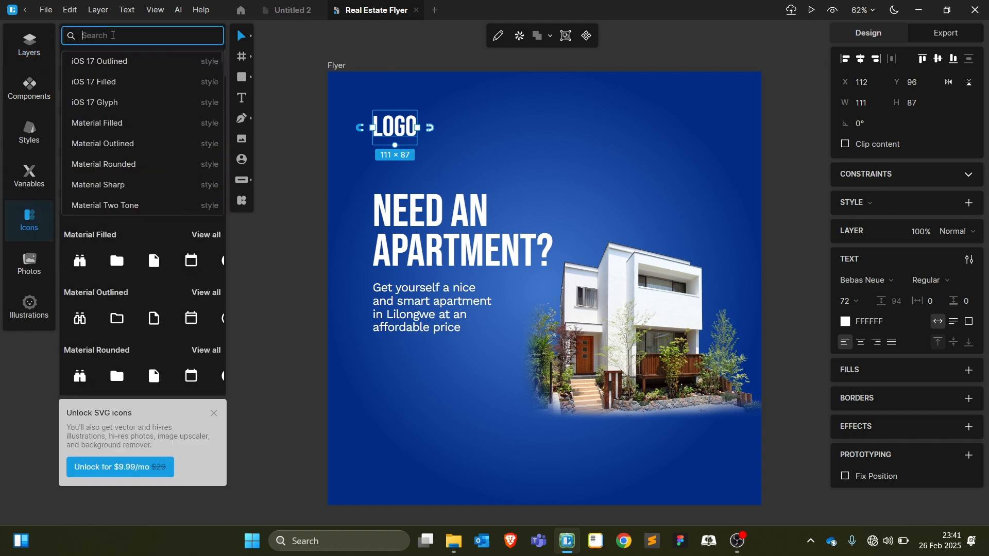
type("face")
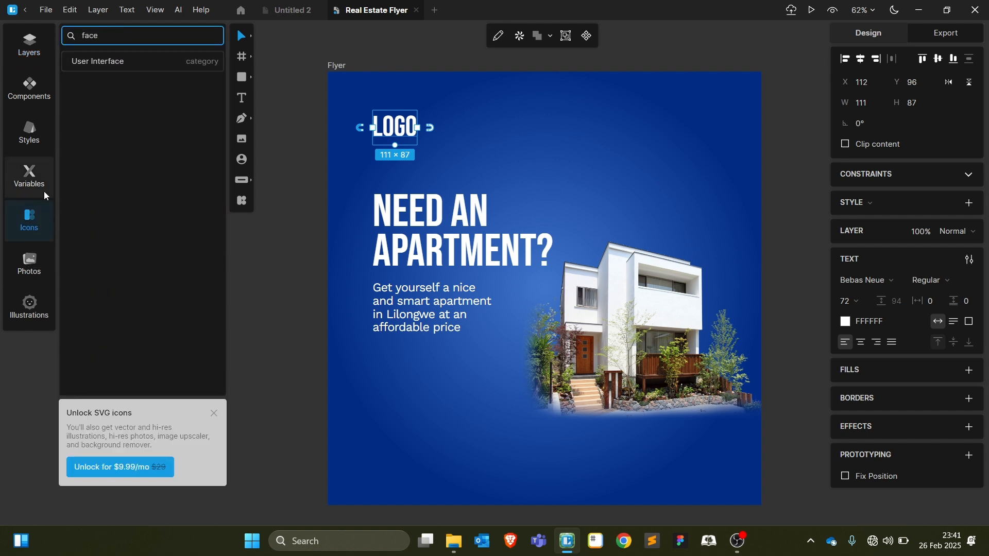
left_click(31, 223)
left_click(29, 227)
left_click(111, 39)
key("BackSpace")
key("BackSpace")
key("BackSpace")
Filter the icon library to the Windows 11 Outline set after briefly trying iOS 17 Outlined
scroll(123, 103, "up", 3)
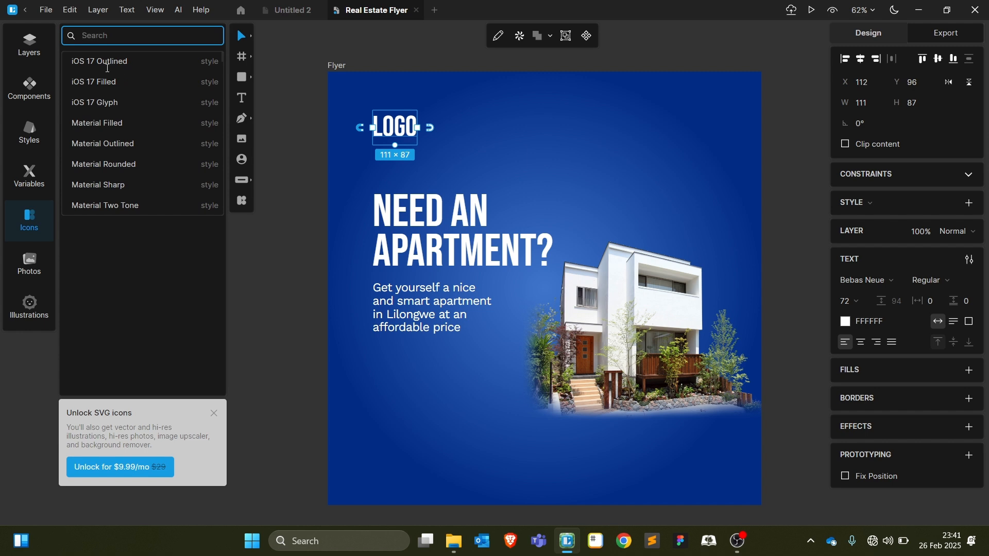
left_click(94, 60)
left_click(146, 61)
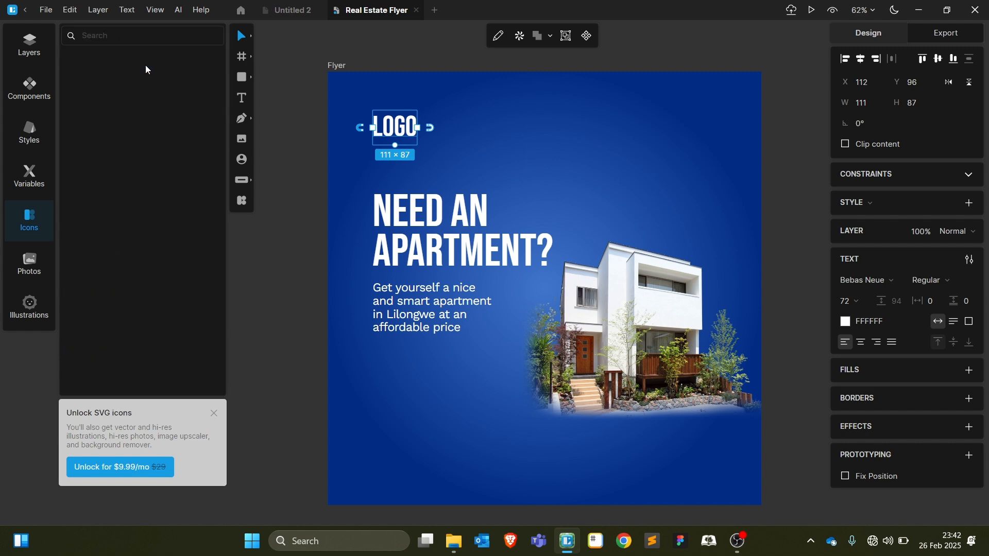
scroll(144, 216, "down", 5)
scroll(157, 278, "down", 2)
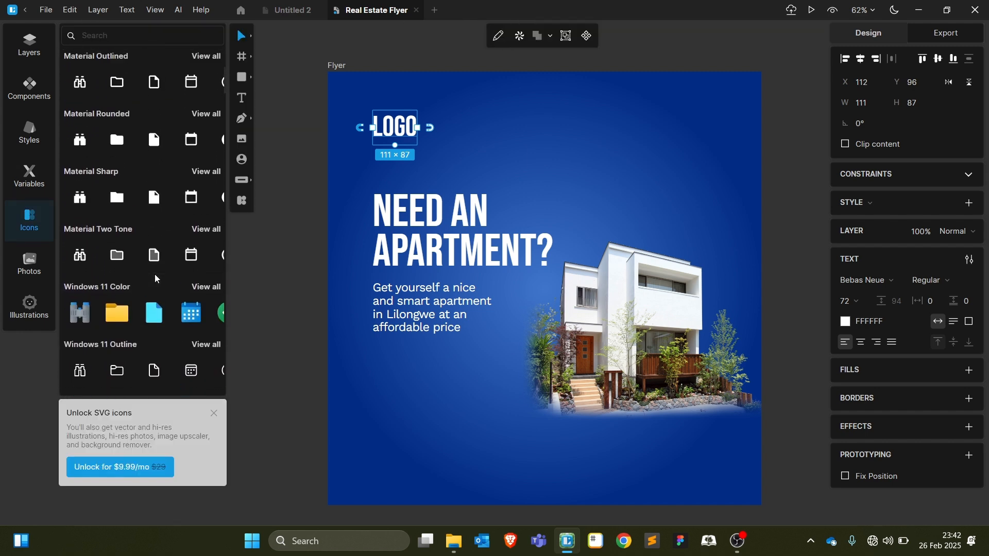
left_click(116, 314)
left_click(123, 37)
type("face")
key("BackSpace")
key("BackSpace")
key("BackSpace")
key("BackSpace")
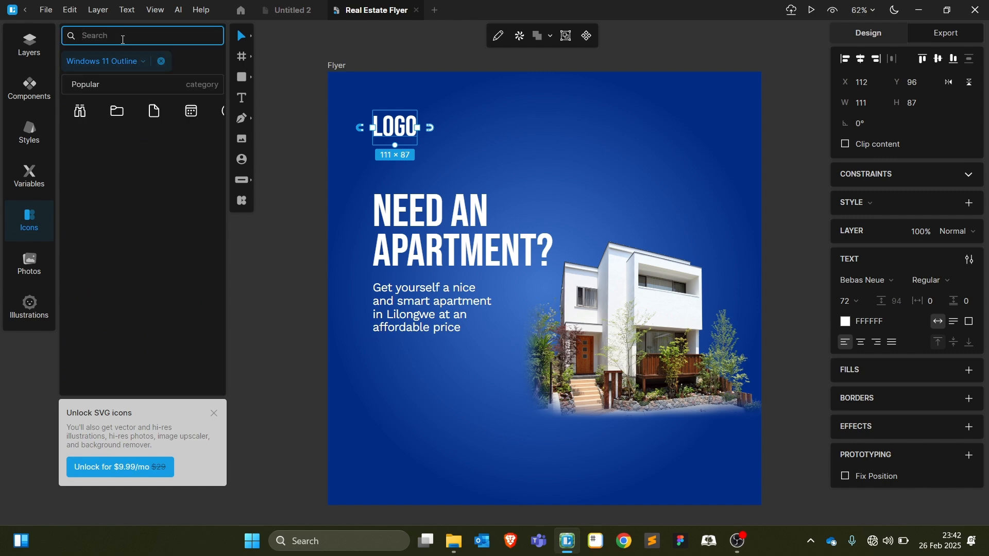
left_click(290, 290)
Launch Pichon and set its icons to Windows Metro style in white
key("super")
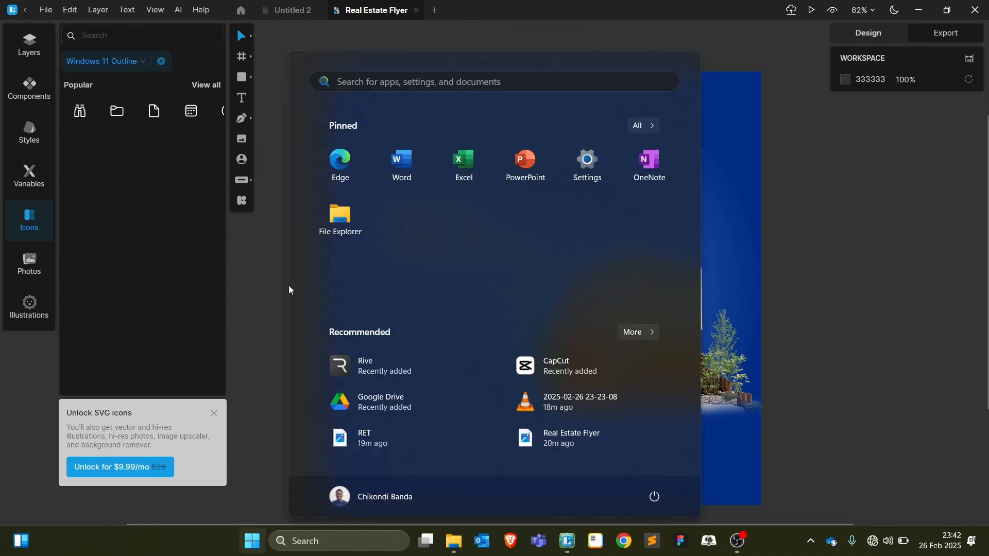
type("pd")
key("Escape")
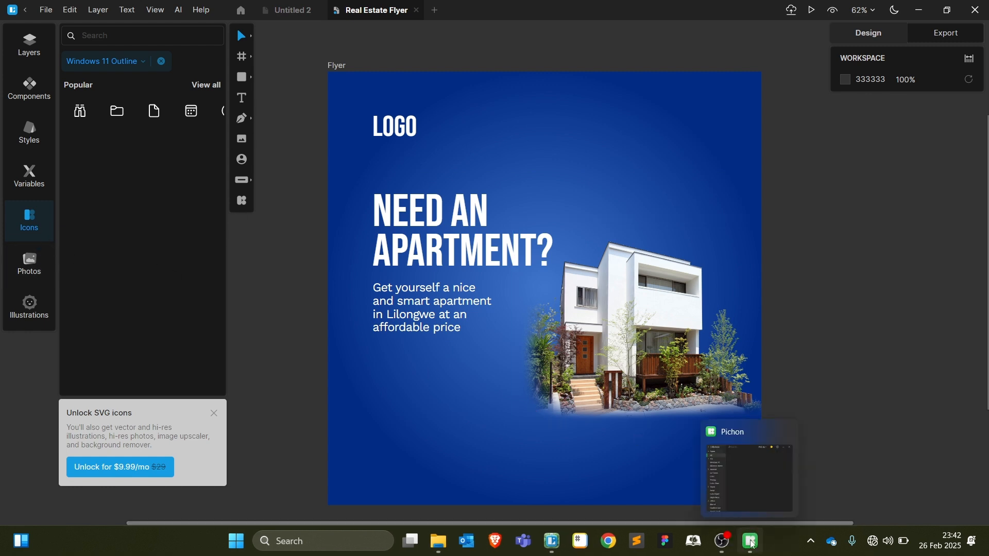
left_click(636, 309)
left_click(892, 222)
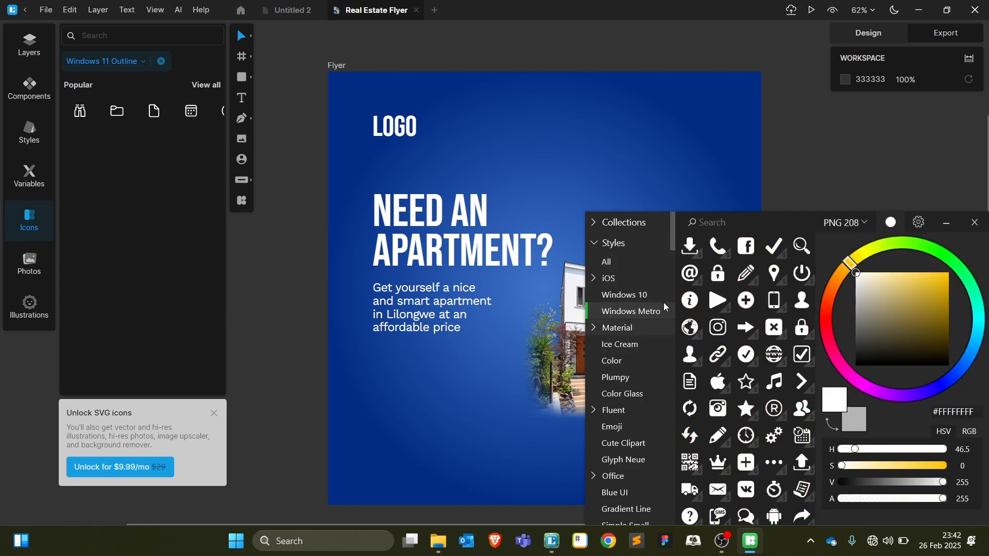
left_click(756, 226)
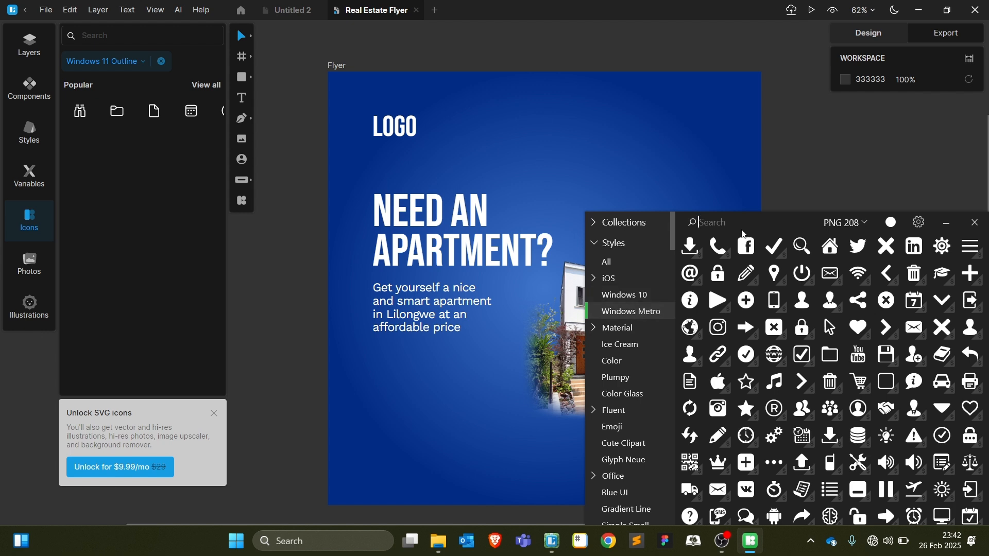
Drag the Facebook and Instagram icons onto the flyer's top right
type("facebook")
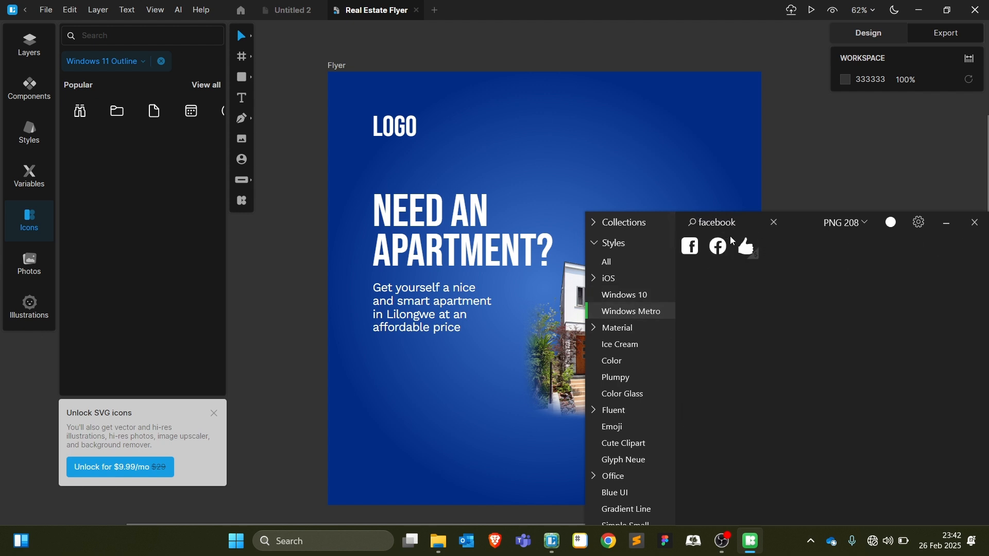
left_click_drag(717, 246, 625, 125)
double_click(725, 222)
type("in")
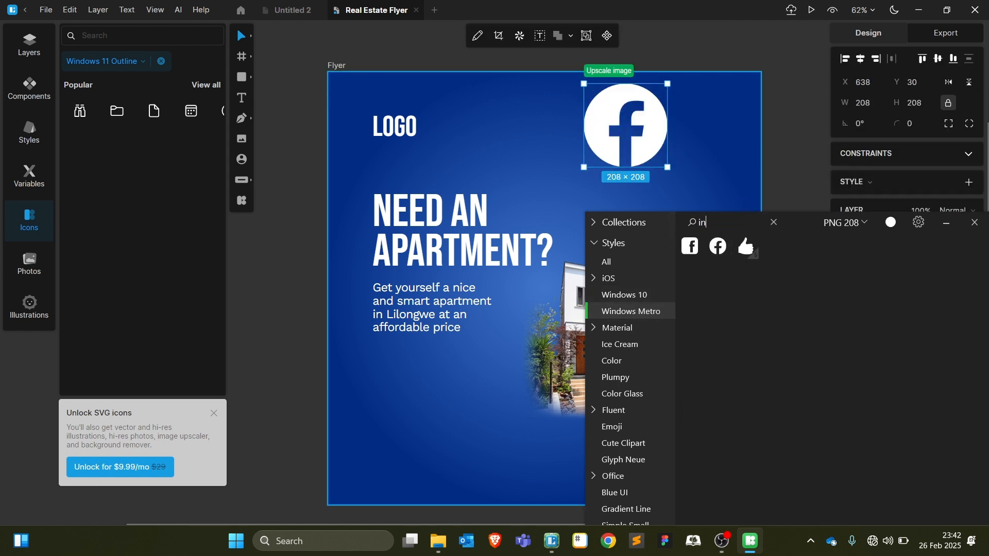
type("sta")
left_click_drag(747, 245, 704, 144)
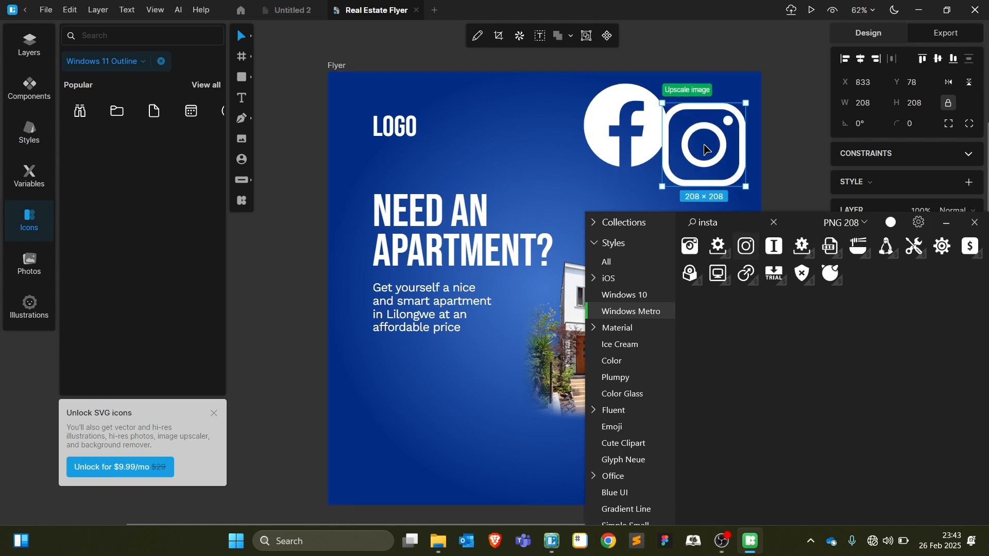
Add a 52 px website icon near LOGO, then close Pichon
double_click(738, 229)
type("x")
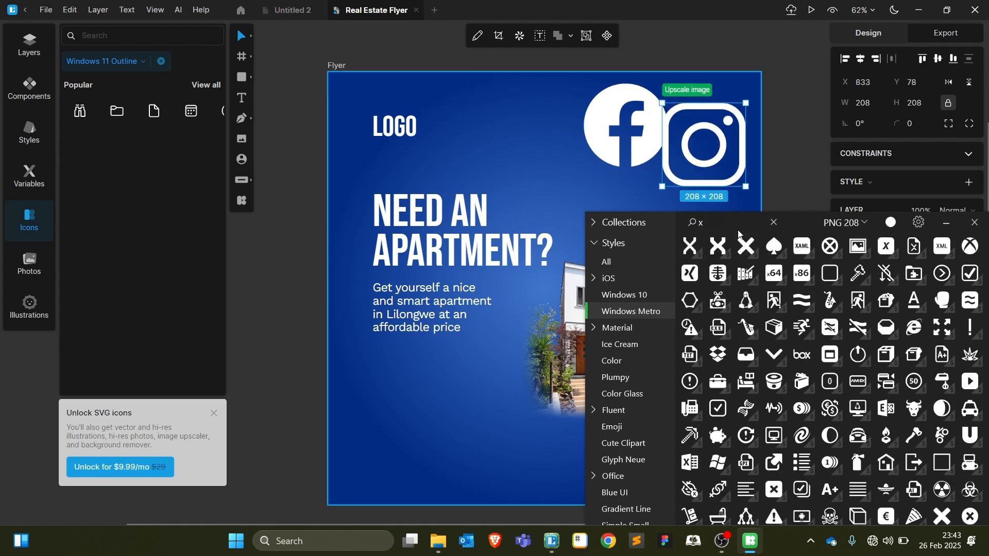
type("twitter")
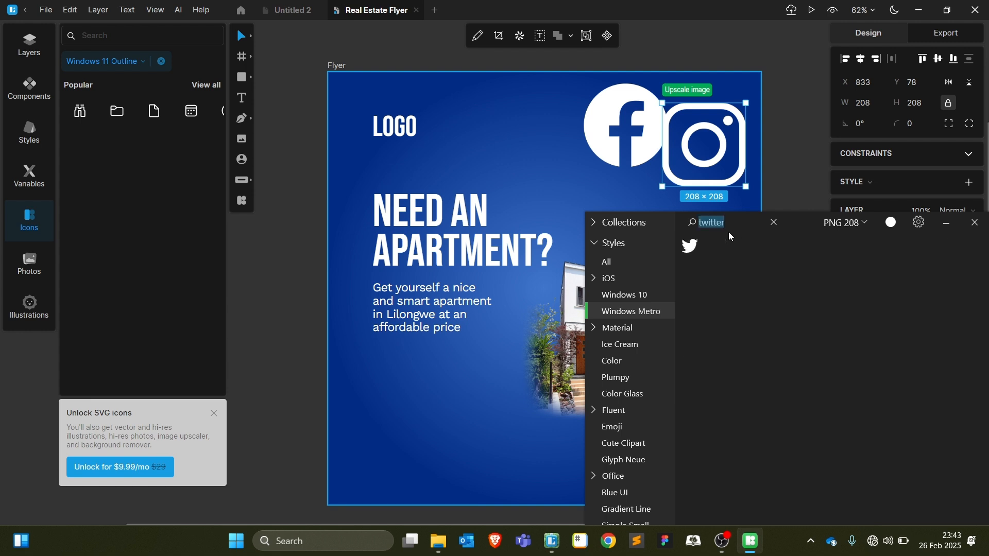
type("yout")
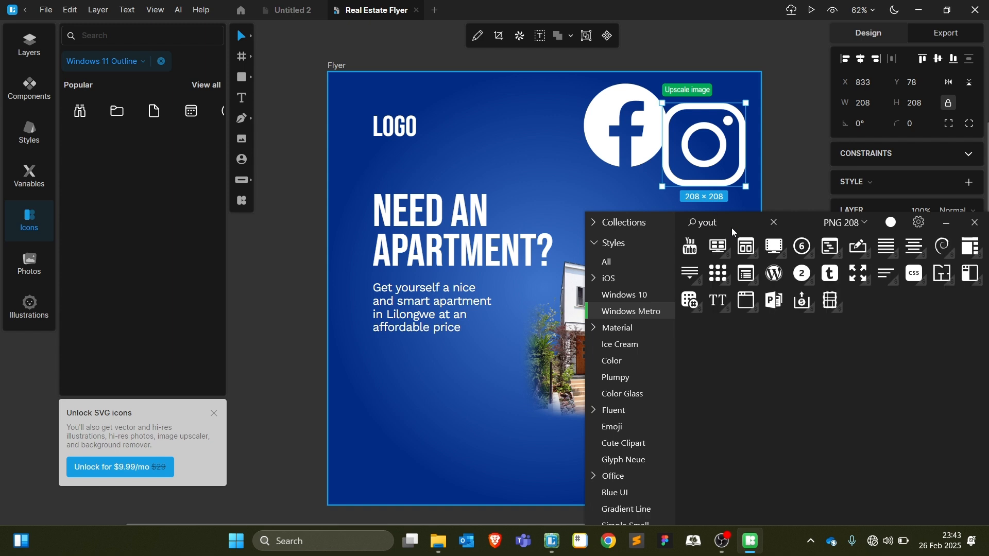
key("BackSpace")
key("BackSpace")
key("BackSpace")
key("BackSpace")
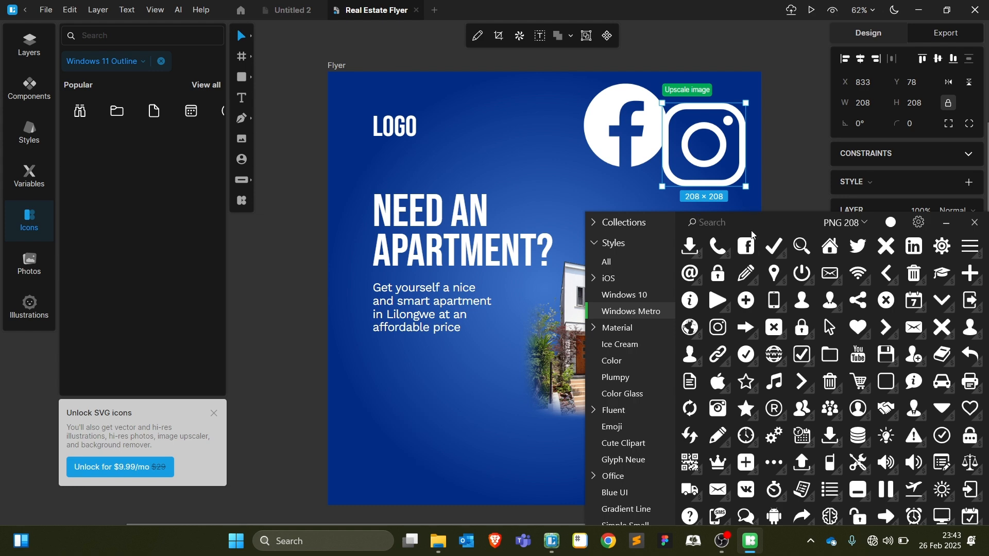
type("webs")
left_click_drag(692, 244, 524, 166)
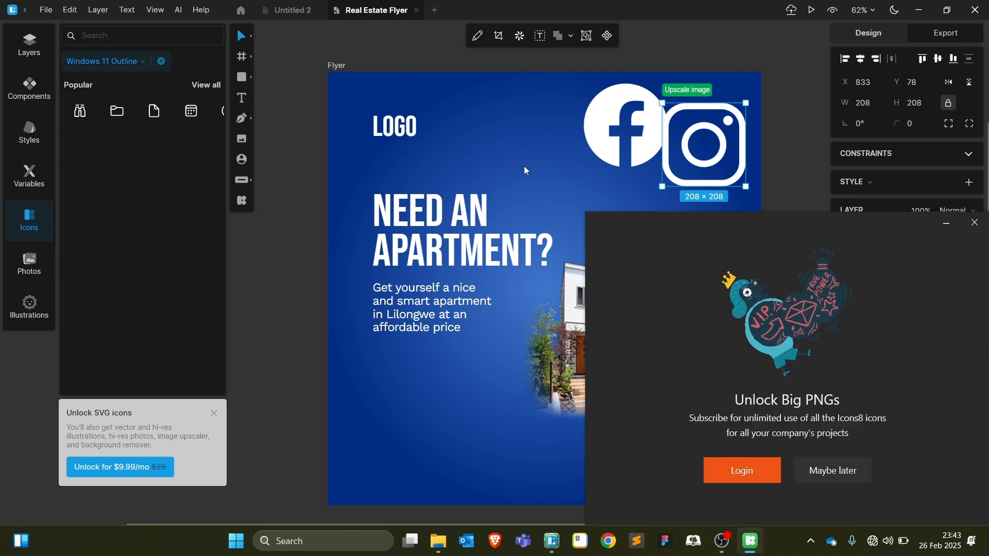
left_click(834, 471)
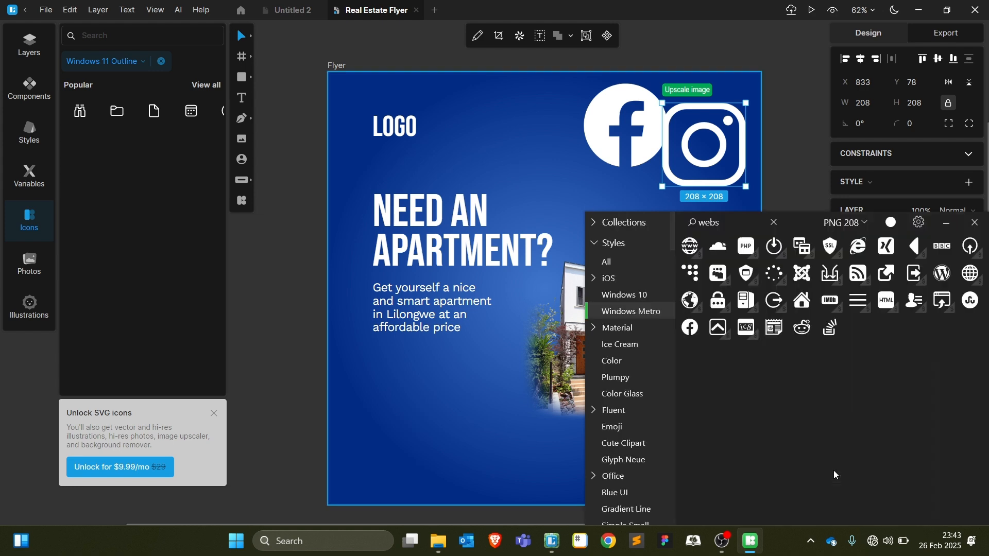
left_click(861, 224)
left_click_drag(691, 246, 526, 145)
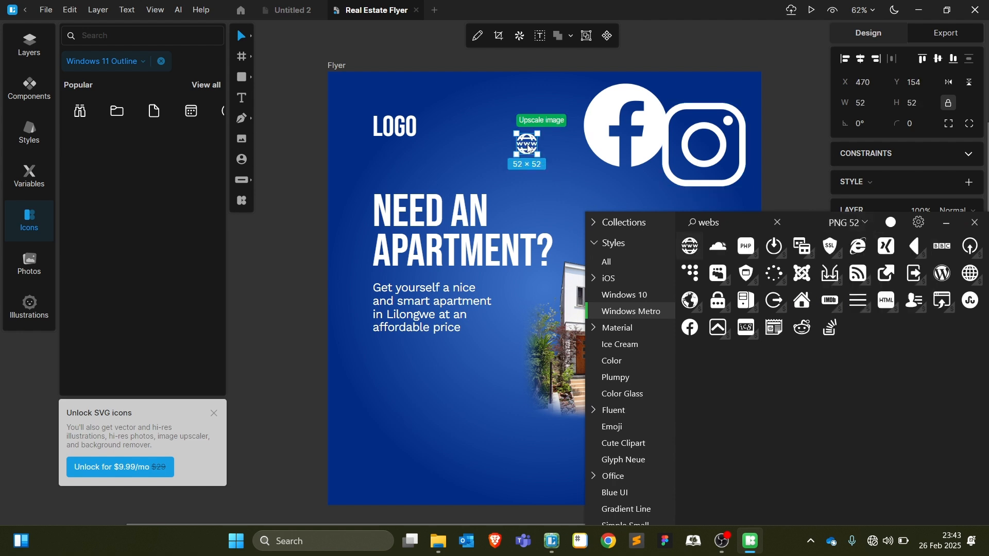
left_click(975, 223)
left_click(752, 216)
Resize the Facebook, website and Instagram icons to 50×50
left_click(650, 133)
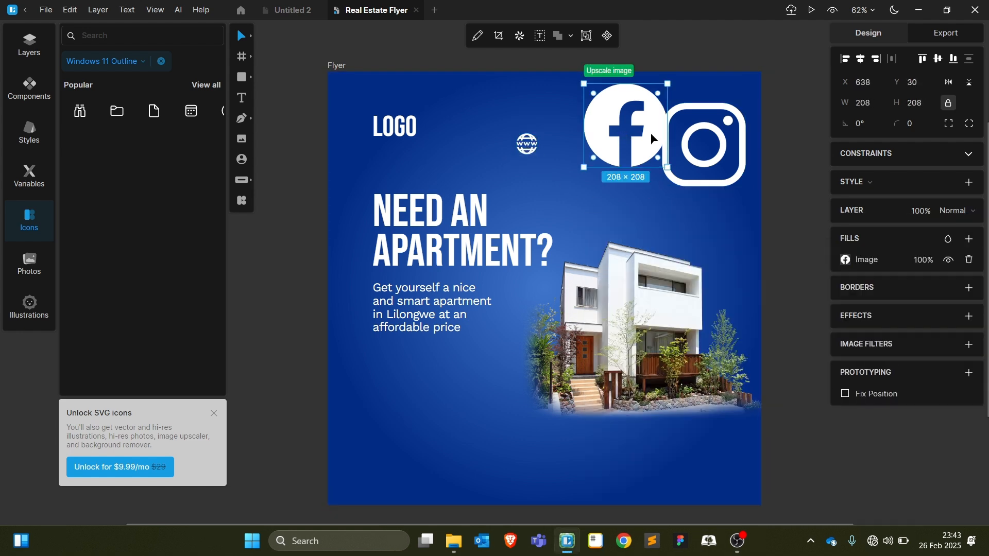
left_click(28, 49)
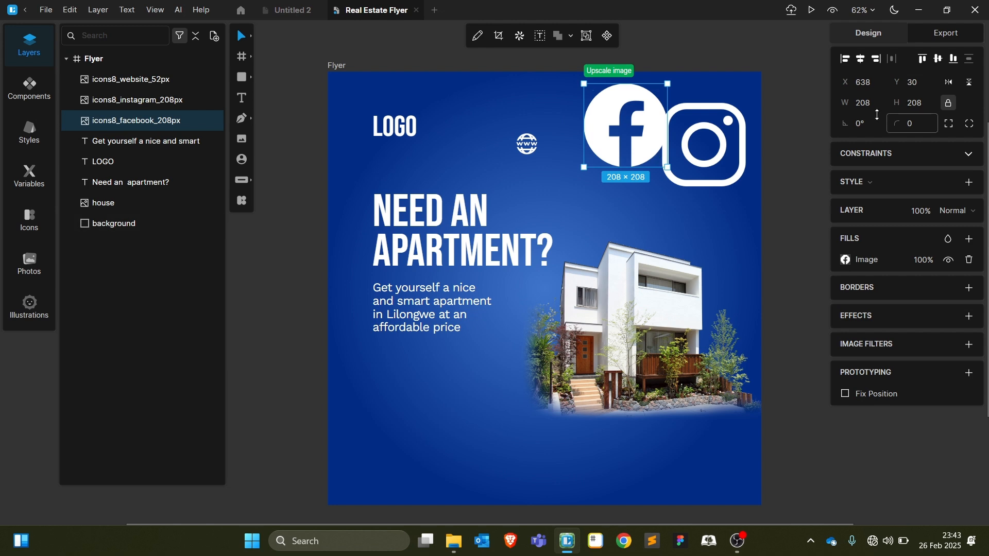
left_click(865, 103)
type("50")
key("Return")
left_click(540, 149)
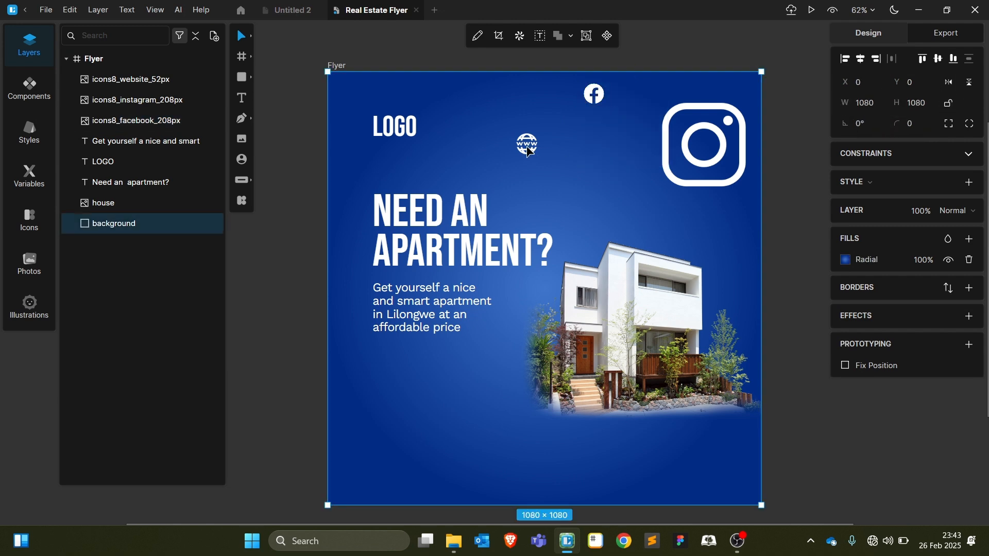
left_click(529, 154)
left_click(862, 106)
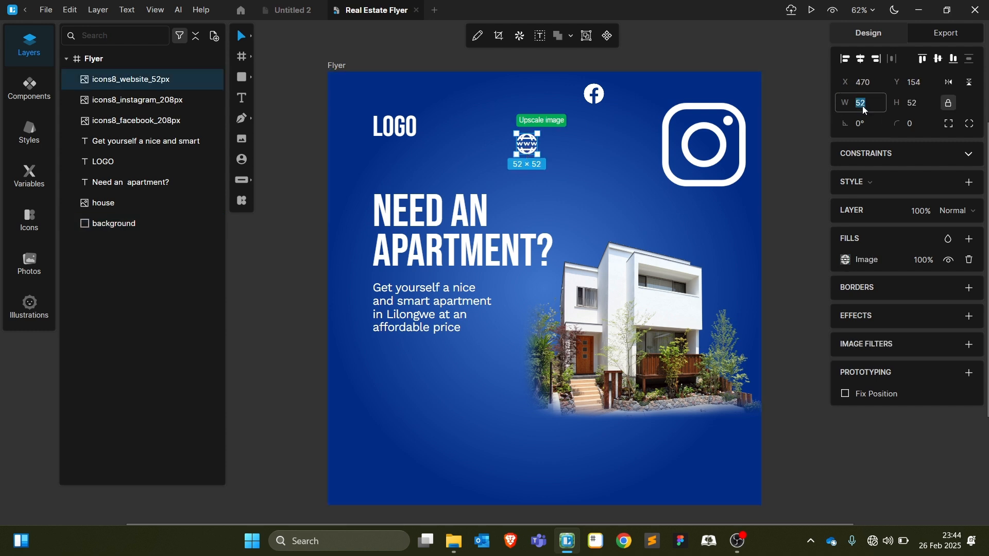
type("50")
key("Return")
left_click(706, 184)
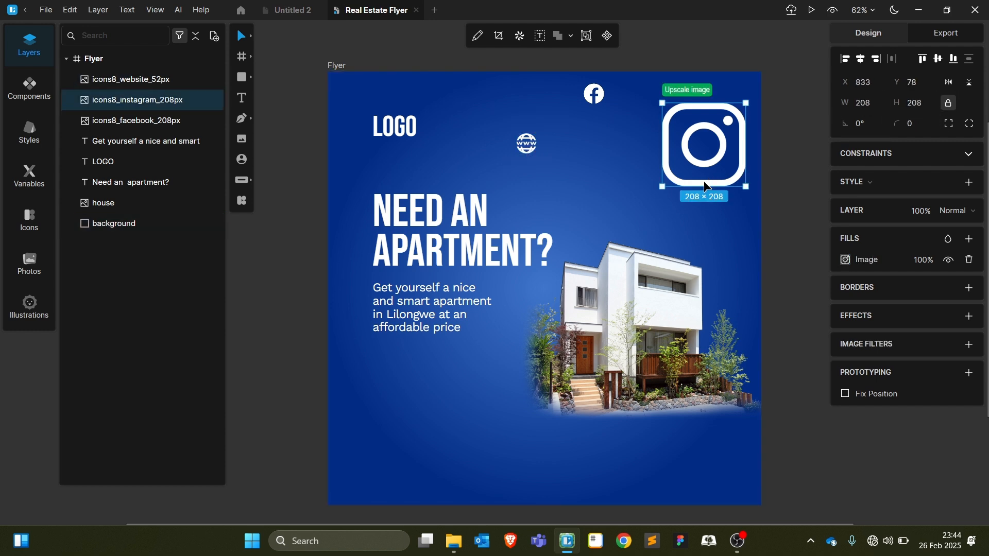
type("50")
key("Return")
Lock the blue gradient background layer in the Layers panel
left_click(530, 150)
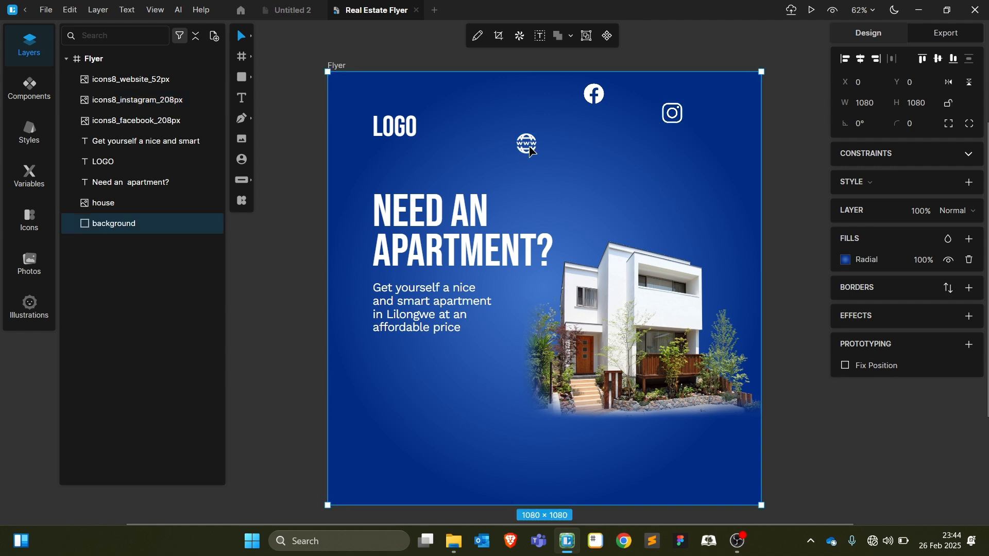
left_click(593, 94)
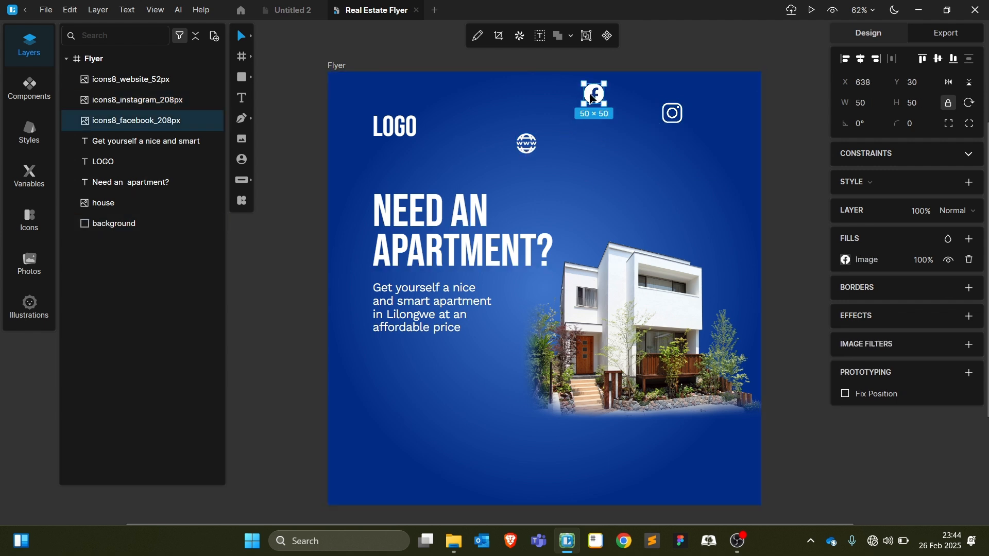
left_click(458, 374)
left_click(199, 224)
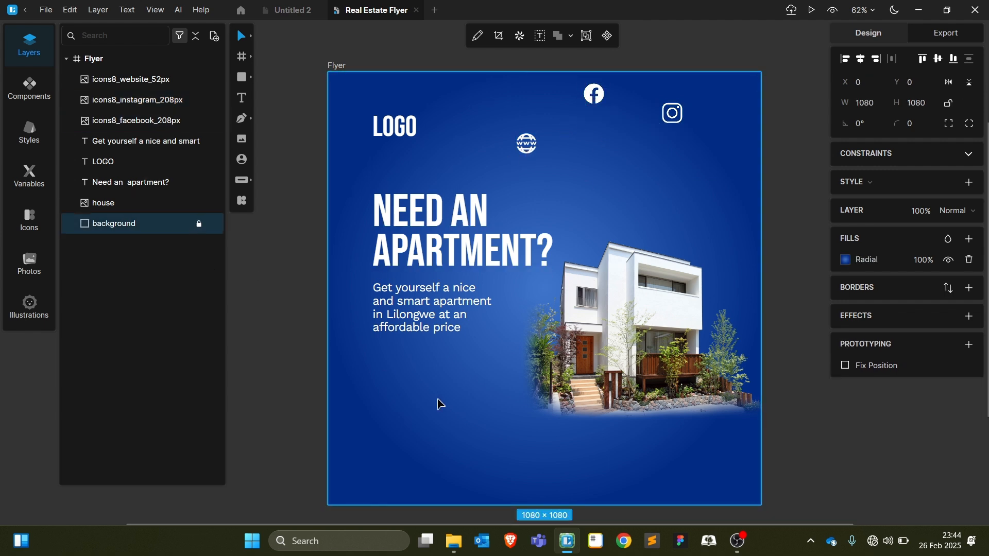
Row up the website, Facebook and Instagram icons 20 px apart and group them into a 190×50 Group
left_click_drag(511, 103, 690, 155)
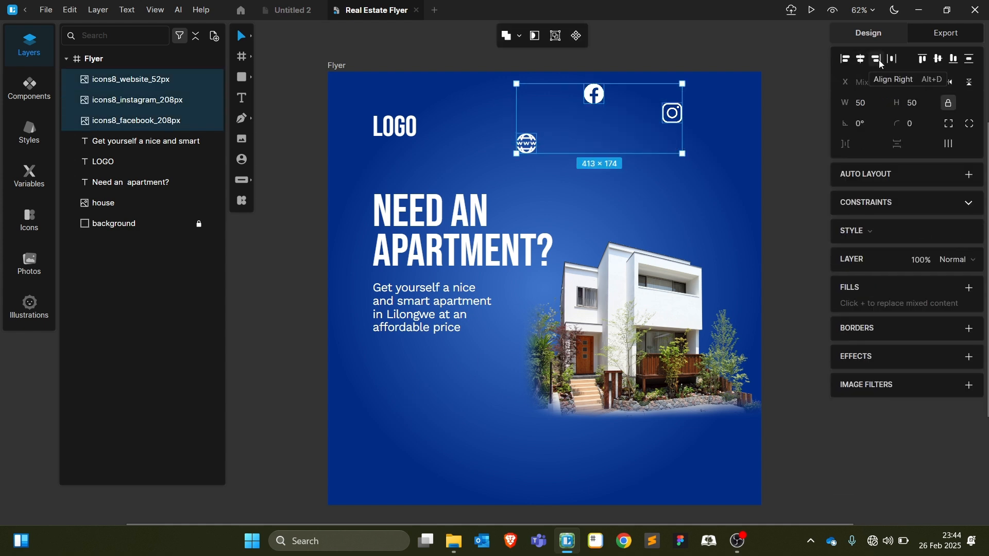
left_click(939, 60)
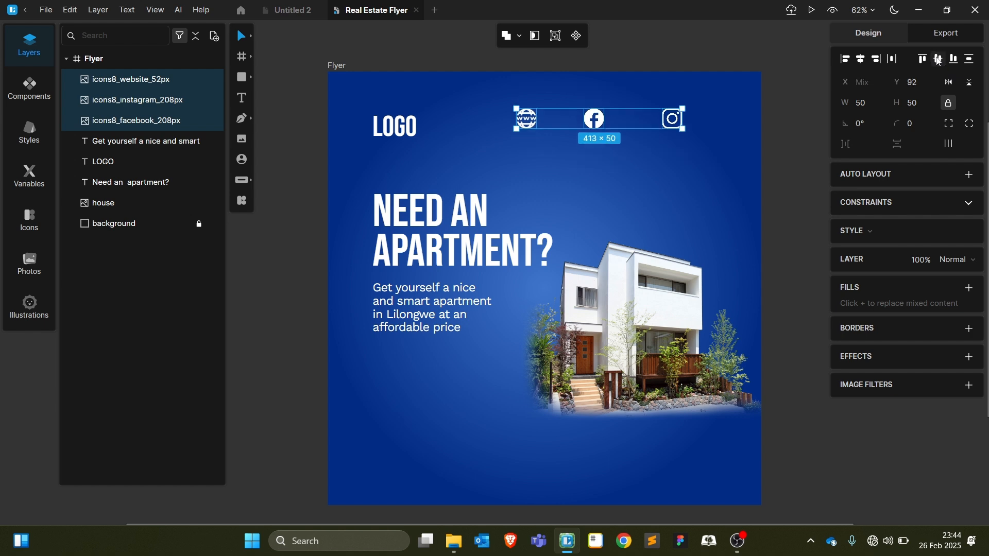
left_click(951, 145)
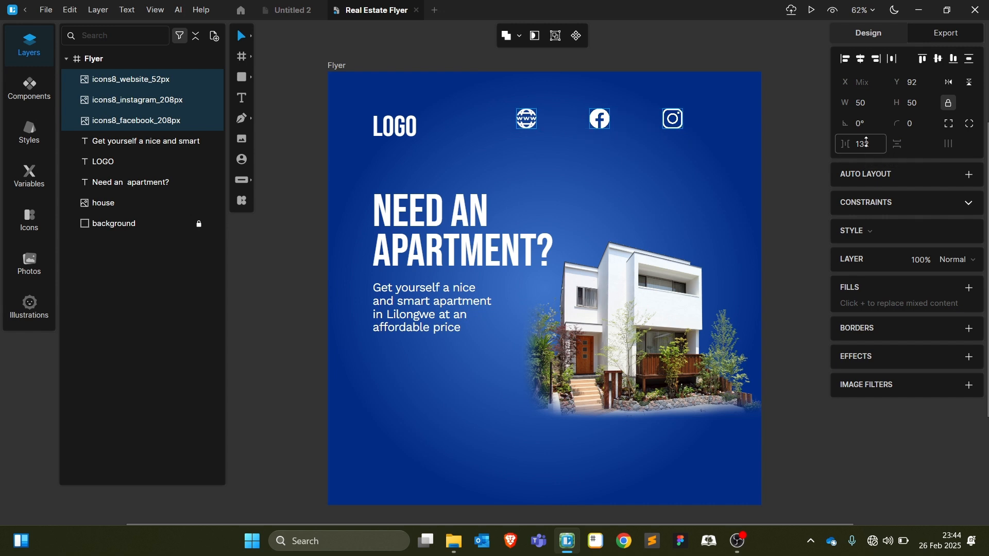
left_click_drag(867, 142, 857, 290)
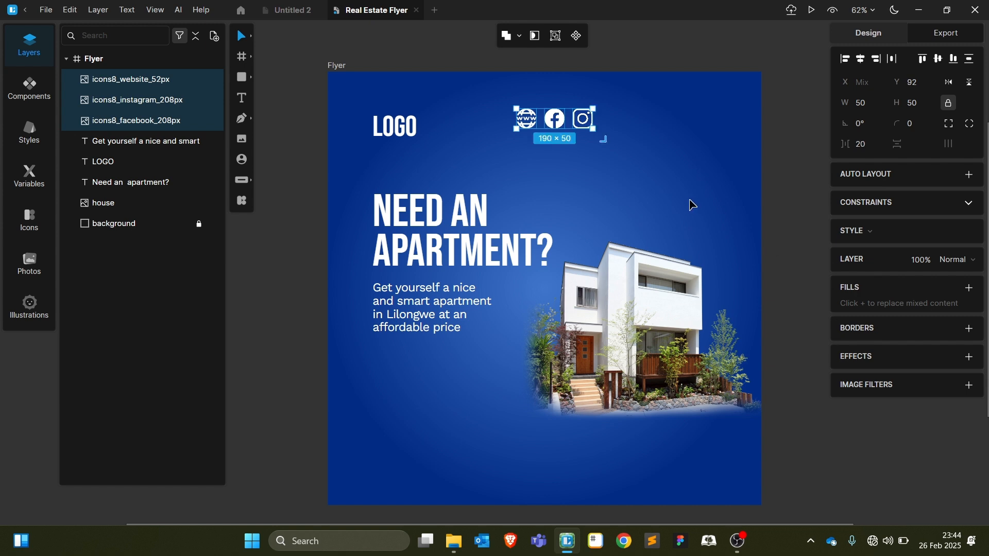
key("ctrl+g")
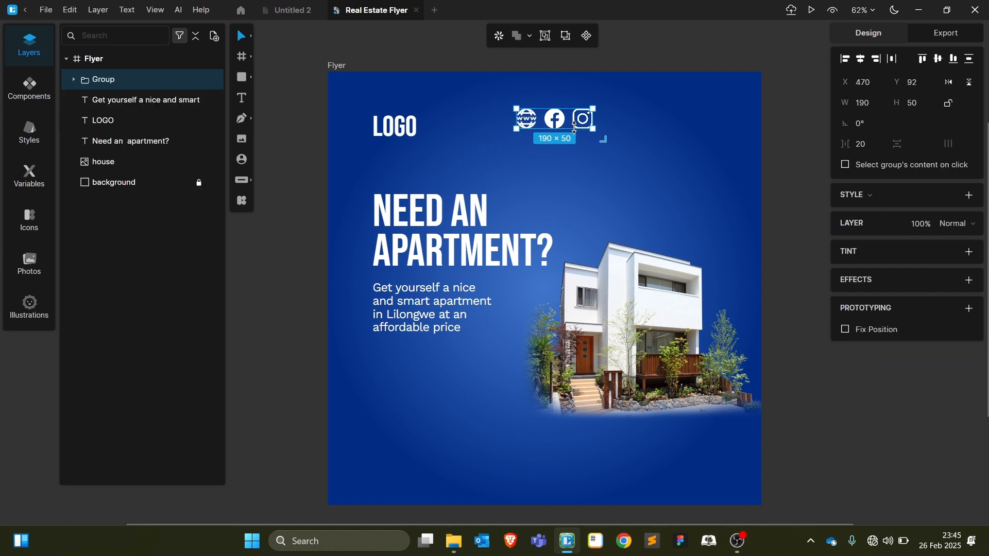
Rename the icon group to 'icons' and move it to the flyer's top right
left_click(631, 159)
left_click(552, 116)
double_click(133, 81)
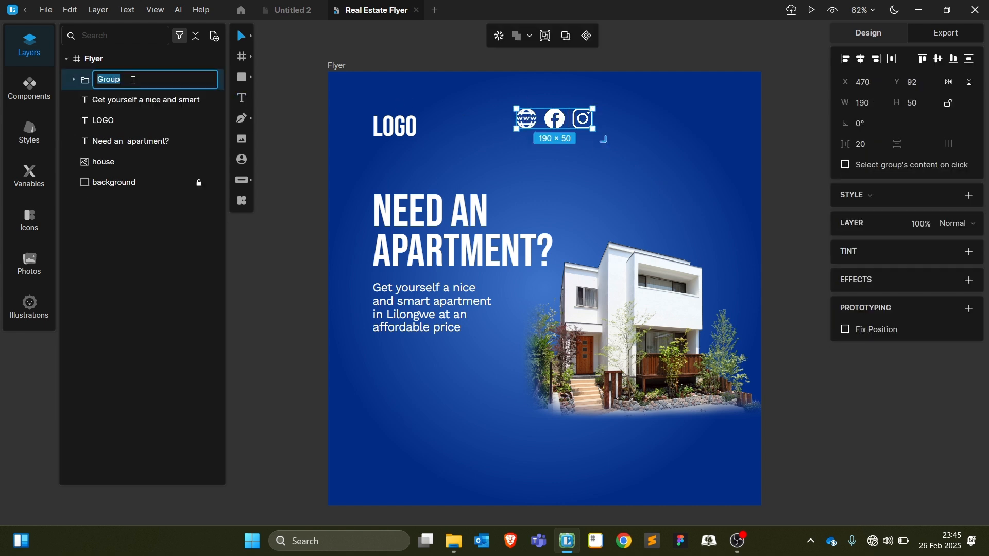
type("icons")
key("Return")
left_click_drag(592, 123, 726, 123)
Raise LOGO level with the icons, group them, and centre the header horizontally
left_click(506, 160)
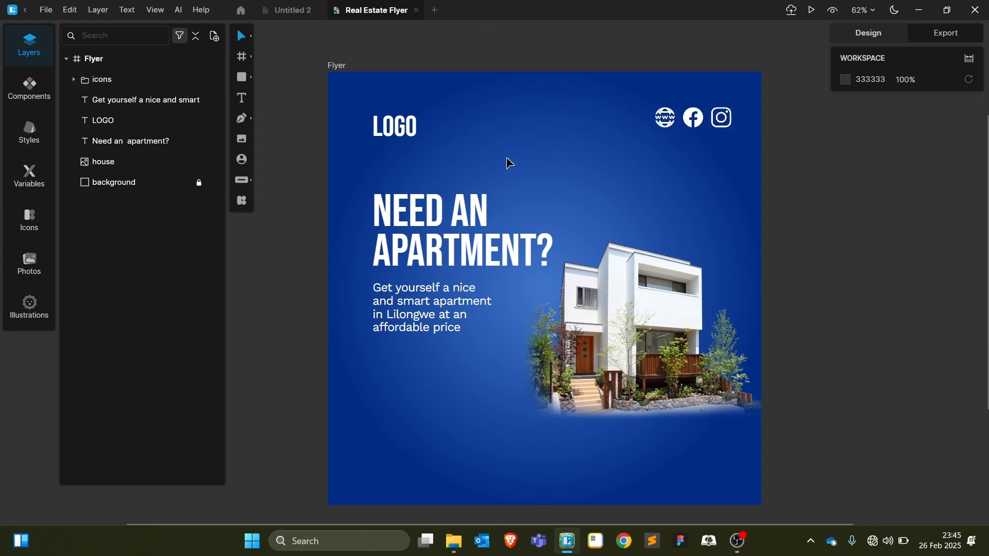
left_click_drag(400, 130, 390, 117)
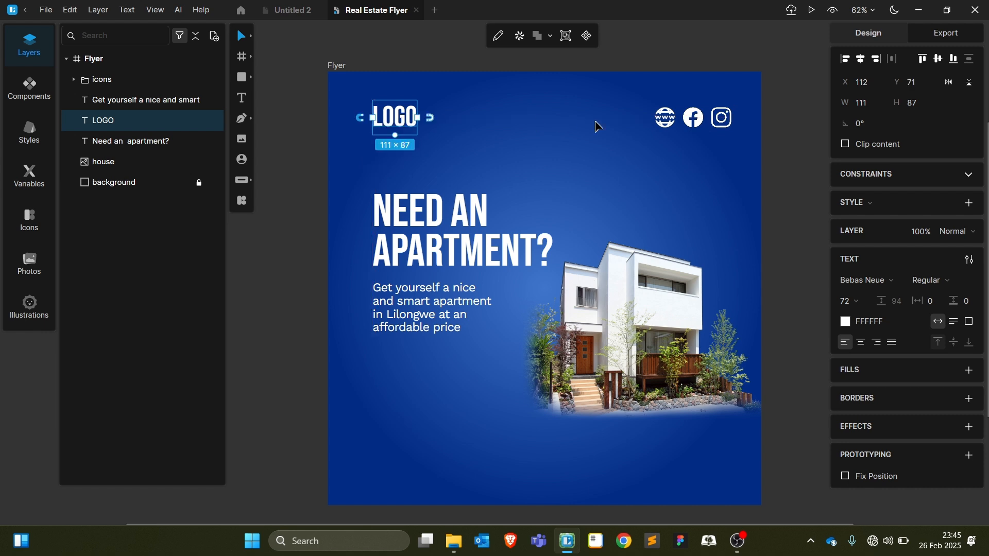
left_click(666, 117, "shift")
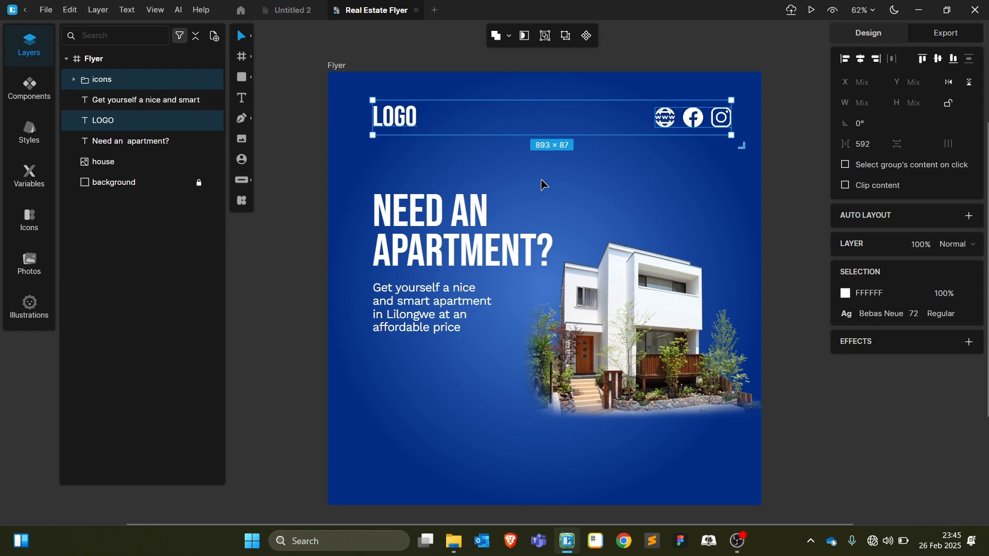
key("ctrl+g")
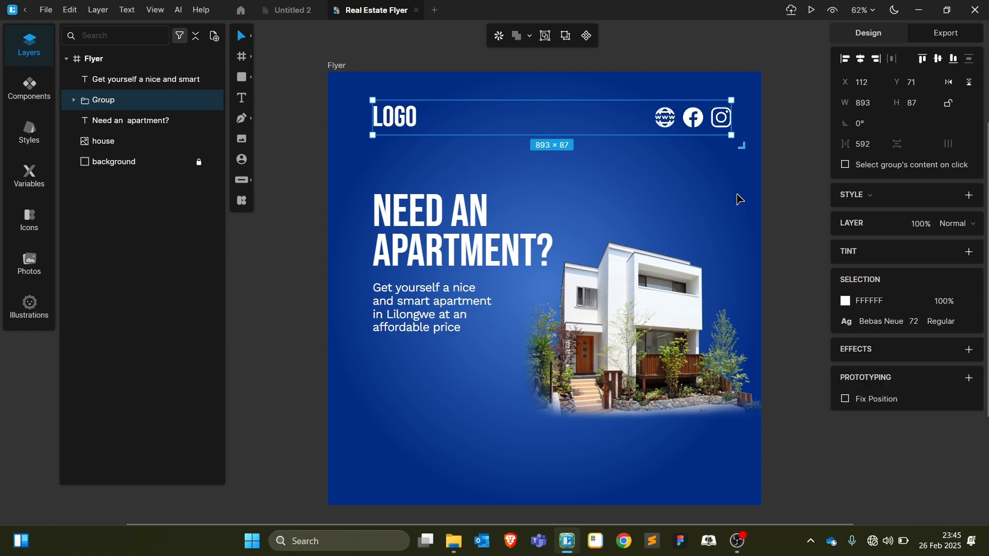
left_click(860, 60)
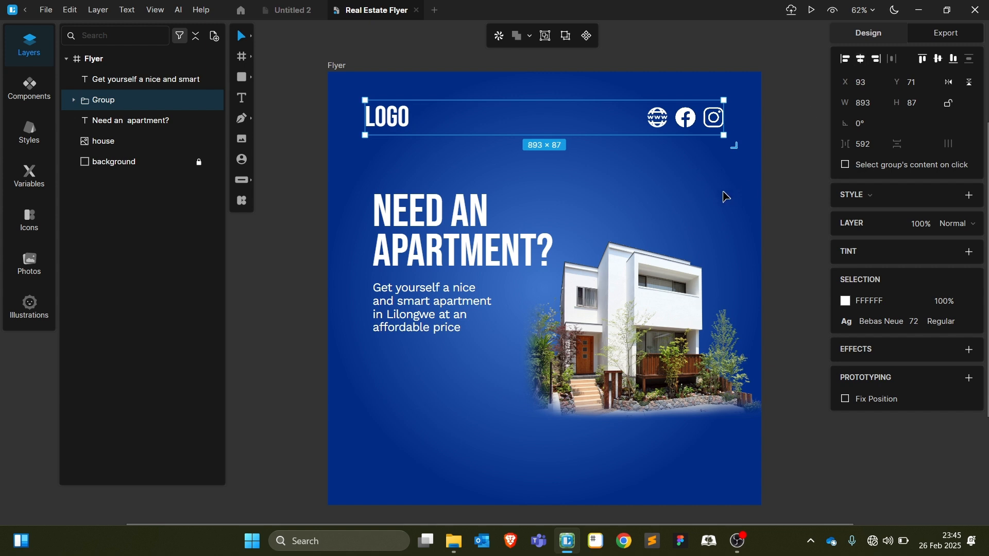
left_click(783, 238)
Shift the headline and subtitle left to X 93, widen the subtitle, and copy the headline below
left_click_drag(430, 225, 421, 225)
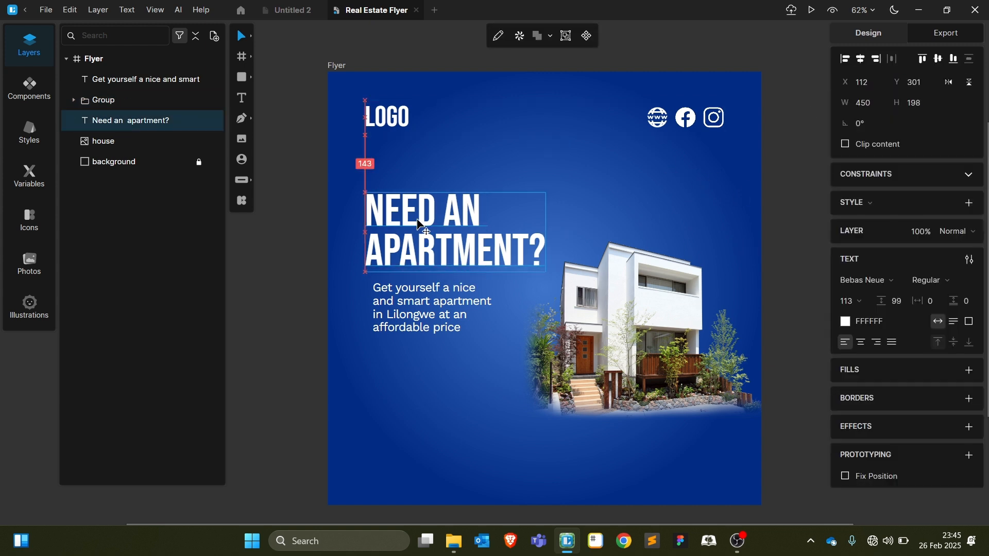
left_click(404, 313)
left_click_drag(404, 313, 397, 314)
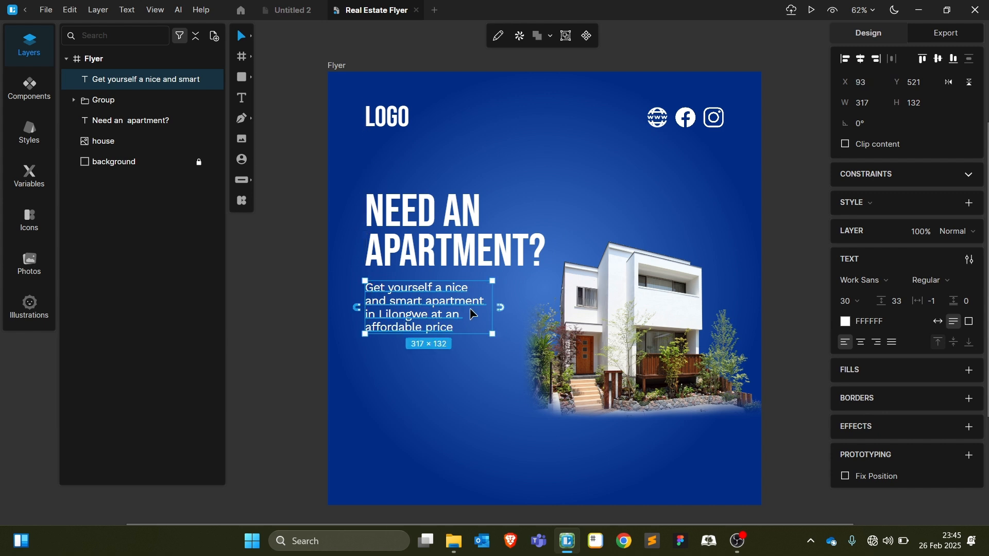
left_click_drag(517, 310, 514, 310)
left_click(490, 413)
left_click(589, 431)
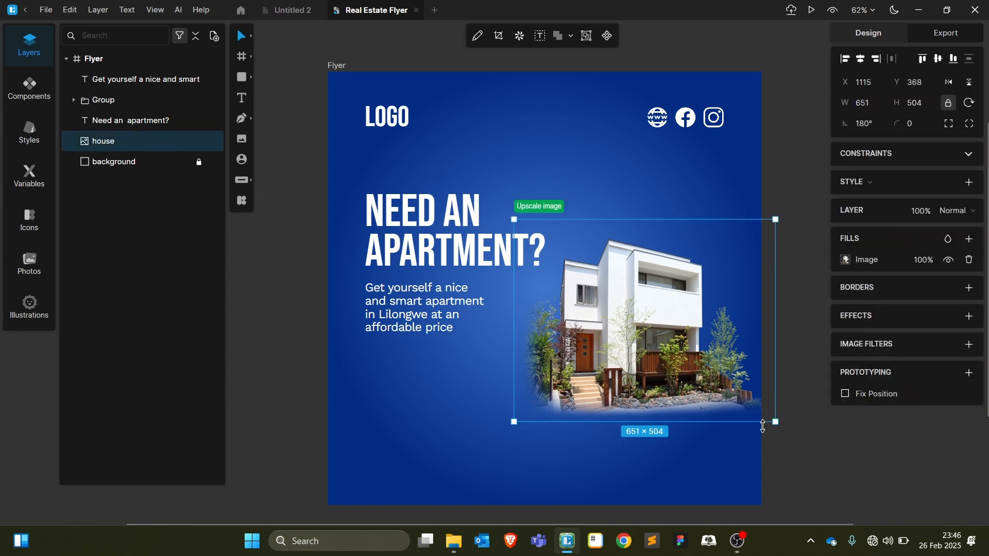
left_click(820, 460)
scroll(798, 438, "down", 2)
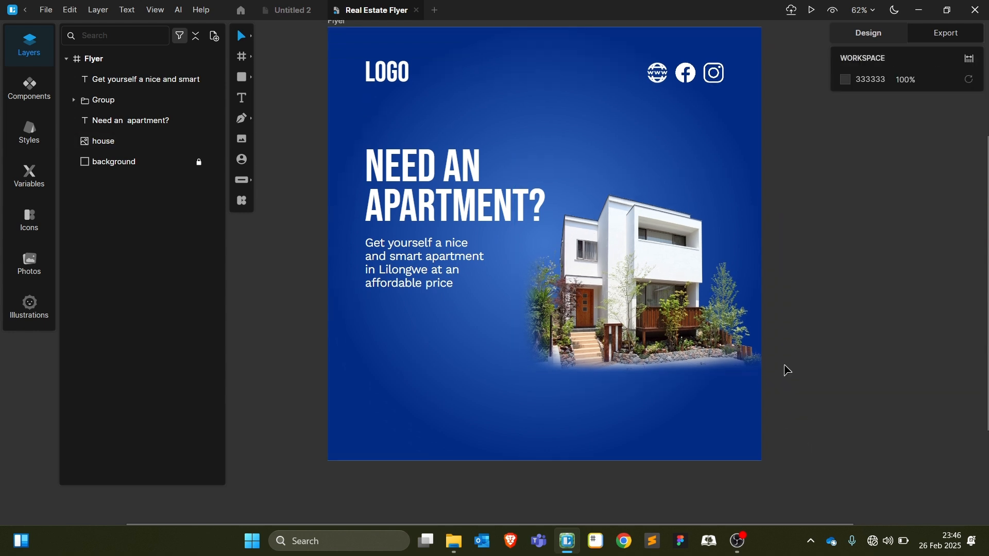
left_click(484, 172)
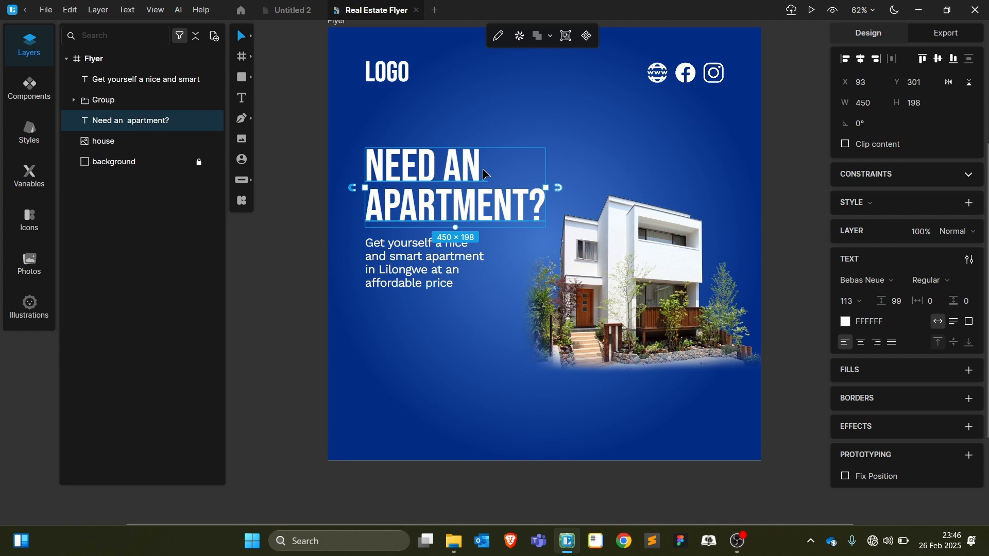
left_click_drag(484, 173, 429, 335)
Retype the headline copy as 'FEATURES' and shrink it to about half size
double_click(429, 335)
type("FE")
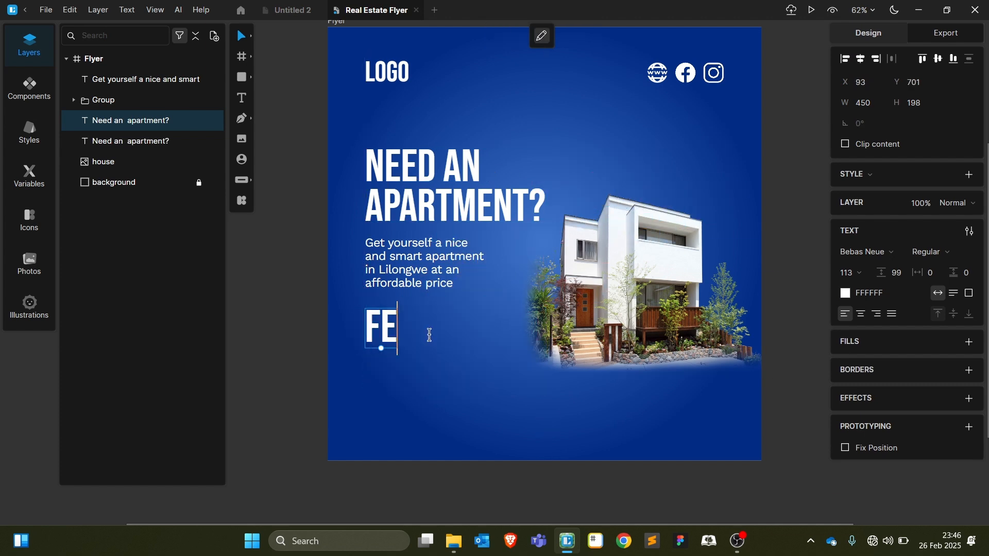
type("ATURES")
key("Escape")
left_click_drag(432, 349, 398, 322)
left_click(454, 371)
left_click(449, 394)
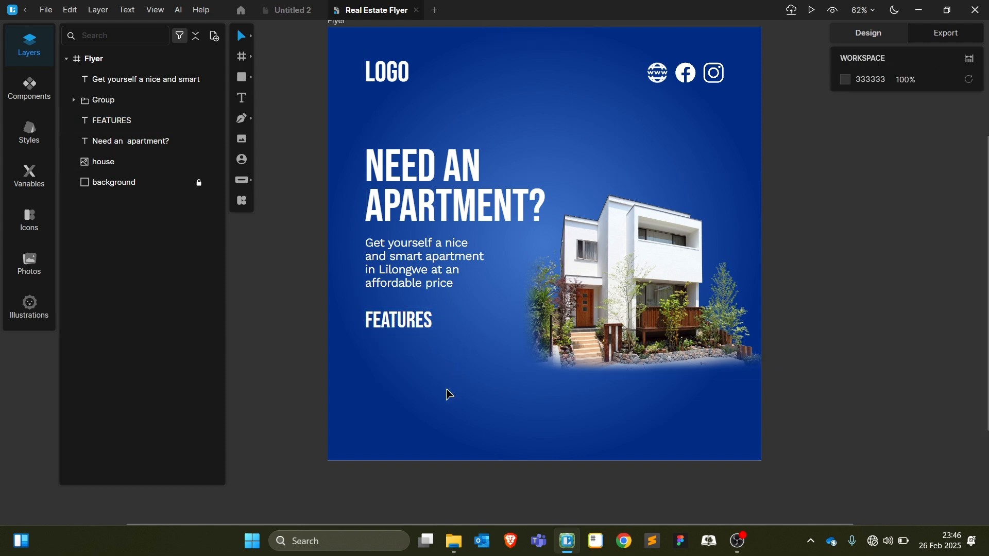
Set the subtitle's font size to 32 and its line height to 37
left_click(457, 291)
left_click(863, 302)
left_click(896, 323)
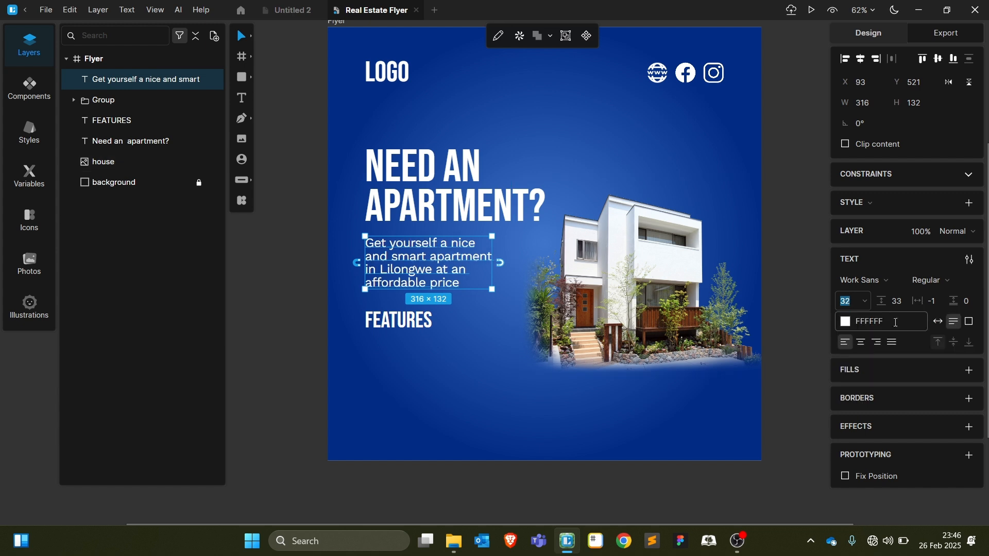
left_click(541, 360)
left_click(454, 390)
left_click(450, 267)
left_click_drag(905, 299, 903, 294)
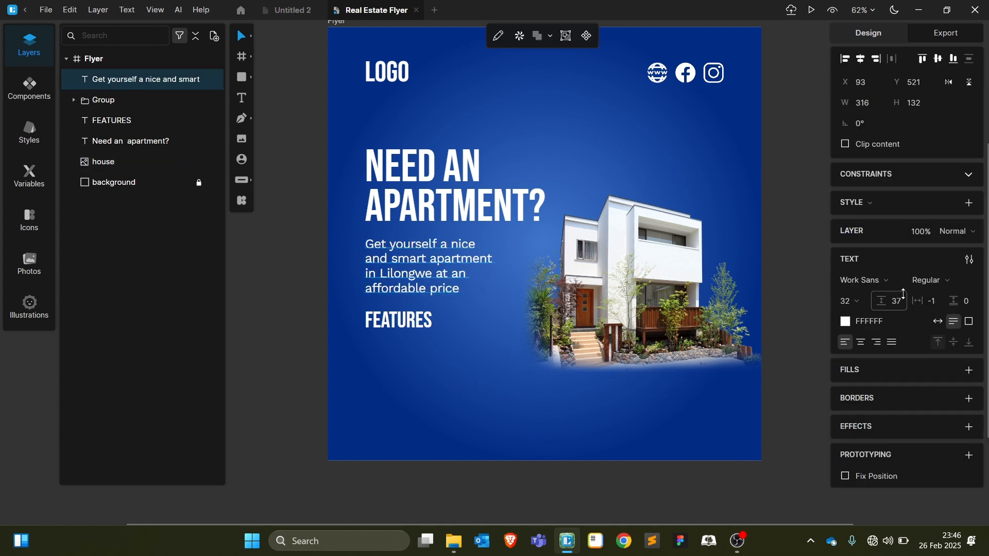
left_click(501, 393)
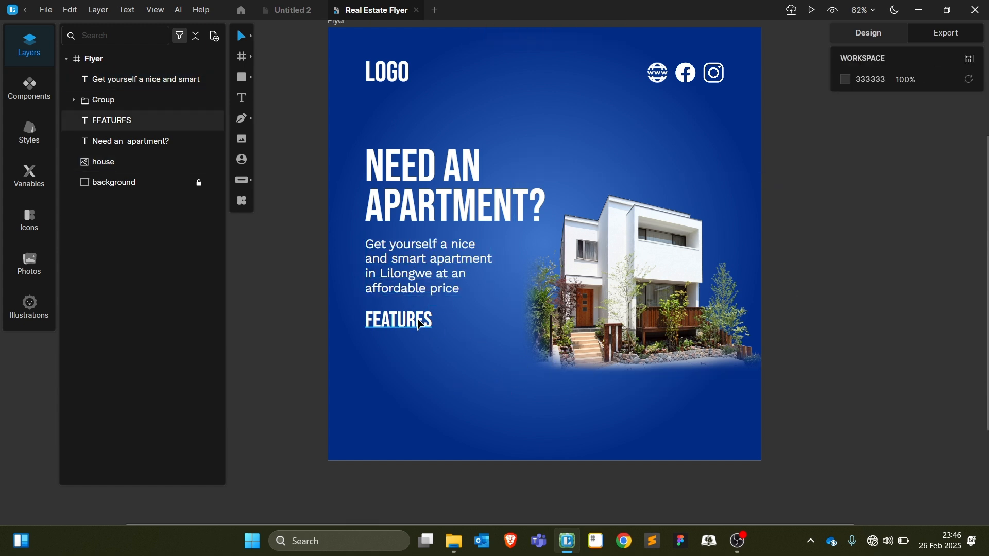
mouse_move(245, 81)
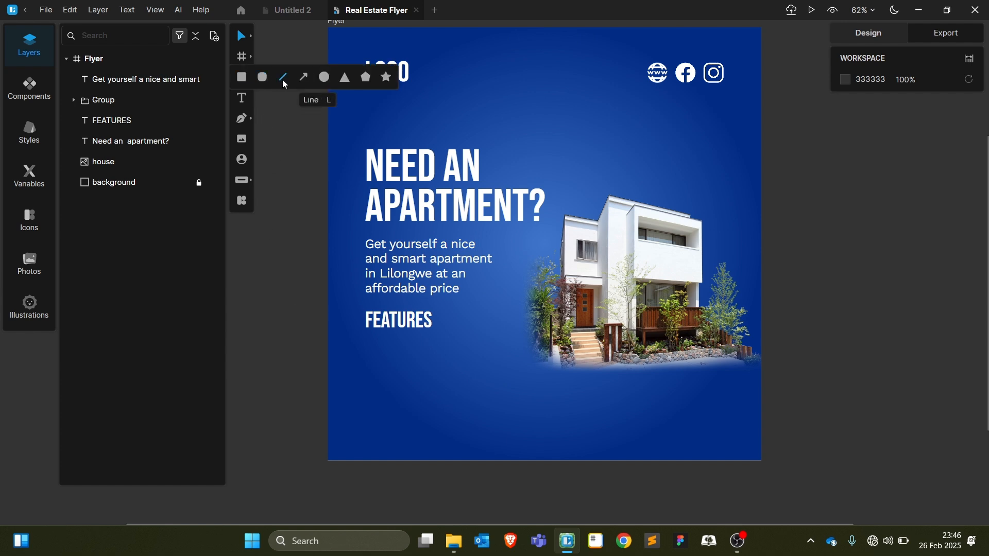
Draw a small white (#fff) triangle below the FEATURES heading
left_click(344, 77)
left_click_drag(364, 348, 387, 378)
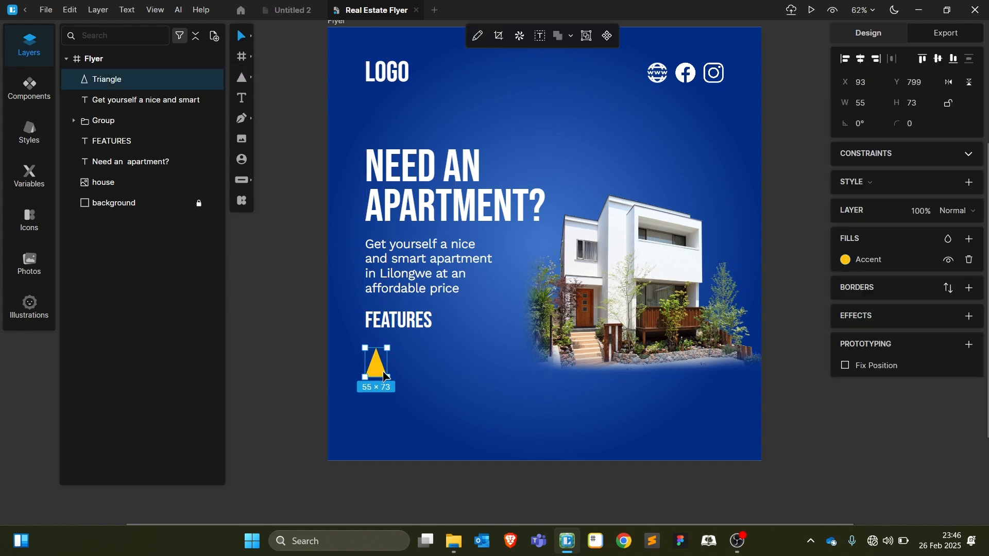
left_click(845, 259)
type("fff")
key("Return")
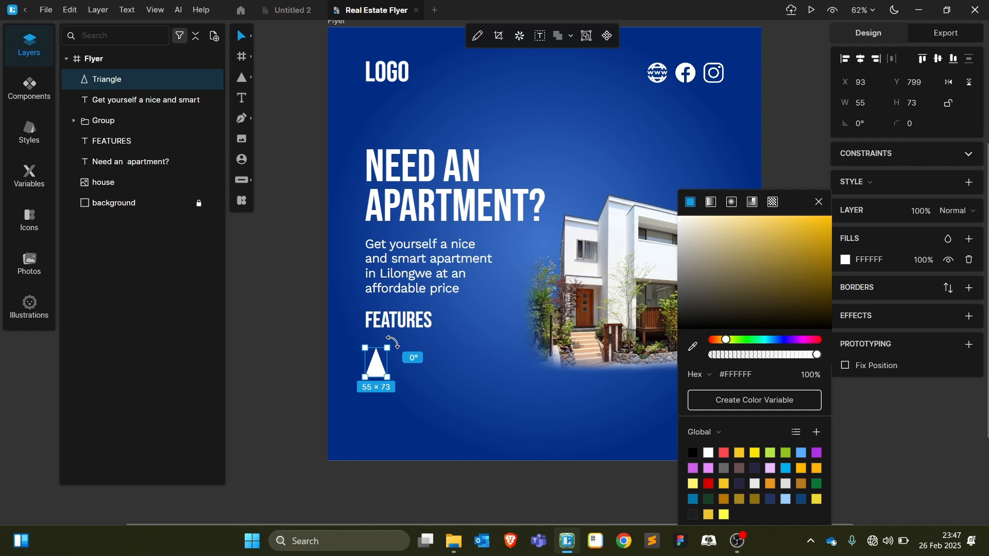
Rotate the triangle 90° so it points right
left_click_drag(394, 344, 422, 398)
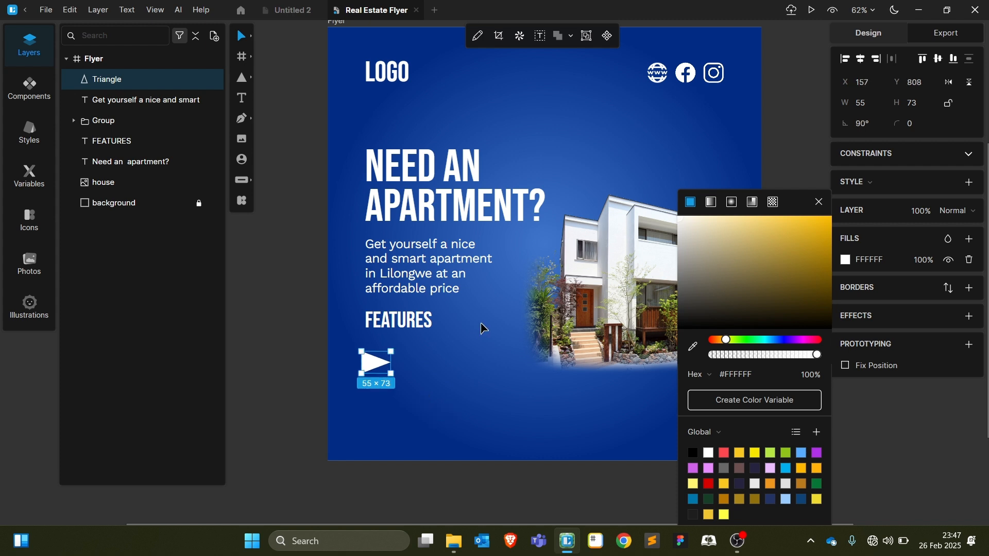
left_click(821, 203)
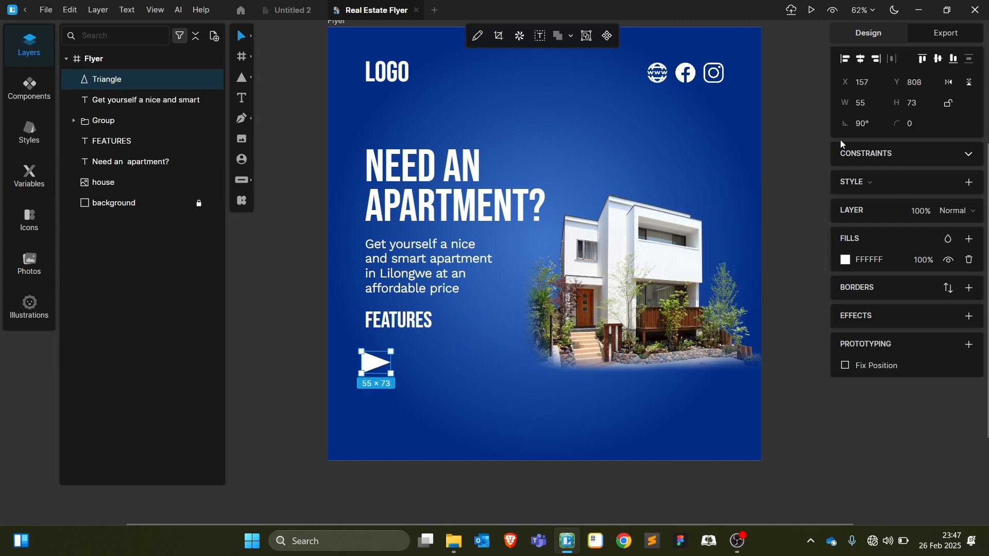
left_click(864, 121)
type("0")
key("Return")
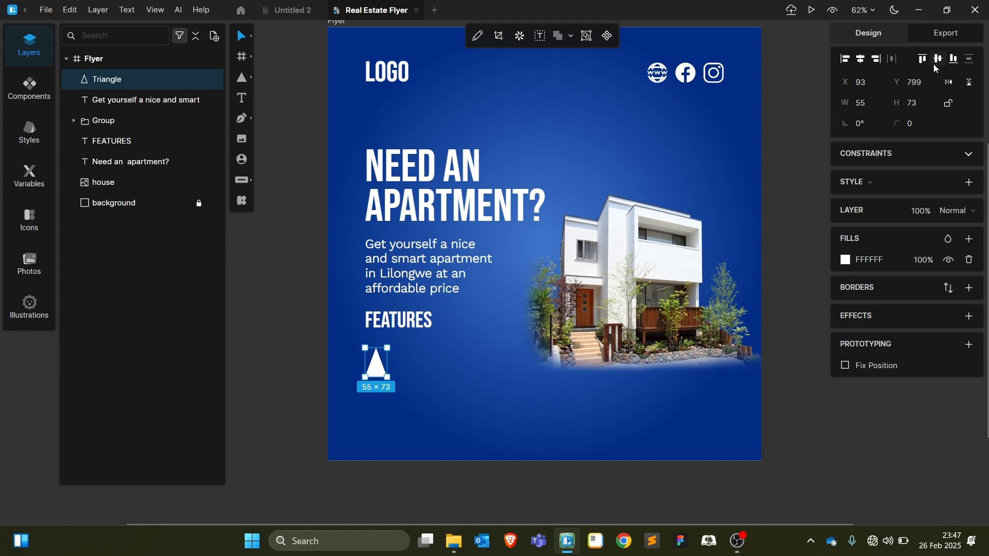
type("90")
key("Return")
mouse_move(392, 364)
left_mouse_down()
mouse_move(372, 372)
mouse_move(374, 359)
left_mouse_up()
Resize the triangle to width 40 and height 30
left_click(868, 106)
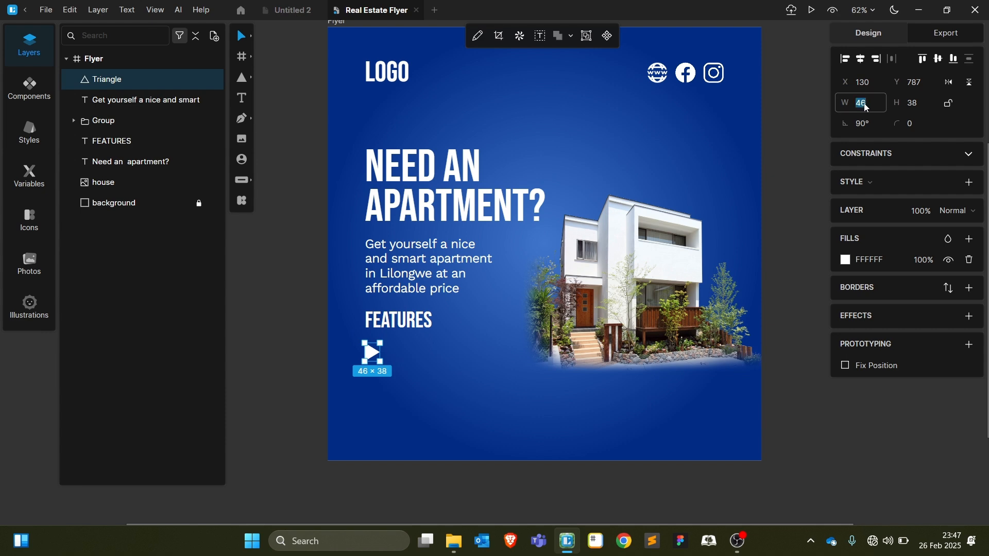
type("40")
left_click(922, 103)
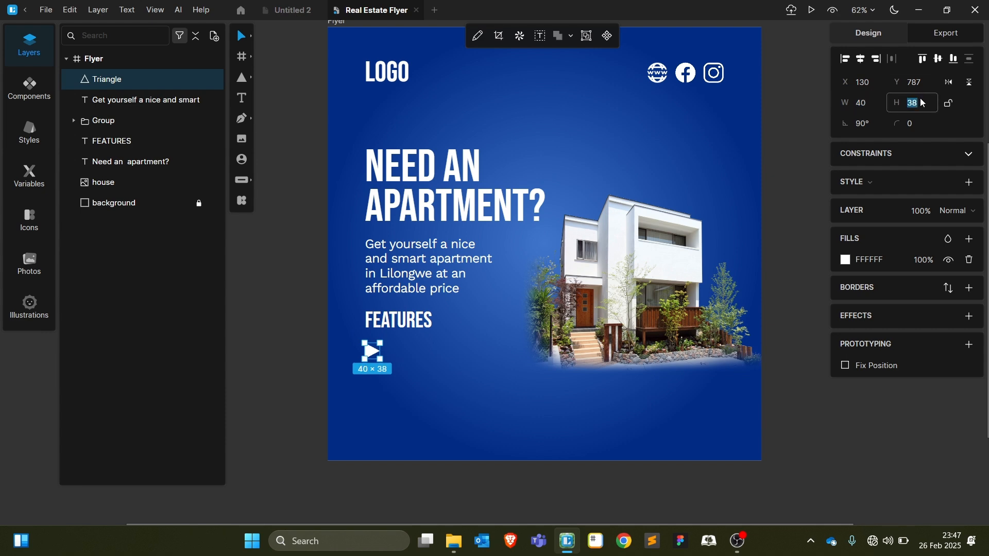
type("30")
key("Return")
Align the triangle with the text's left edge and place a subheading copy beside it
scroll(394, 352, "up", 2)
scroll(394, 352, "up", 2)
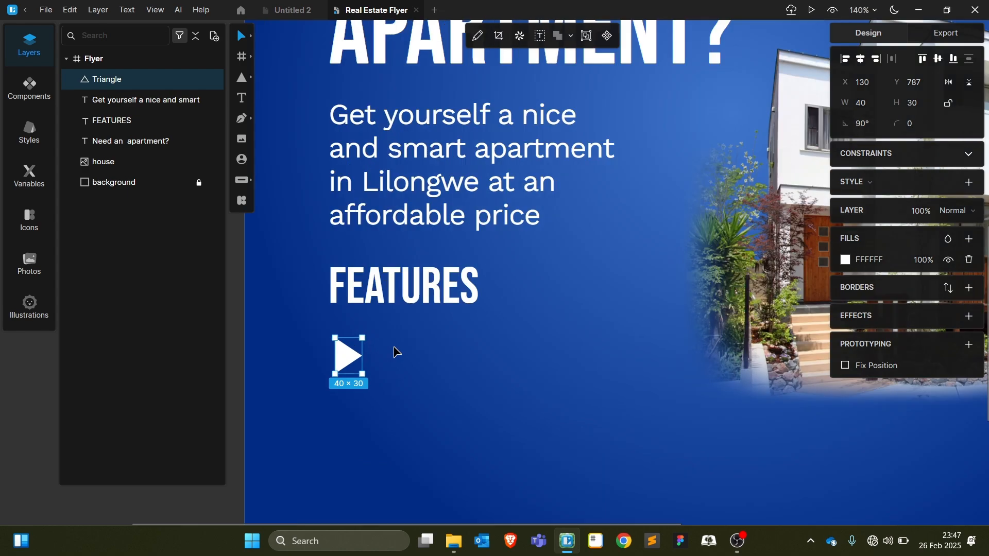
scroll(394, 352, "down", 1)
key("ctrl+plus")
key("ctrl+plus")
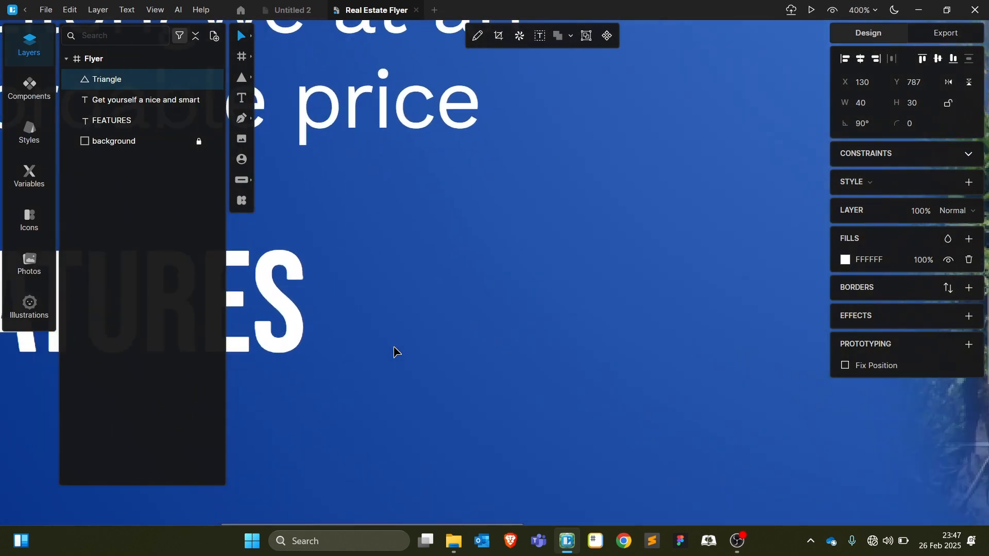
key("ctrl+0")
left_click_drag(389, 344, 385, 339)
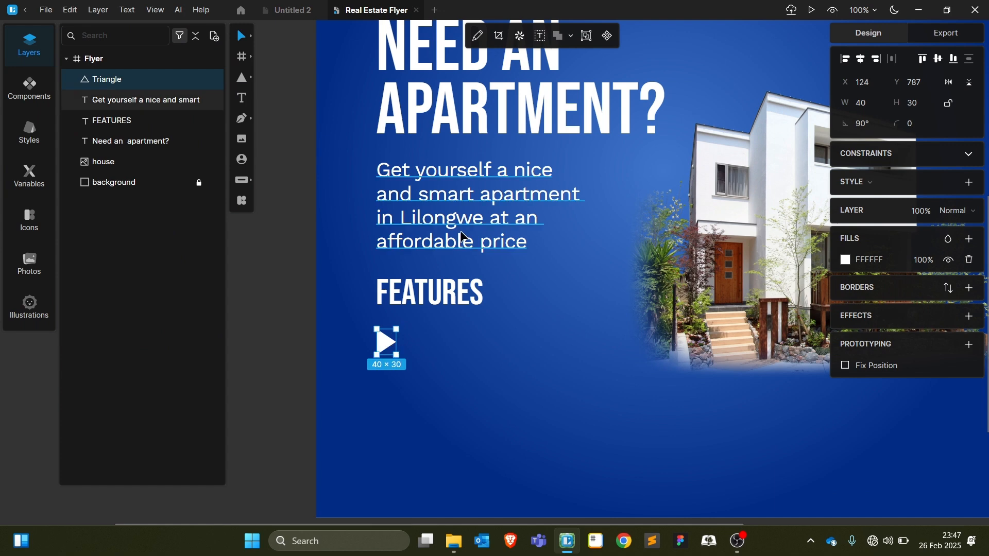
left_click_drag(436, 217, 480, 392)
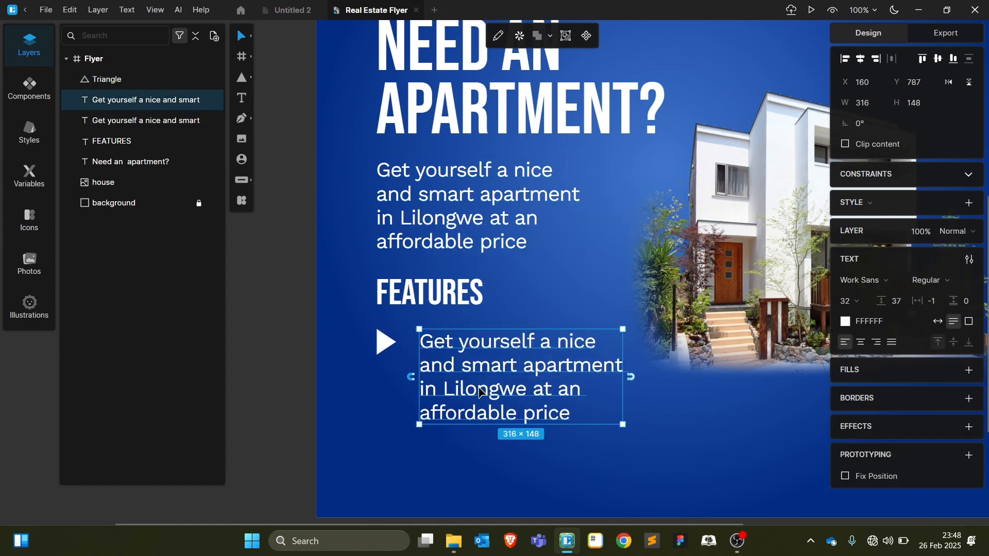
Change the copied paragraph to '3 Bedrooms' and group it with the triangle
key("Return")
type("3 Bedrooms")
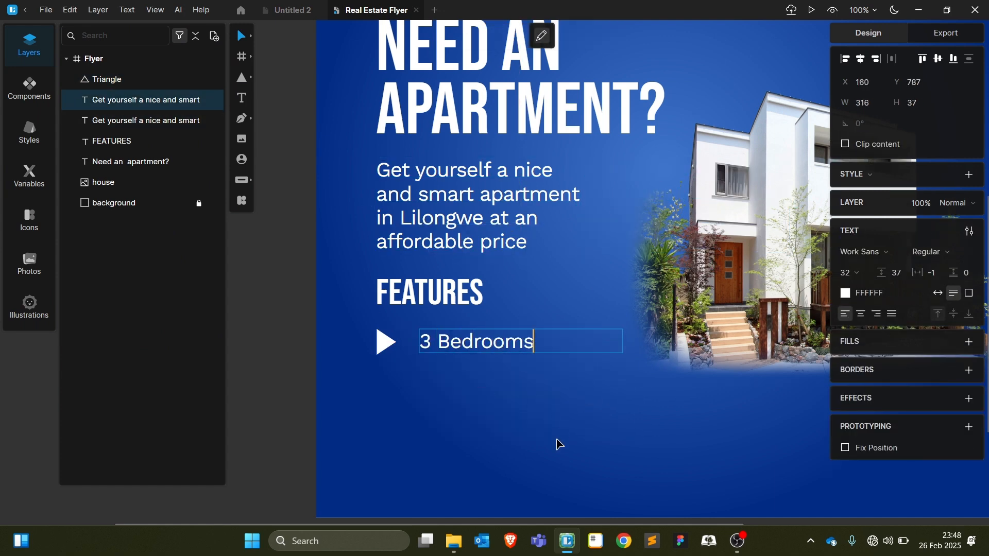
key("Escape")
left_click(936, 321)
left_click(492, 384)
left_click(382, 342)
left_click_drag(441, 341, 430, 346)
left_click(385, 348, "shift")
key("ctrl+g")
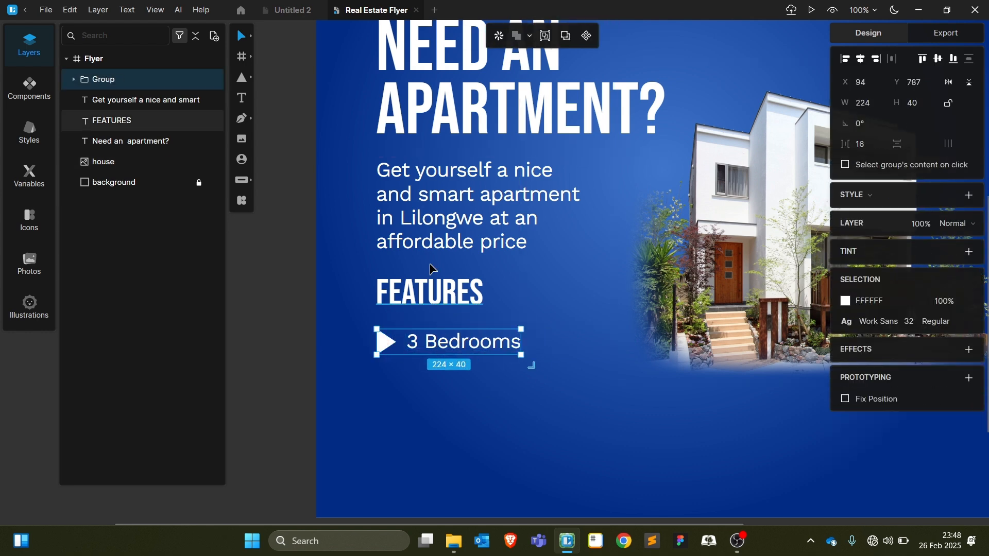
Name the group 'feauture' and duplicate it into three more rows below
double_click(117, 80)
type("feautu")
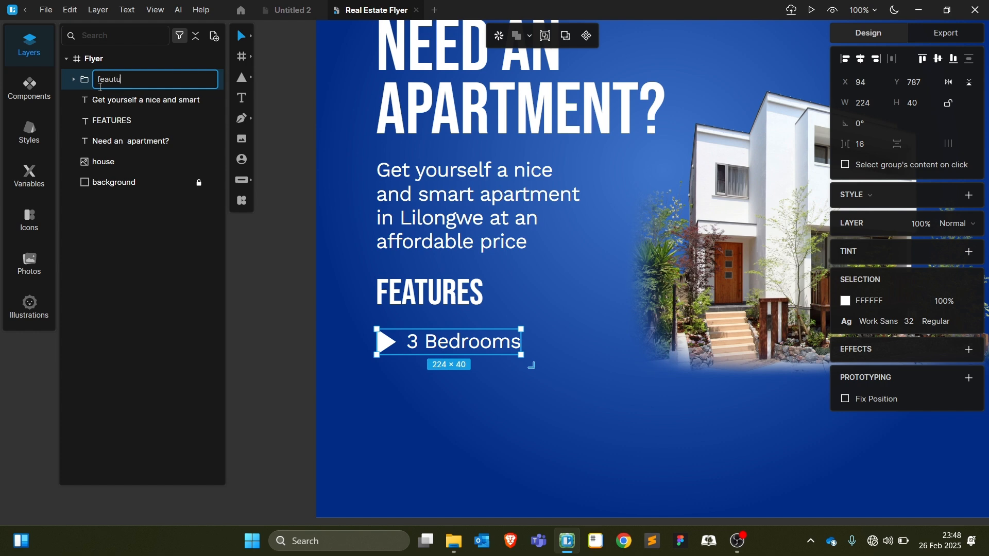
type("re")
key("Return")
left_click_drag(442, 349, 421, 437)
key("ctrl+d")
scroll(596, 326, "down", 3)
left_click(570, 306)
scroll(571, 305, "up", 2)
left_click_drag(571, 378, 360, 219)
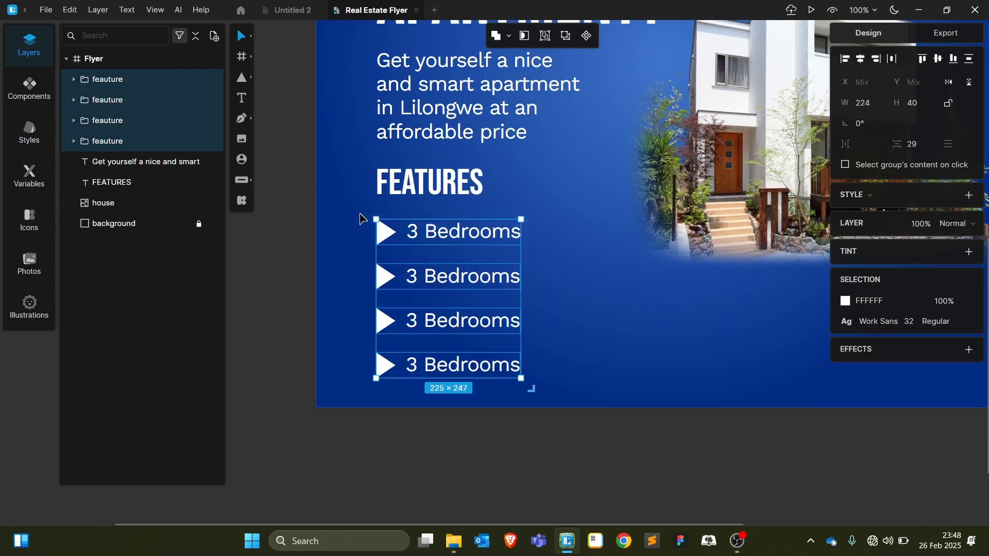
scroll(912, 144, "down", 10)
scroll(521, 258, "up", 5)
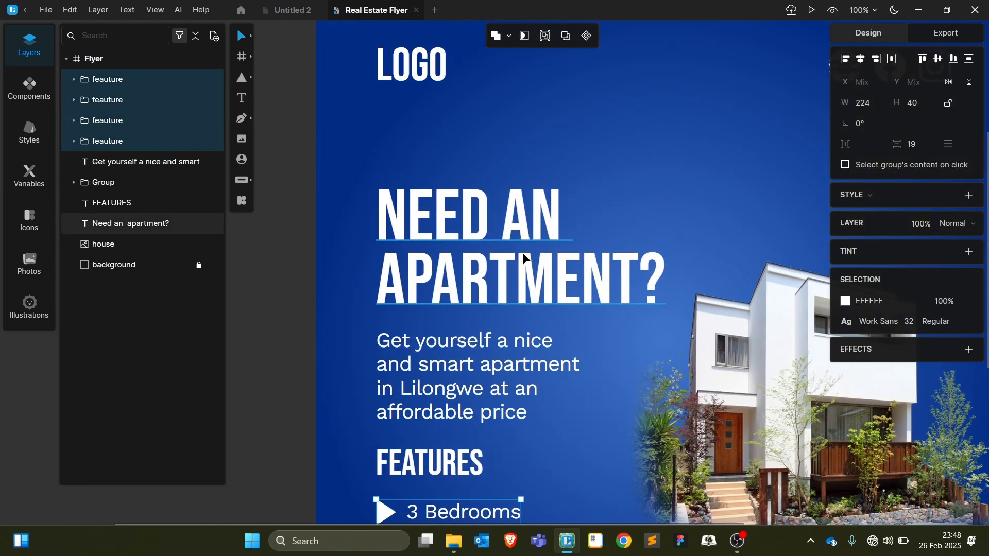
Move the NEED AN APARTMENT? heading and the body paragraph up slightly
left_click(504, 266)
left_click_drag(504, 266, 503, 249)
mouse_move(507, 389)
left_mouse_down()
mouse_move(507, 367)
mouse_move(506, 378)
left_mouse_up()
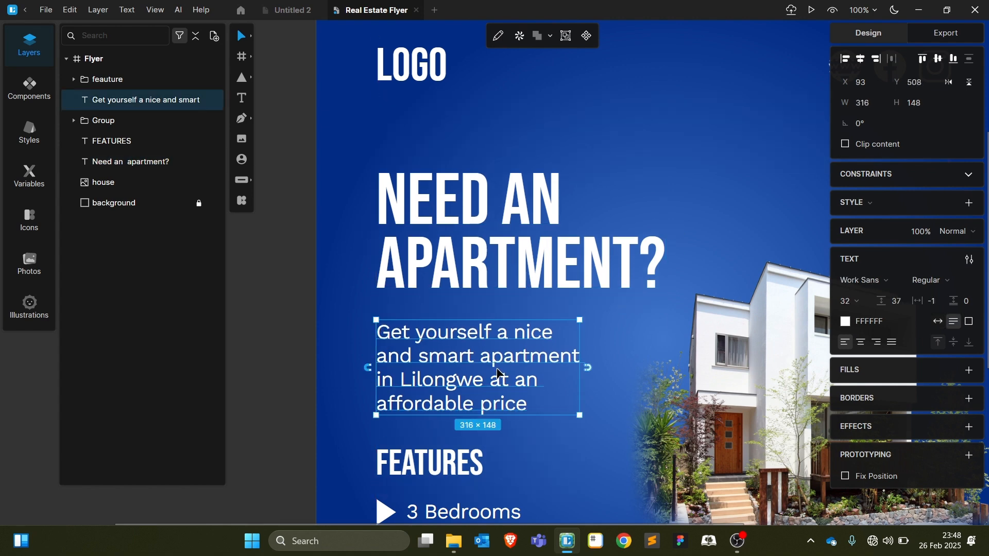
scroll(519, 349, "down", 5)
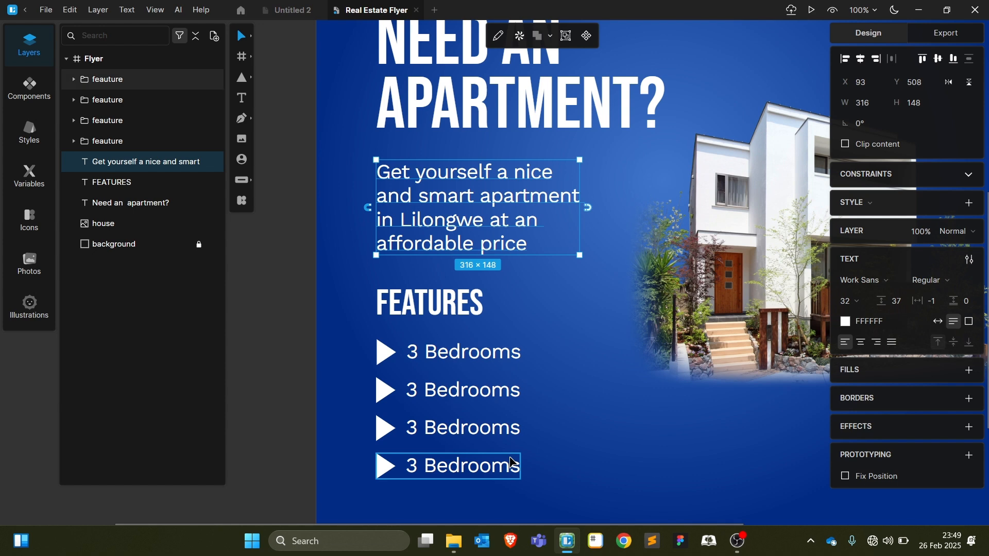
Retype the copied rows as 'Stylish Living Area', 'Fully Equipped Kitchen' and '24/7 Security'
left_click(448, 391)
double_click(448, 391)
double_click(447, 390)
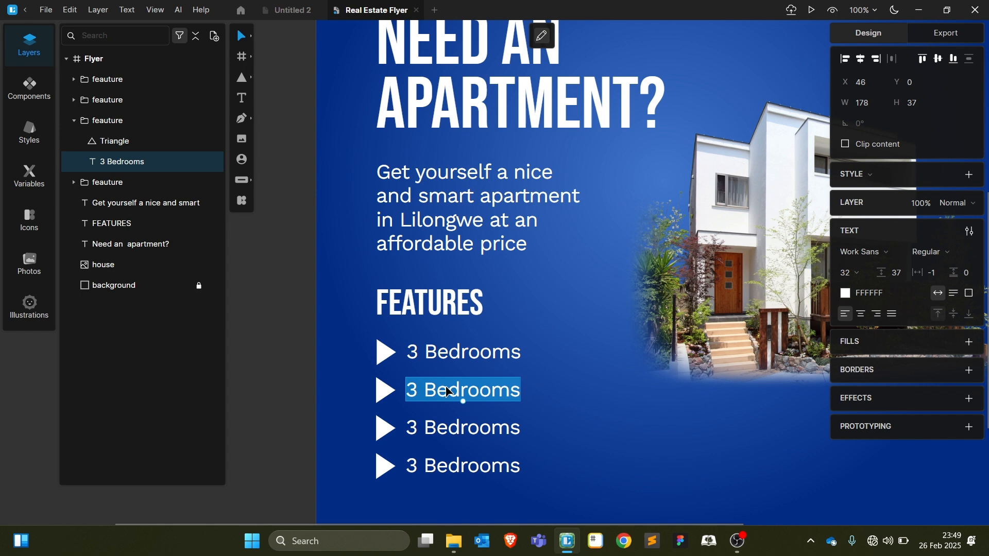
type("Stylish L")
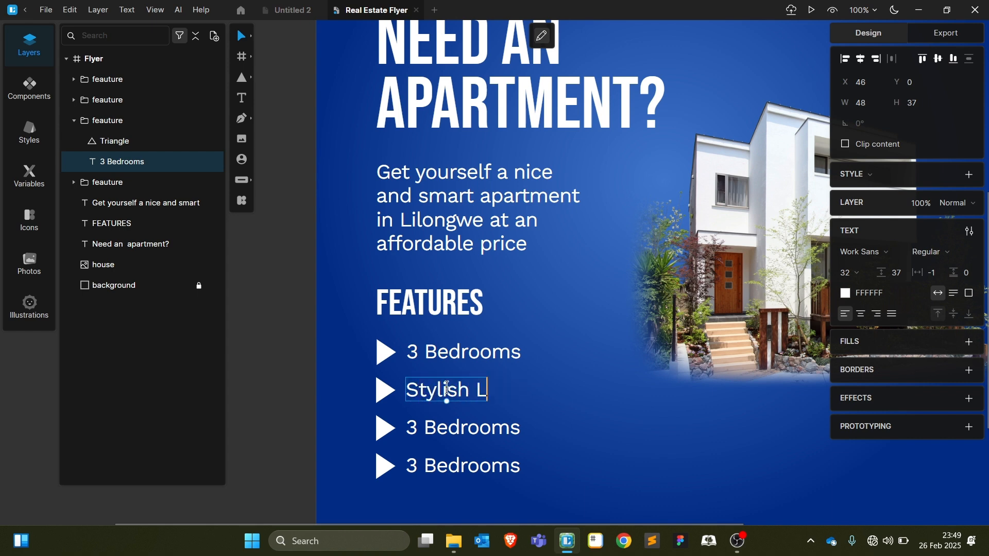
type("iving Area")
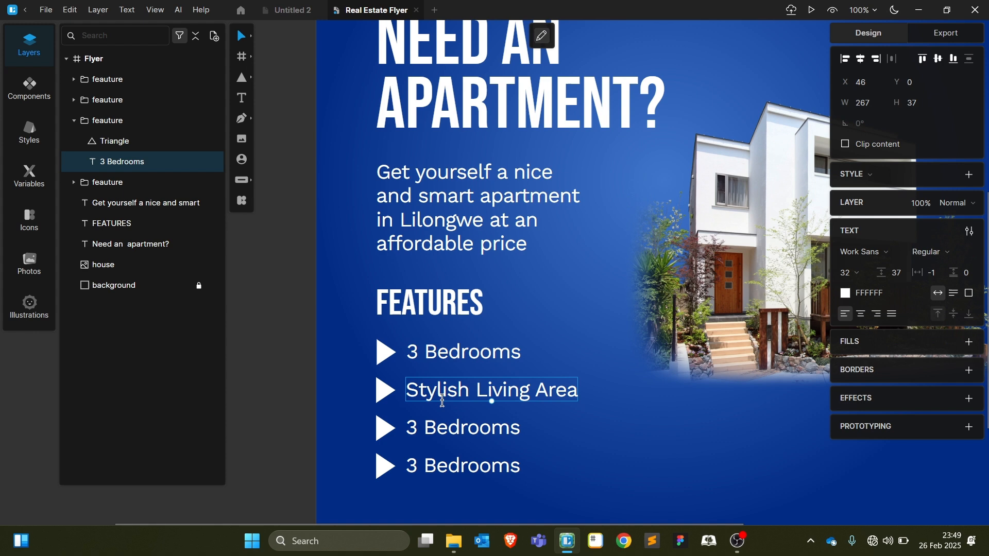
double_click(468, 432)
double_click(467, 432)
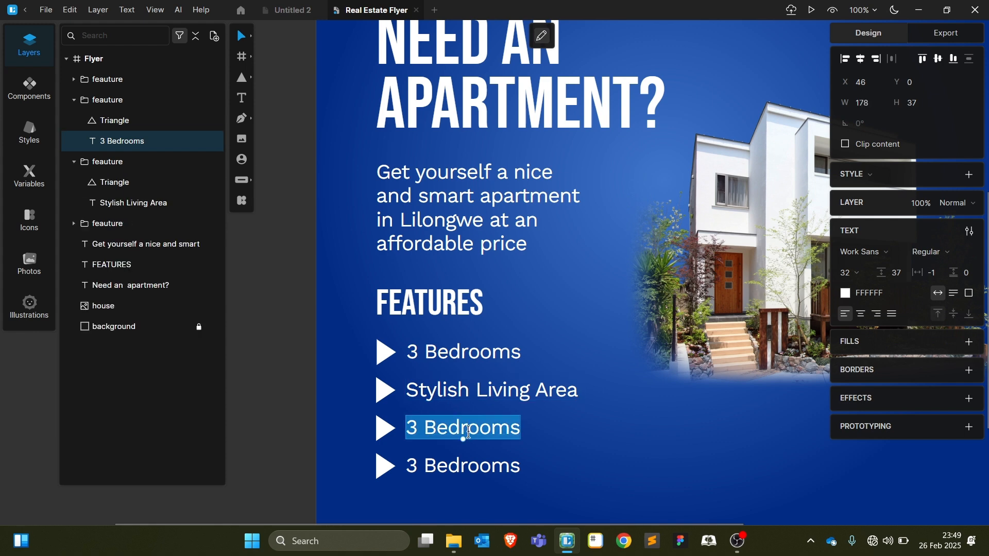
type("Ful")
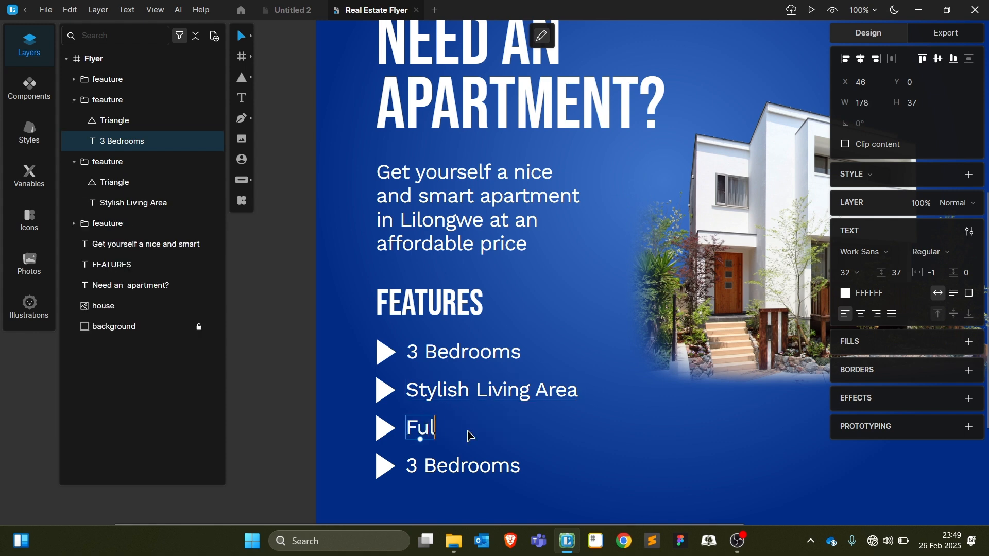
type("ly Equipped")
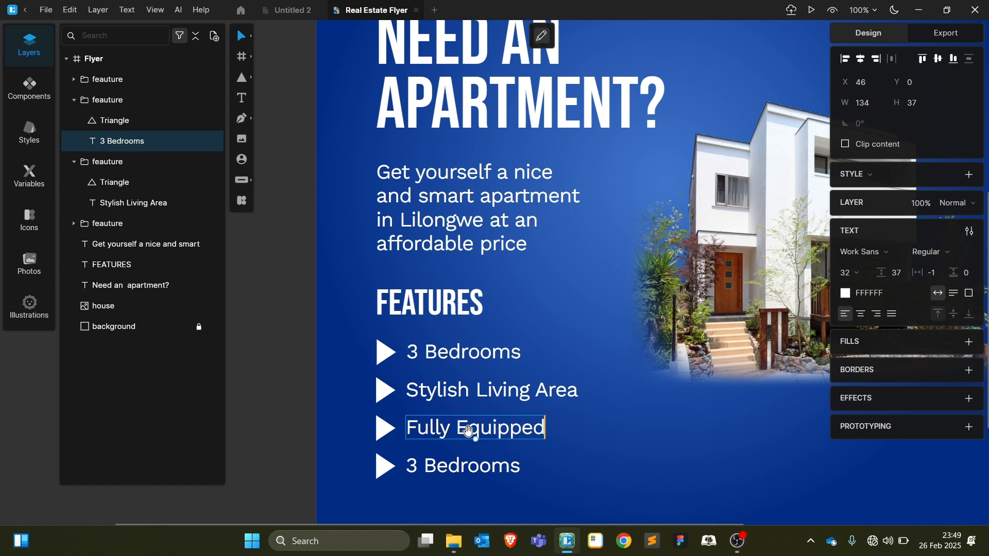
type(" Kitchen")
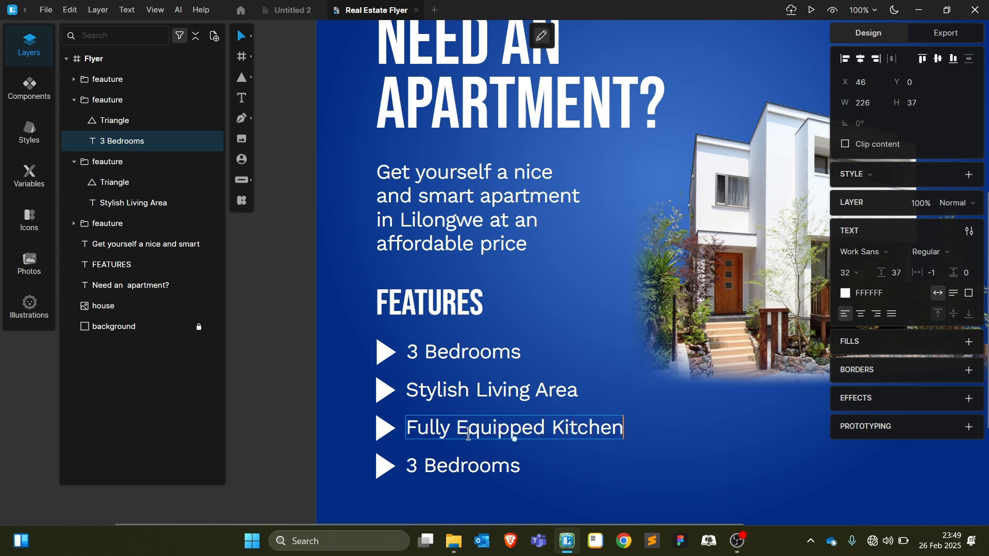
double_click(442, 468)
triple_click(442, 468)
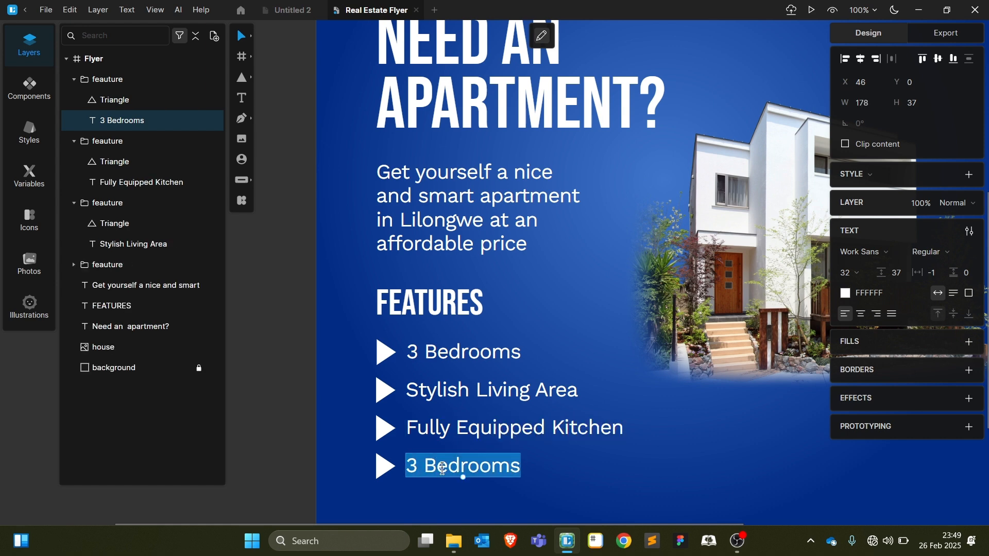
type("24/7 Security")
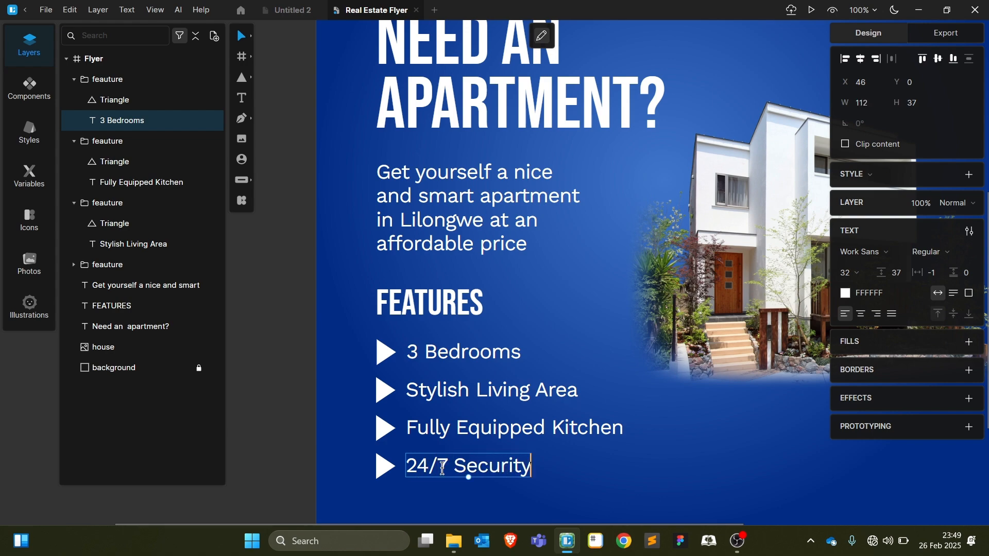
key("Escape")
scroll(693, 514, "down", 2)
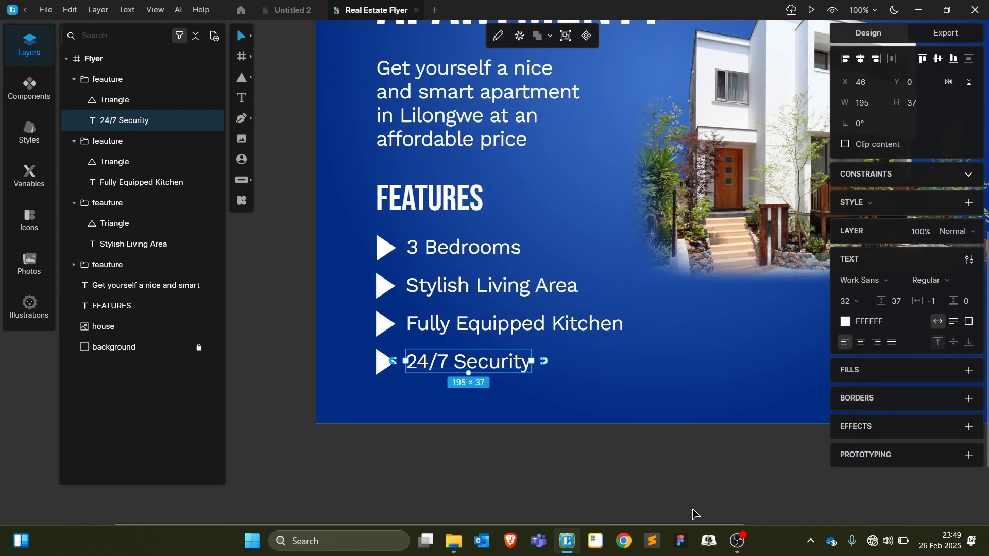
scroll(693, 514, "down", 3)
Move the headline higher and shift the paragraph up while widening it
scroll(692, 514, "up", 3)
left_click_drag(538, 350, 539, 331)
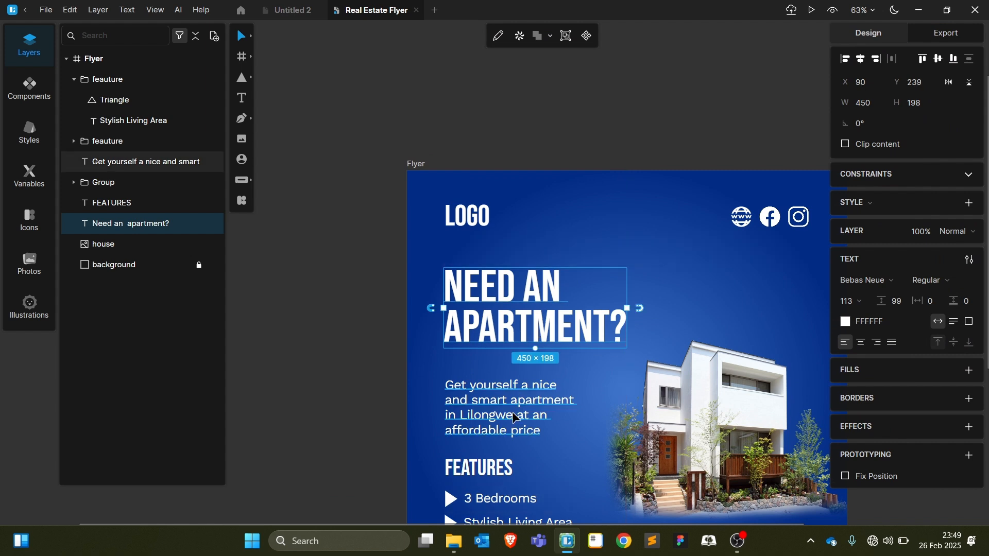
left_click_drag(514, 415, 513, 400)
left_click_drag(573, 393, 656, 380)
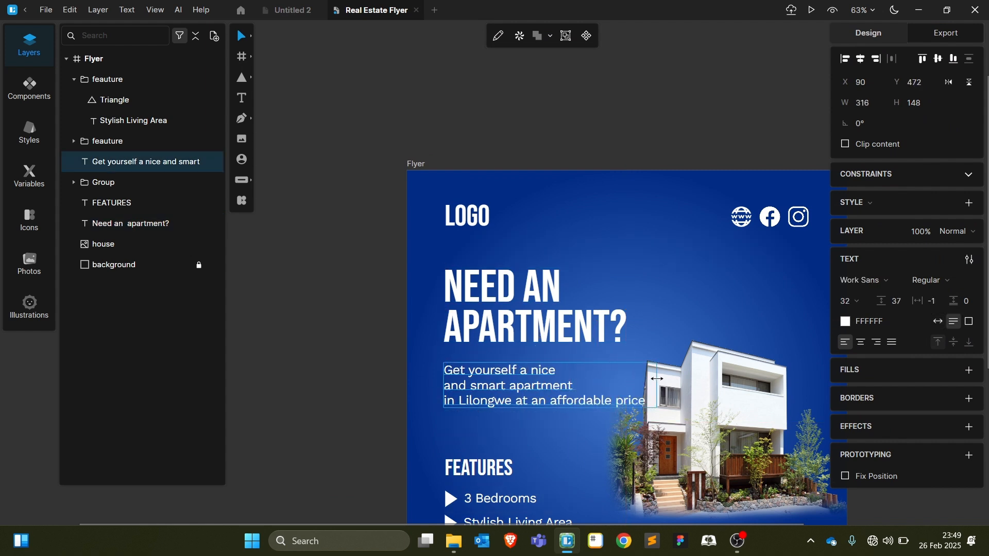
Remove the paragraph's line breaks and narrow it so it wraps over three lines
double_click(557, 370)
left_click(555, 370)
key("Delete")
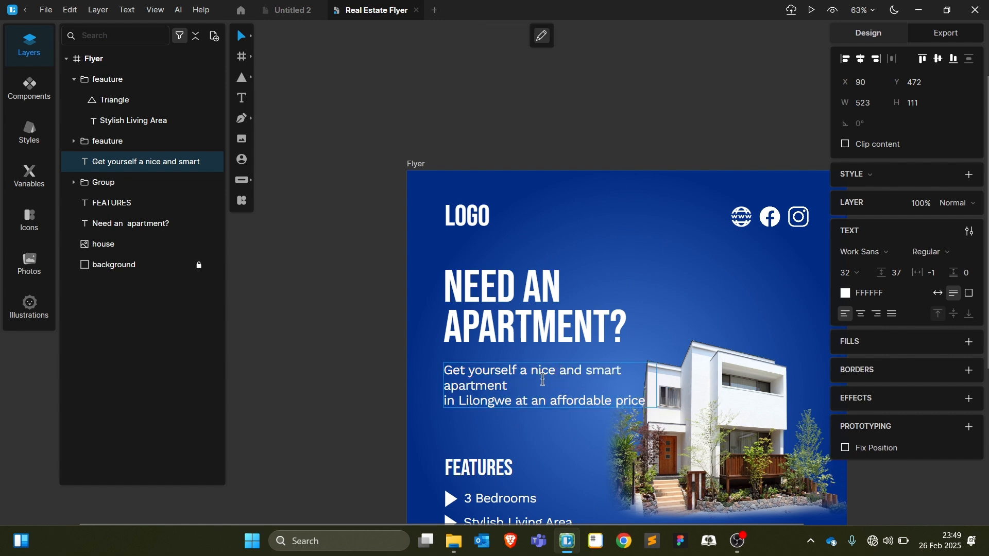
left_click(541, 380)
key("Delete")
key("BackSpace")
key("Escape")
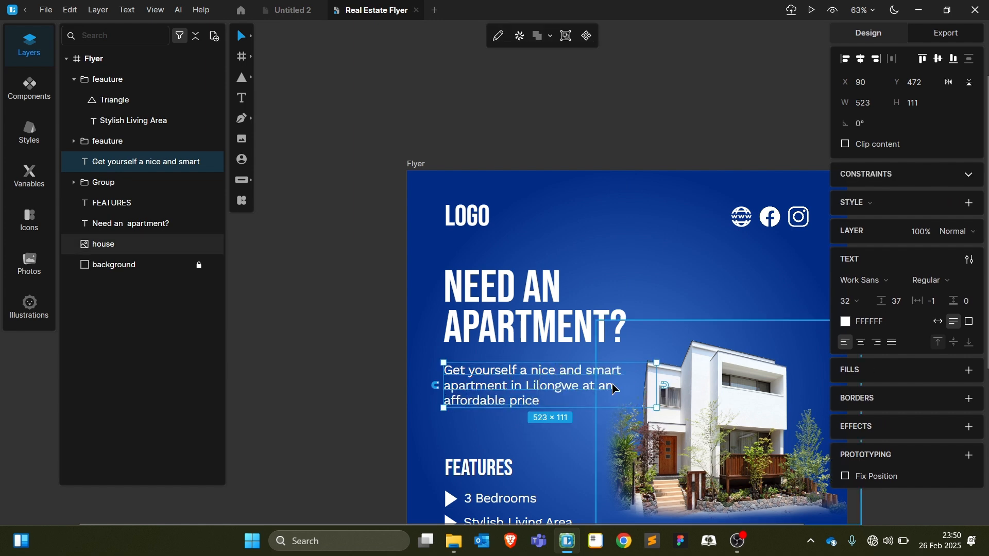
left_click_drag(656, 385, 616, 380)
left_click(572, 435)
Move the FEATURES heading and its four items higher on the flyer
scroll(572, 437, "down", 5)
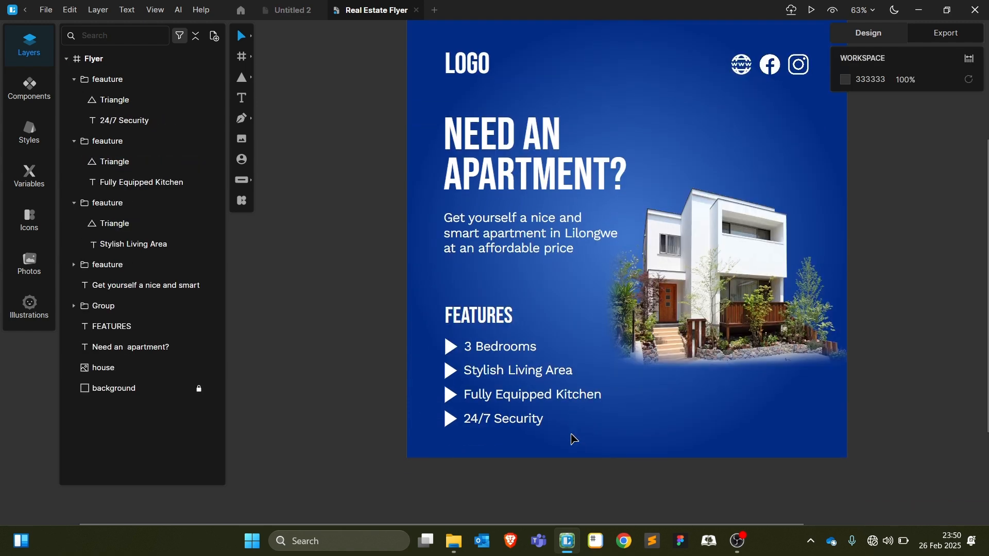
left_click_drag(406, 293, 546, 432)
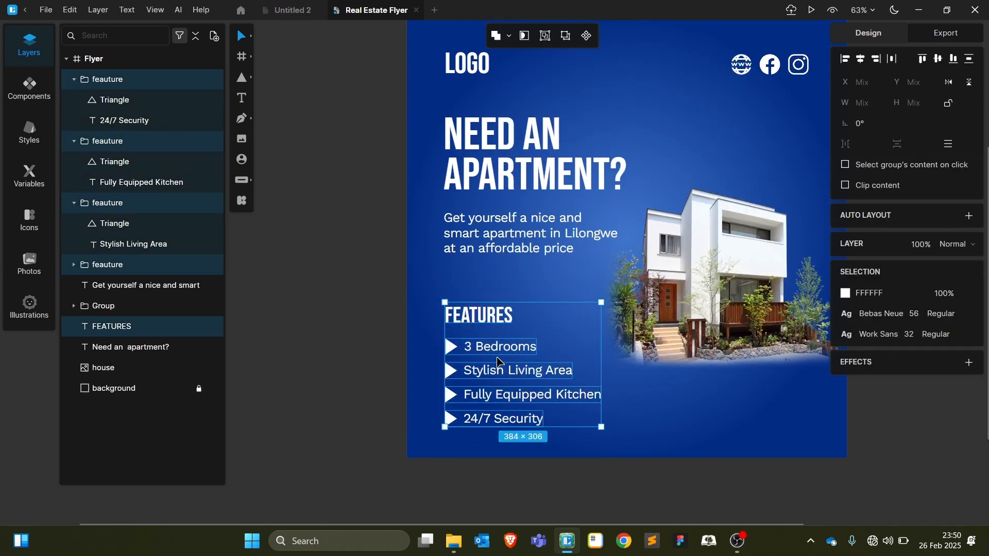
left_click_drag(494, 348, 492, 316)
left_click(640, 455)
Nudge the house image slightly down and to the right
scroll(640, 456, "up", 1)
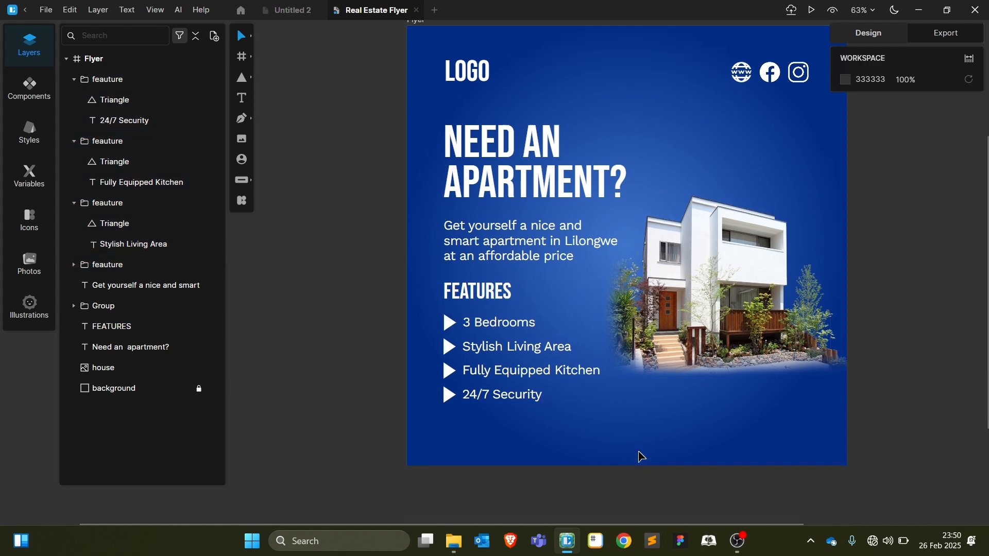
left_click(657, 360)
left_click_drag(694, 336, 698, 343)
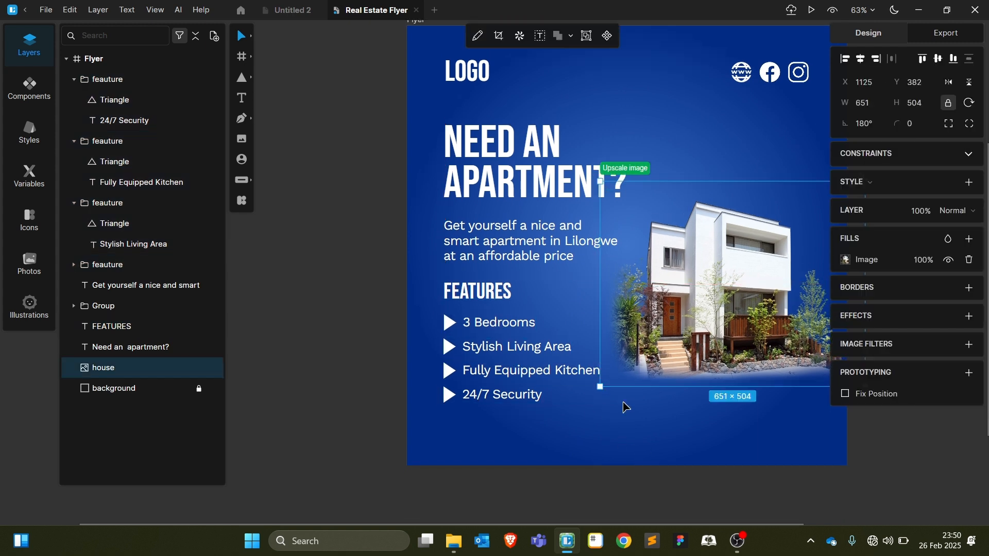
Draw a taller white rectangle bar along the flyer's bottom
left_click_drag(443, 423, 813, 454)
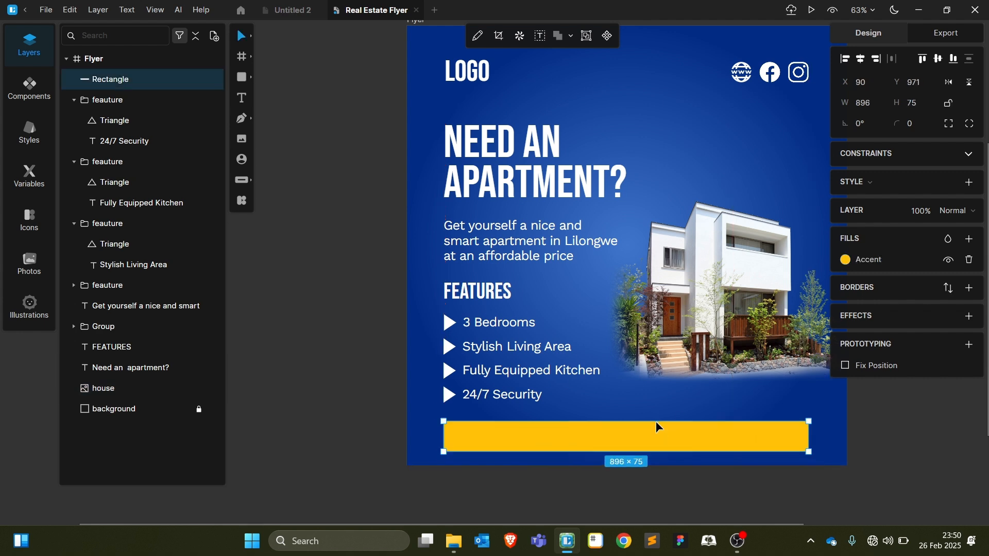
left_click_drag(656, 423, 656, 412)
left_click(845, 260)
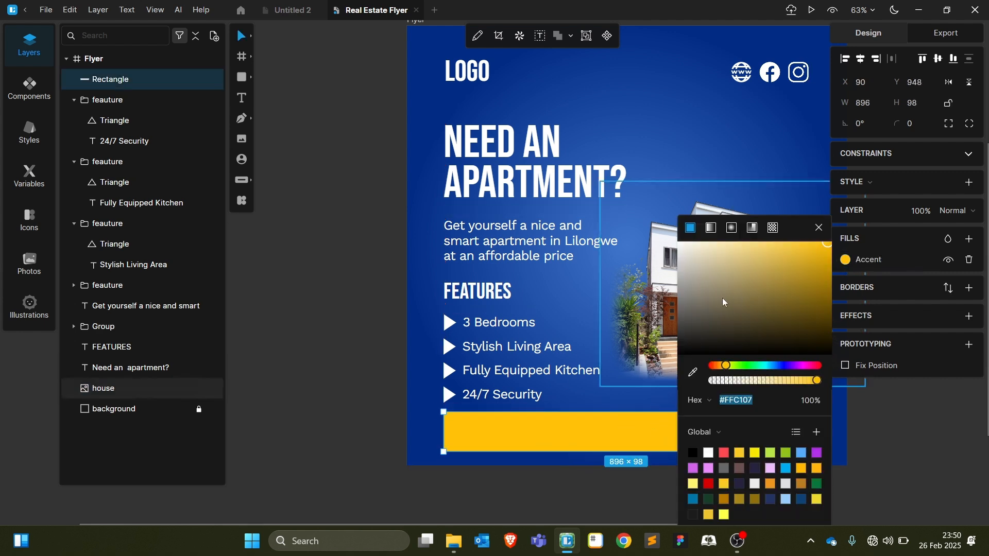
left_click(709, 453)
left_click(567, 515)
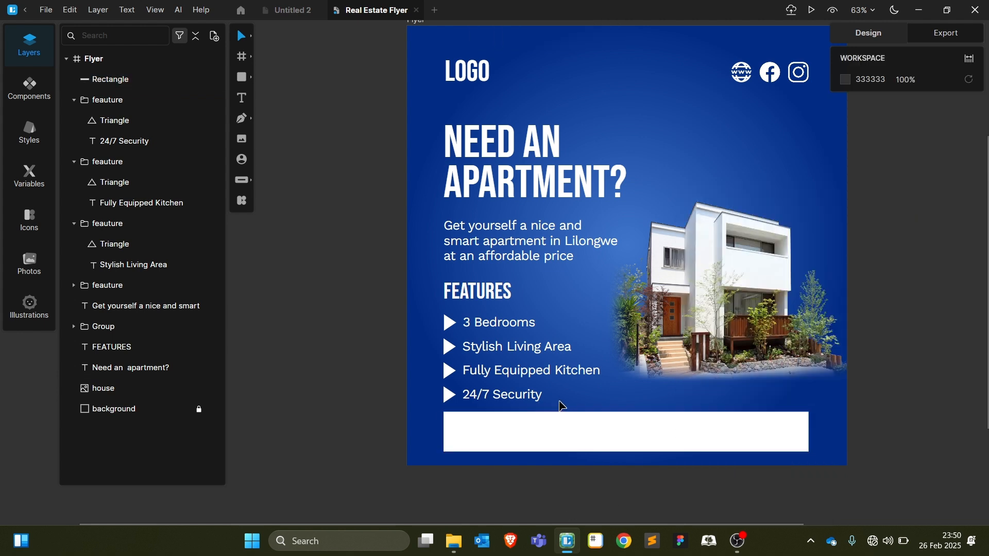
Group the FEATURES heading with its items, then fine-tune the group, heading and subheading positions
left_click_drag(562, 407, 447, 294)
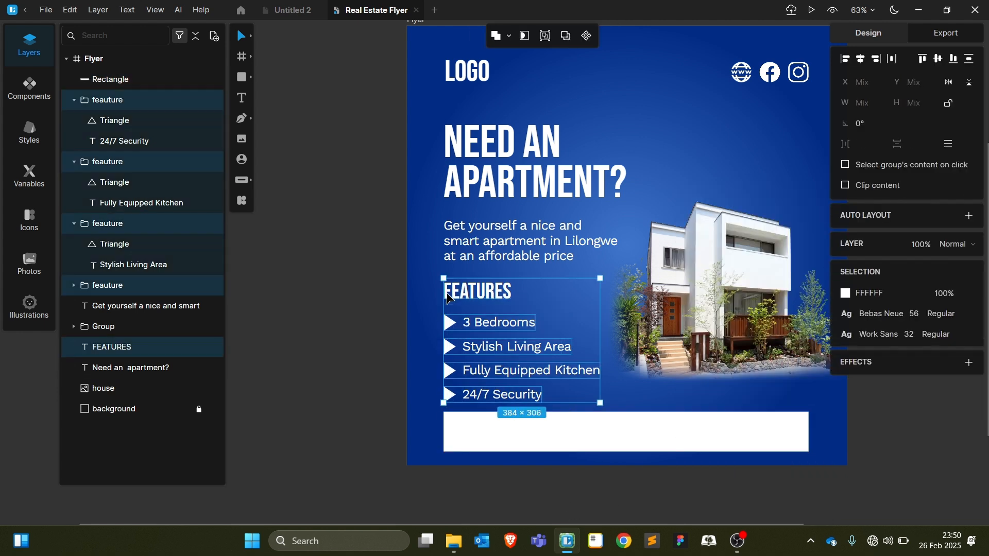
key("ctrl+g")
left_click_drag(471, 370, 471, 361)
double_click(480, 282)
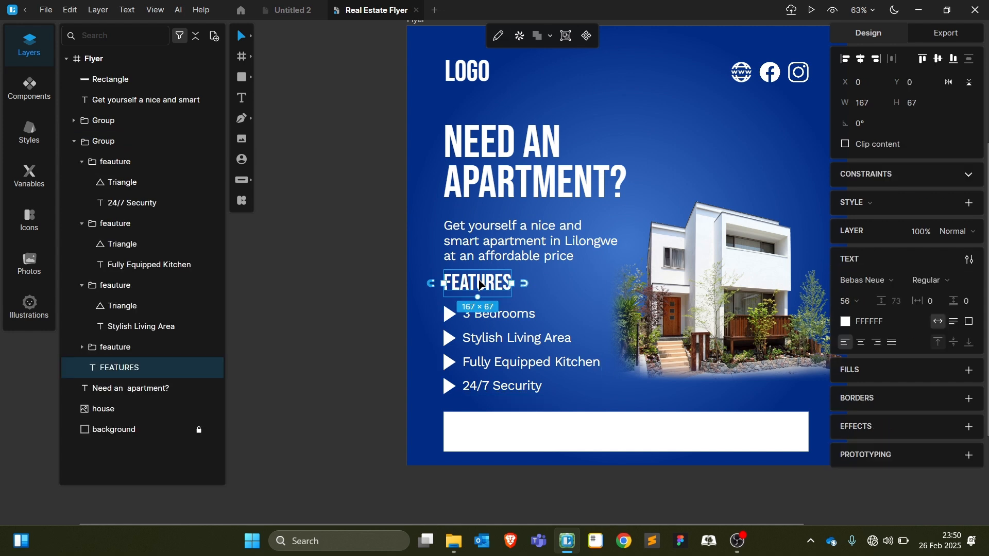
left_click_drag(480, 285, 480, 292)
left_click(366, 401)
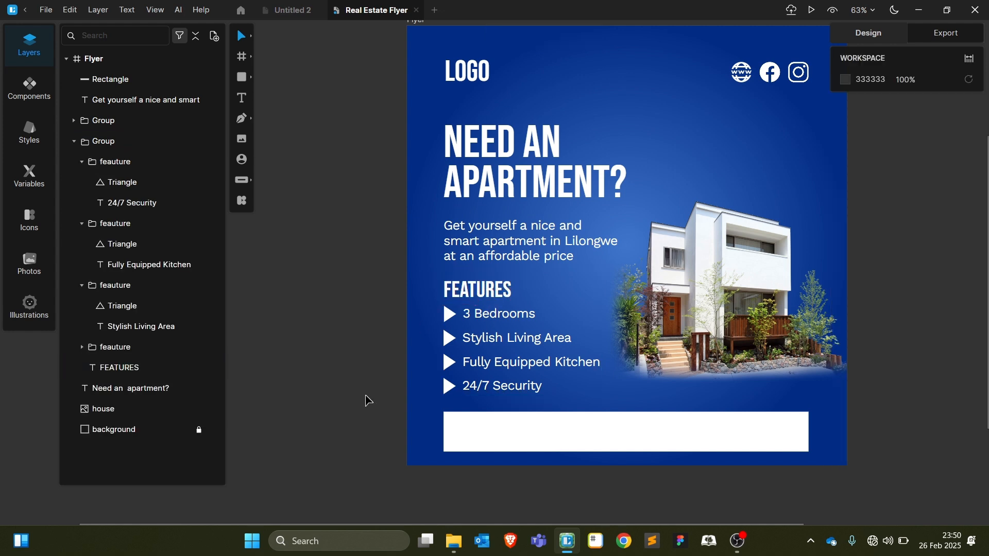
left_click(464, 256)
left_click_drag(463, 256, 462, 261)
Duplicate the NEED AN APARTMENT? headline and retype it as the contact phone number
left_click(623, 183)
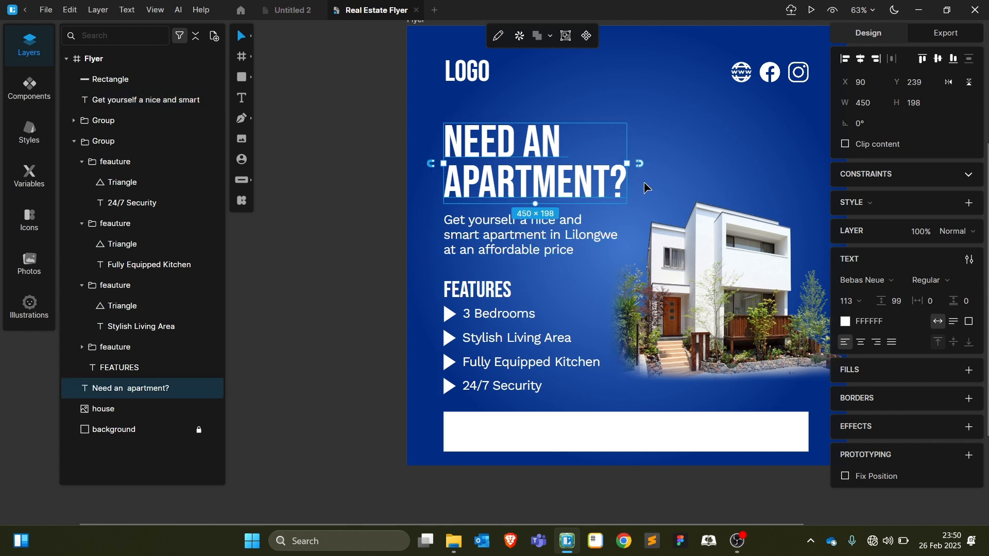
key("ctrl+d")
double_click(705, 165)
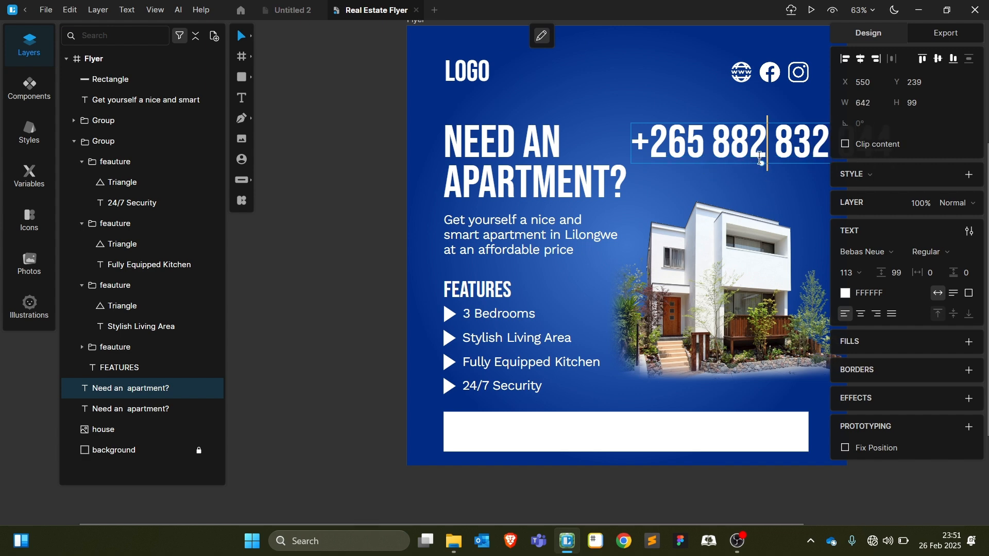
key("Escape")
Colour the phone number the flyer's dark blue, bring it to front, and scale it into the bar
left_click(845, 322)
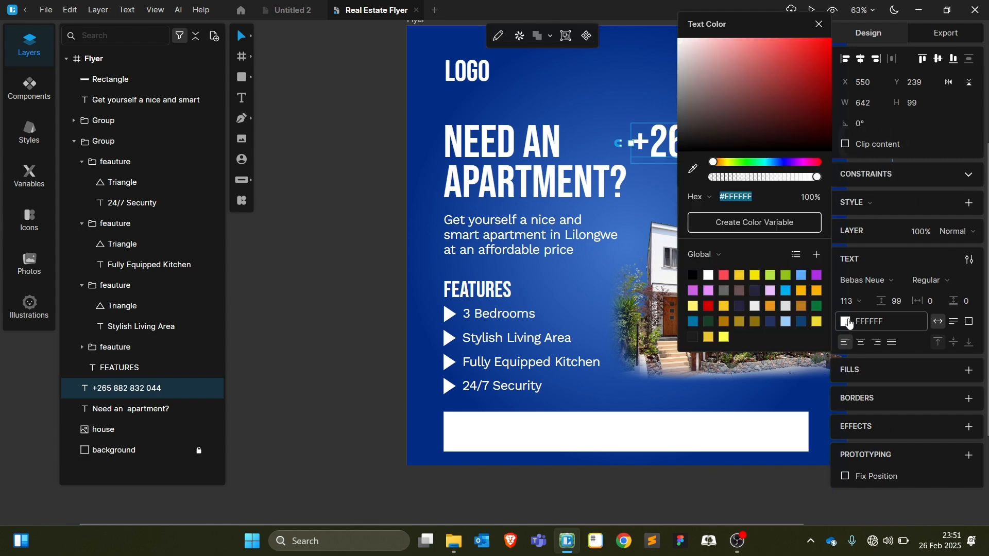
left_click(694, 171)
left_click(439, 111)
left_click_drag(717, 155, 554, 415)
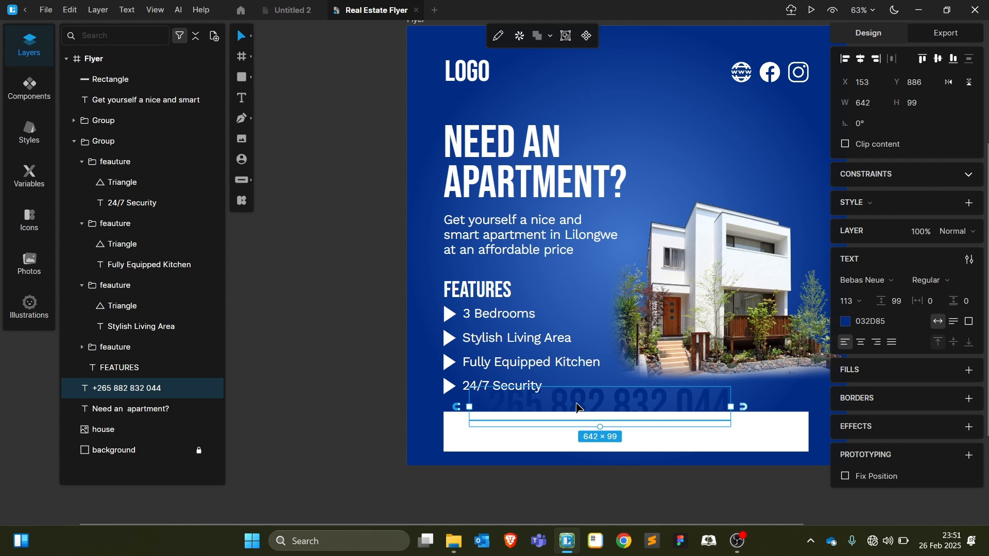
right_click(577, 407)
left_click(631, 181)
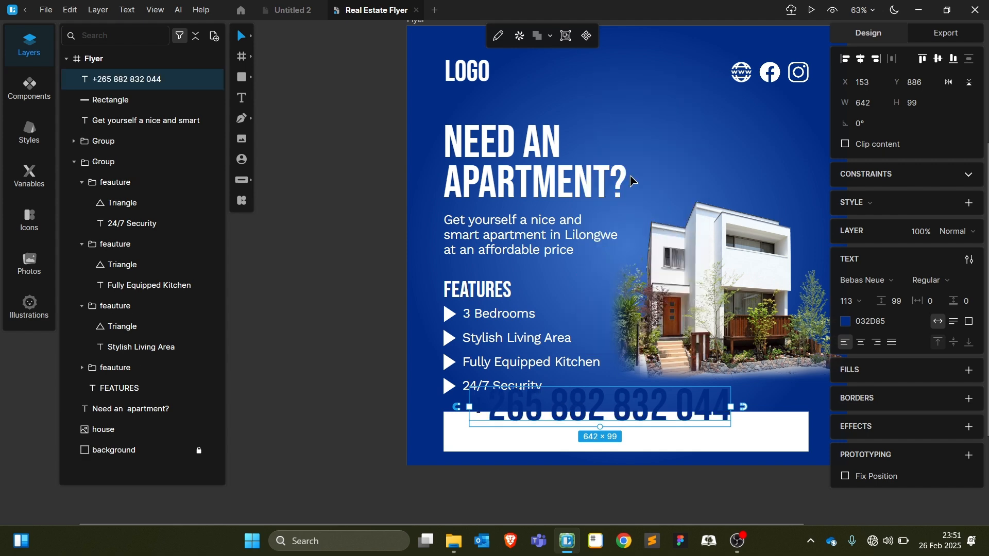
left_click_drag(600, 427, 500, 437)
Duplicate the phone number, move the copy to the bar's right, and retype it as the contact e-mail
key("ctrl+d")
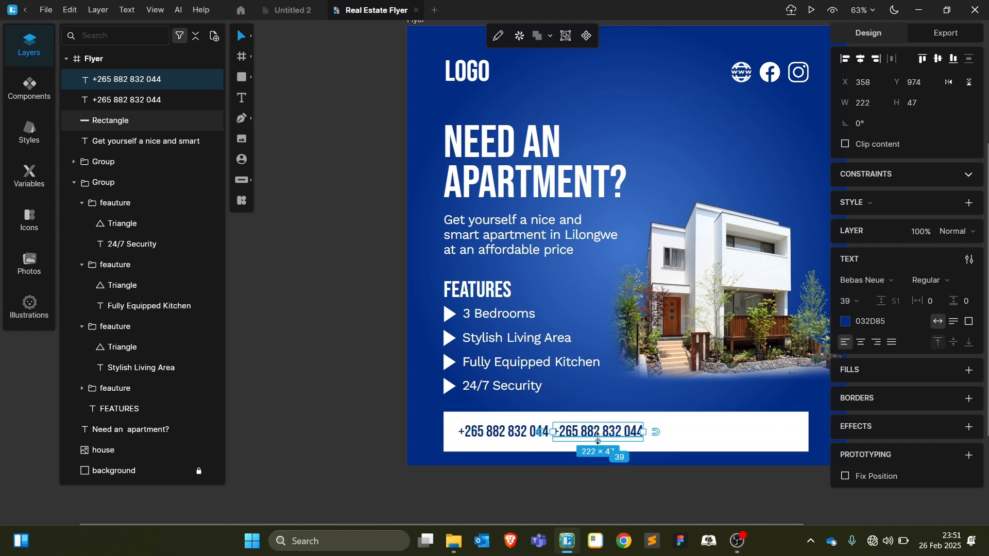
left_click_drag(598, 440, 743, 430)
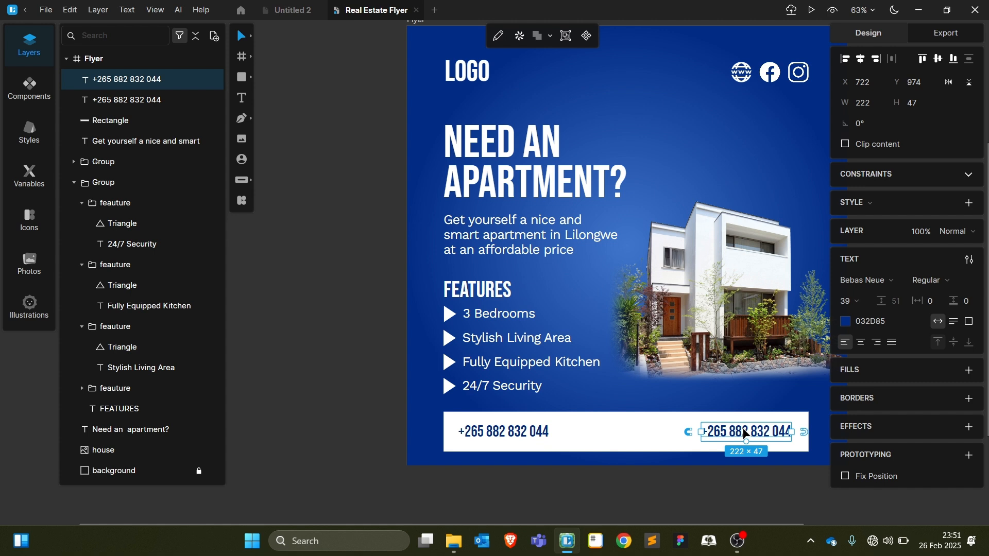
double_click(743, 430)
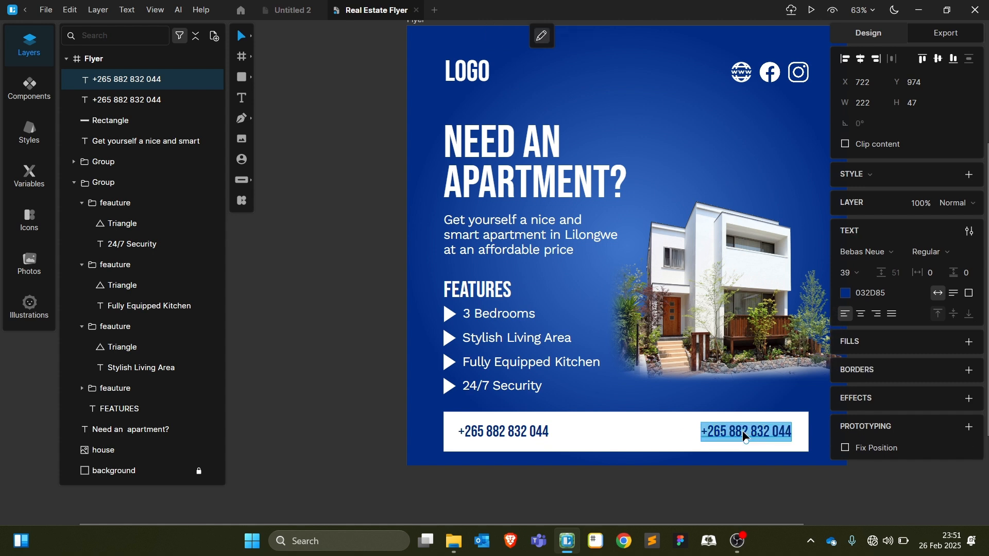
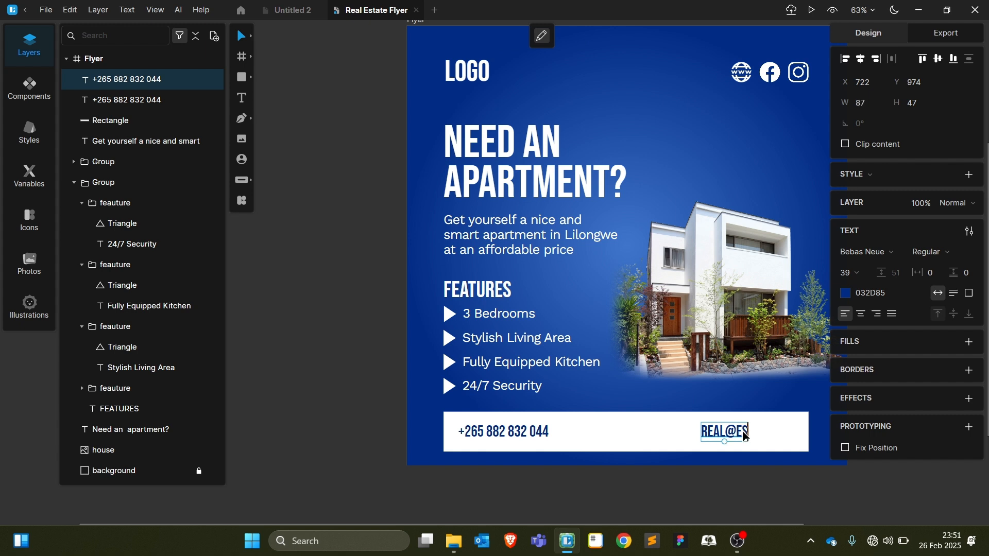
left_click(733, 501)
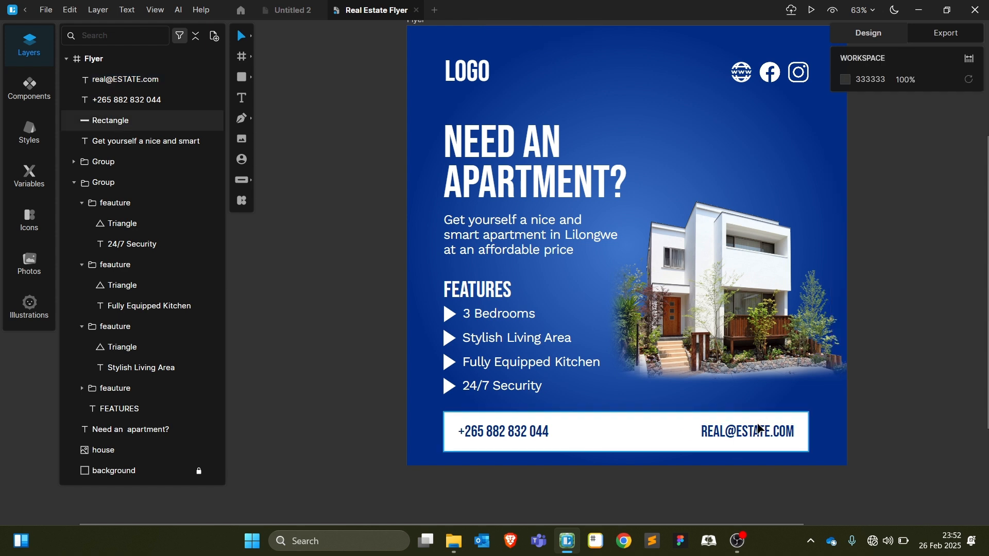
Style the e-mail text in Work Sans Medium, converted to all lowercase
left_click(757, 430)
left_click(874, 283)
type("Work Sans")
key("Return")
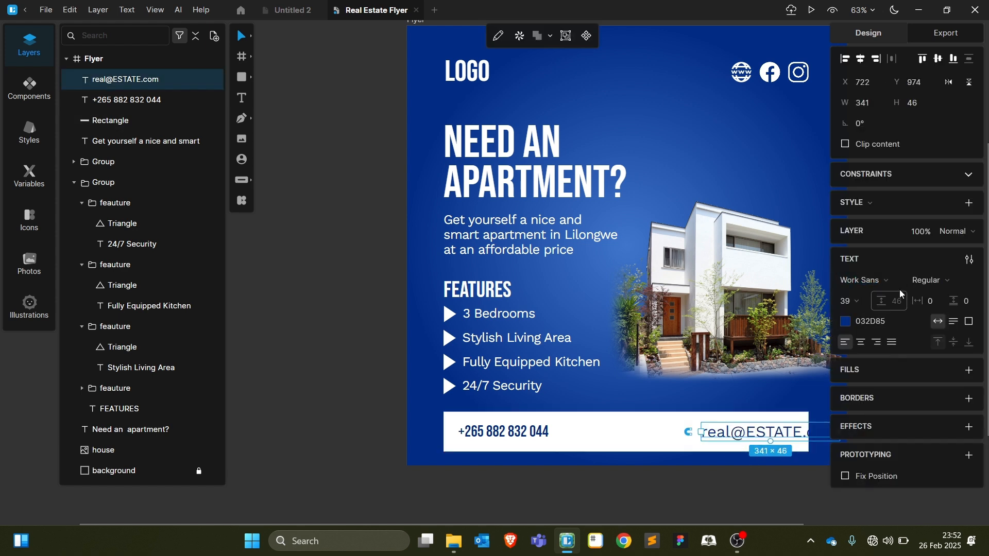
left_click(969, 260)
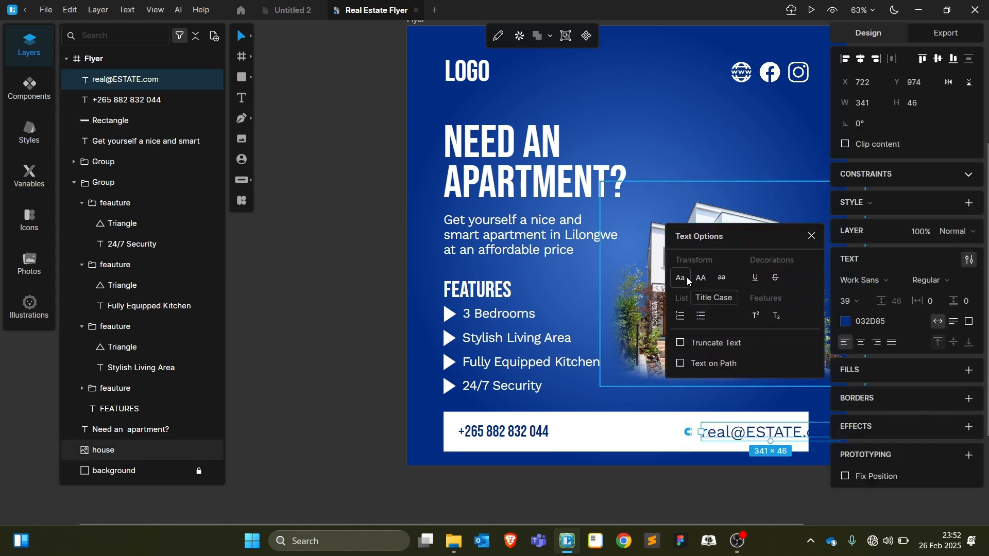
left_click(722, 278)
mouse_move(755, 438)
left_mouse_down()
mouse_move(696, 440)
mouse_move(742, 440)
left_mouse_up()
left_click(933, 286)
left_click(942, 363)
left_click(702, 470)
Set the phone number to Work Sans SemiBold, size 32, and align it within the white bar
left_click(523, 434)
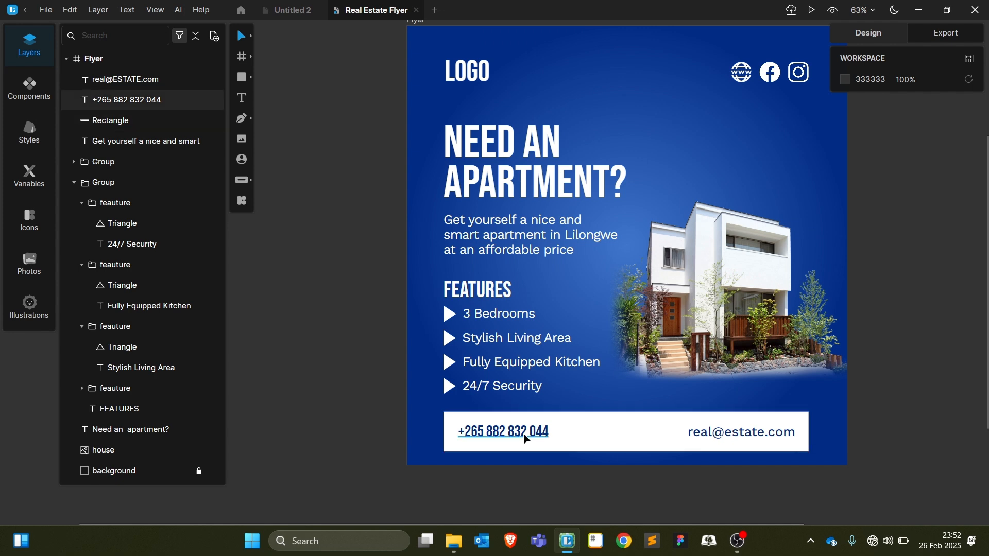
left_click(886, 285)
left_click(875, 322)
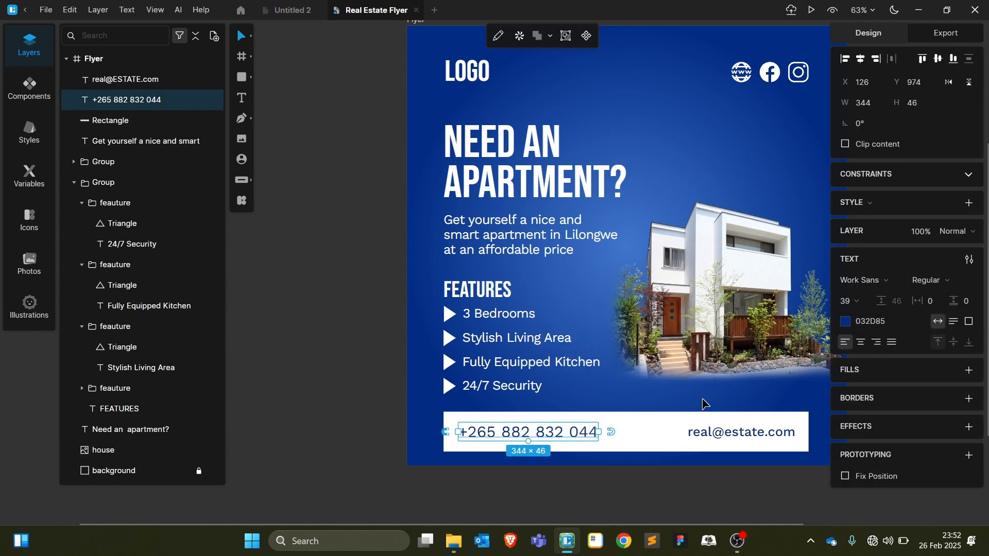
left_click(954, 283)
left_click(938, 376)
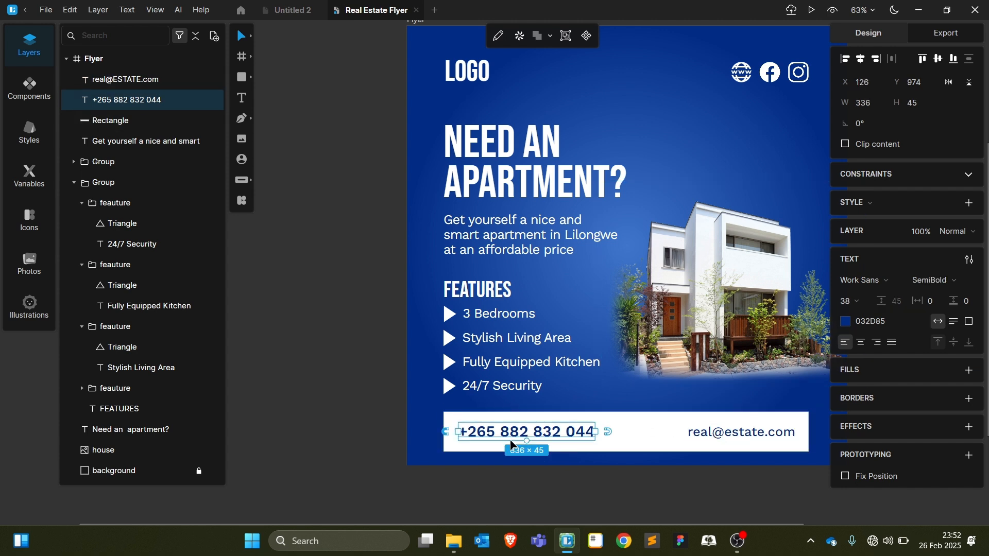
left_click(864, 301)
left_click(851, 336)
left_click_drag(518, 441, 513, 441)
Select the phone number, e-mail and white bar together, then clear the selection and scroll the canvas
left_click(721, 431, "shift")
left_click(680, 415, "shift")
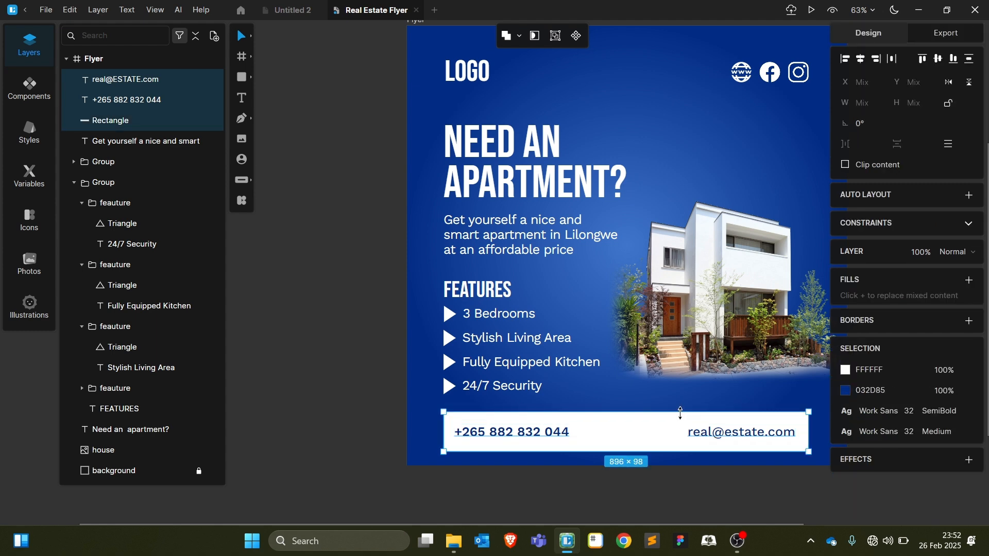
left_click(682, 484)
scroll(683, 486, "down", 2)
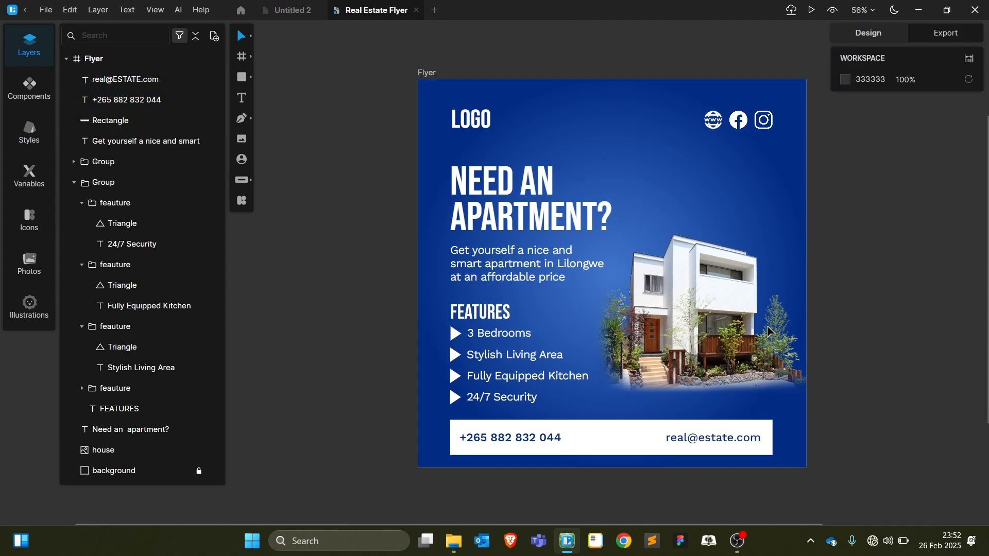
scroll(793, 350, "right", 3)
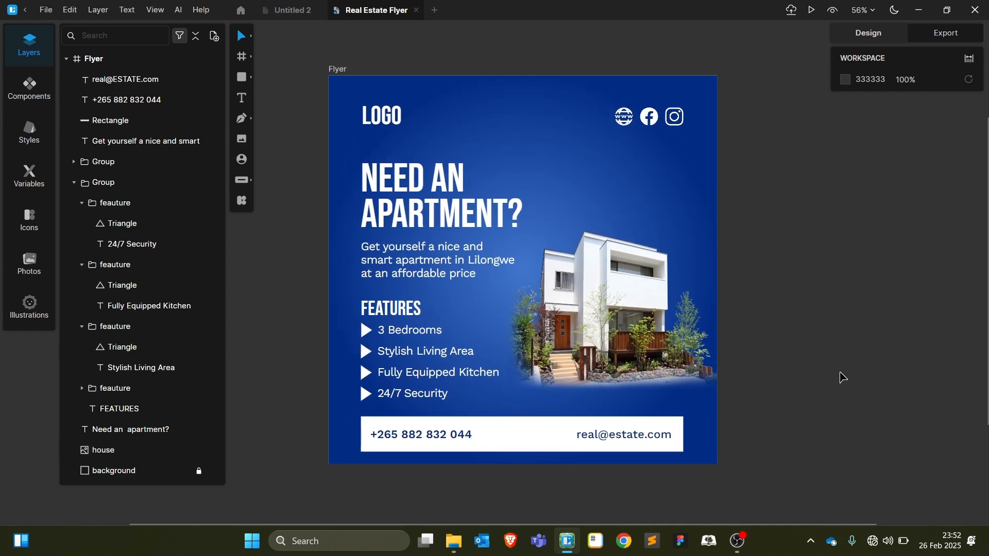